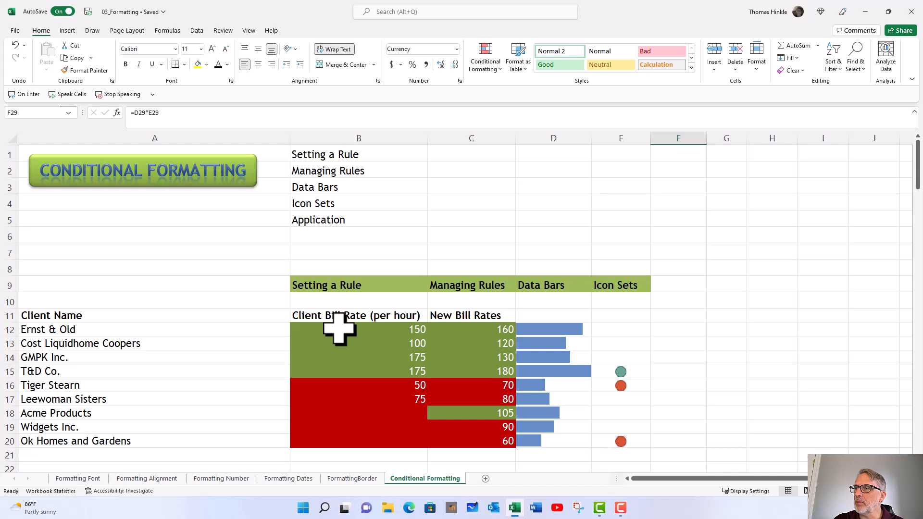
click(371, 326)
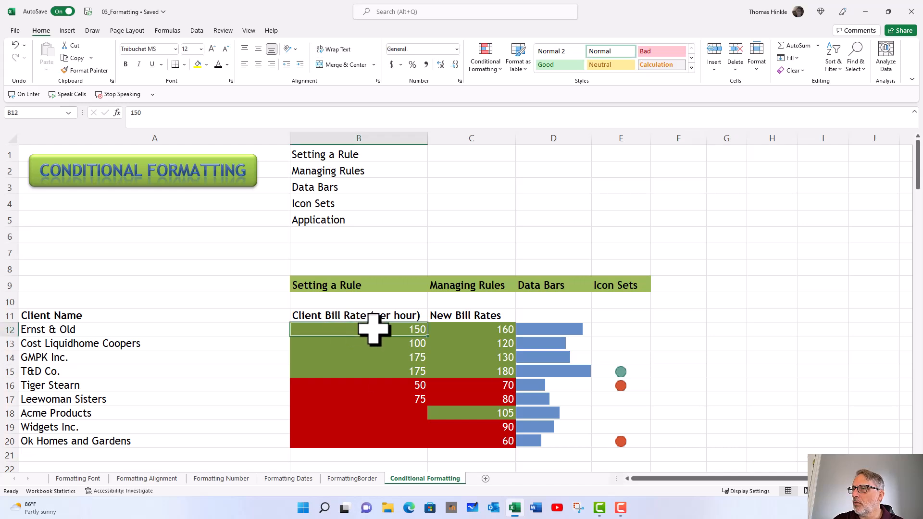
click(371, 344)
click(369, 360)
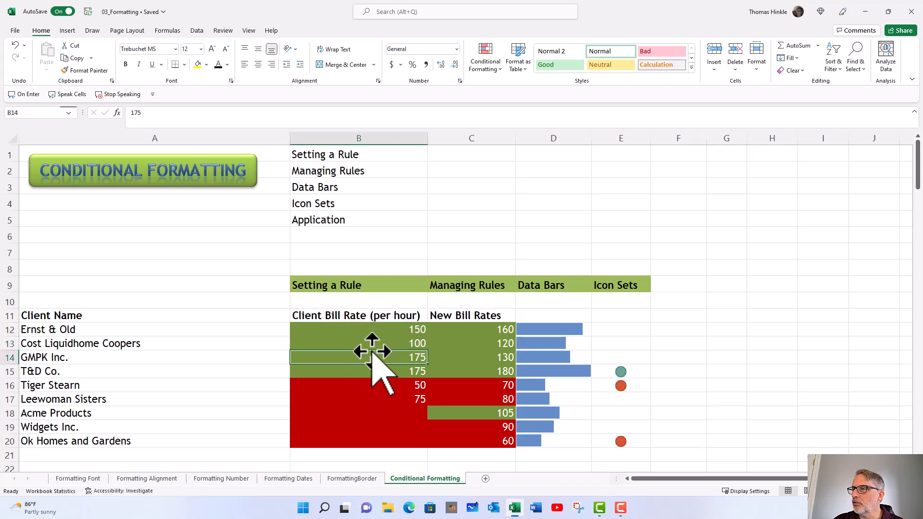
drag(364, 385, 362, 397)
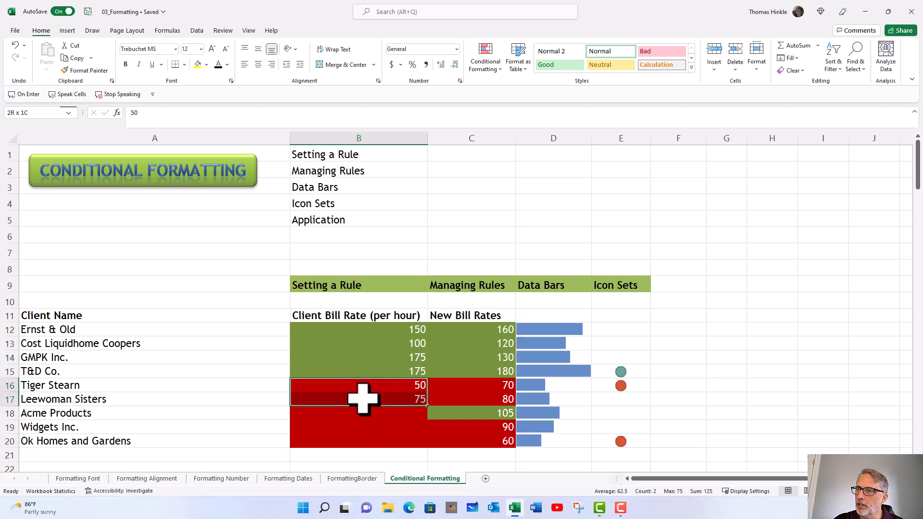
click(345, 386)
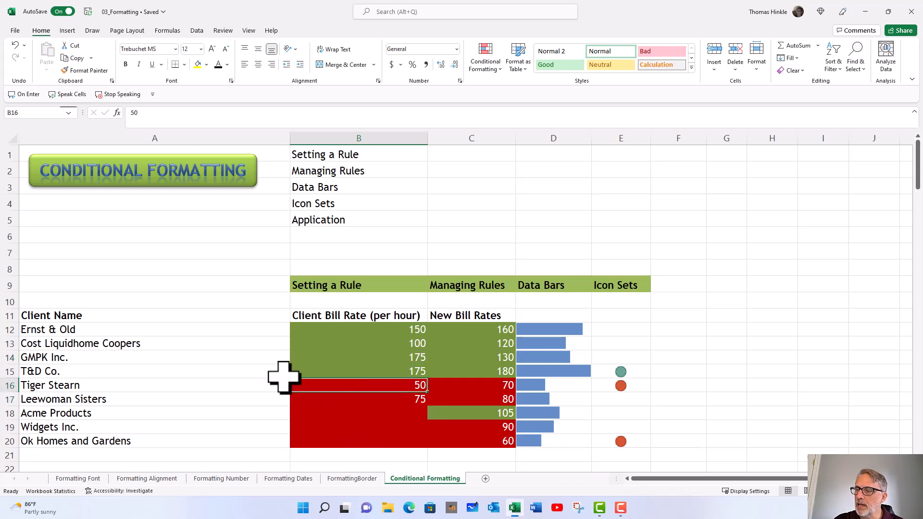
text(125)
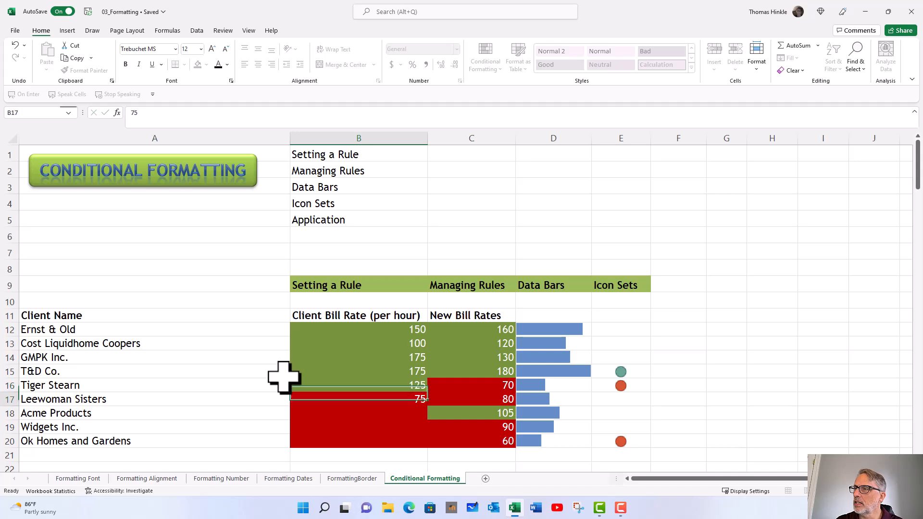
key(Return)
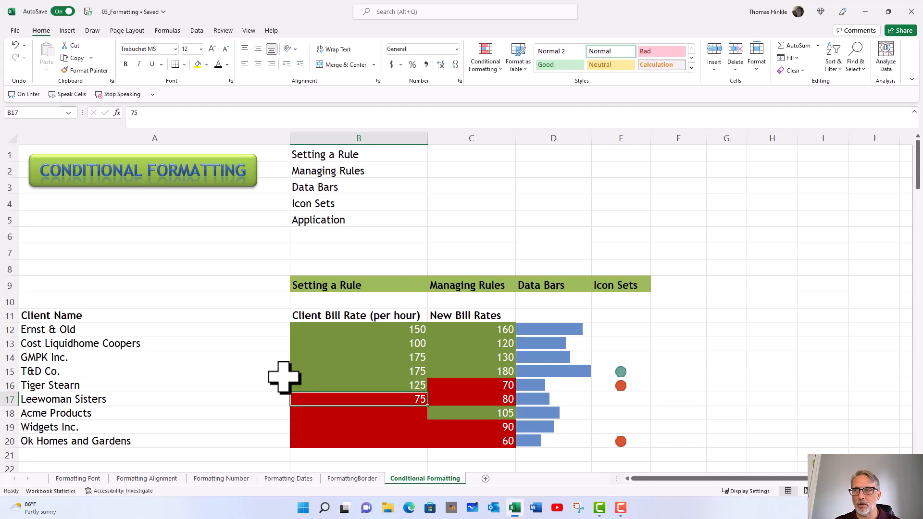
key(ctrl+z)
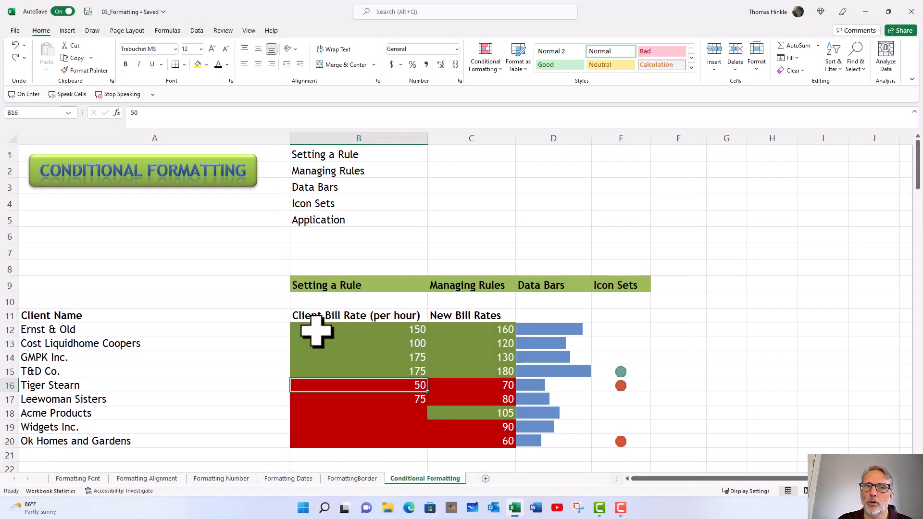
Clear the conditional formatting rules from the entire sheet, including the bill rate columns in B12:E20.
drag(316, 331, 610, 440)
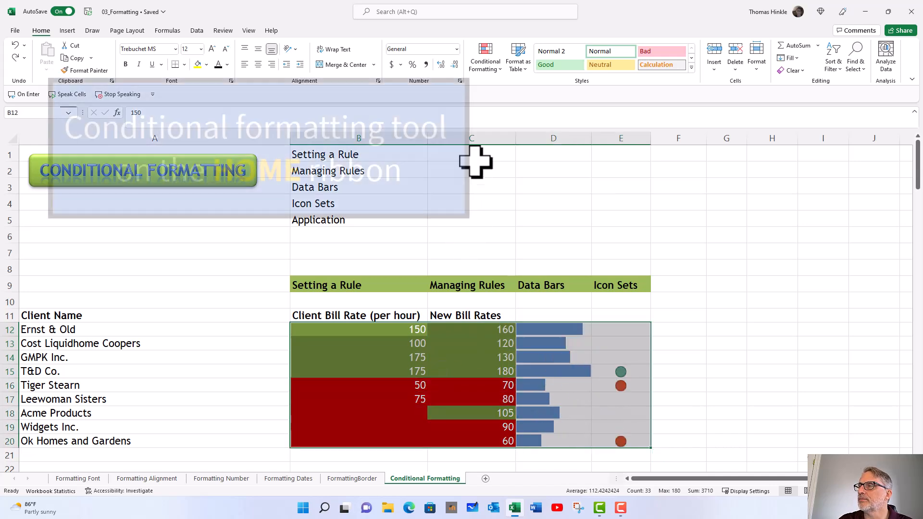
click(489, 70)
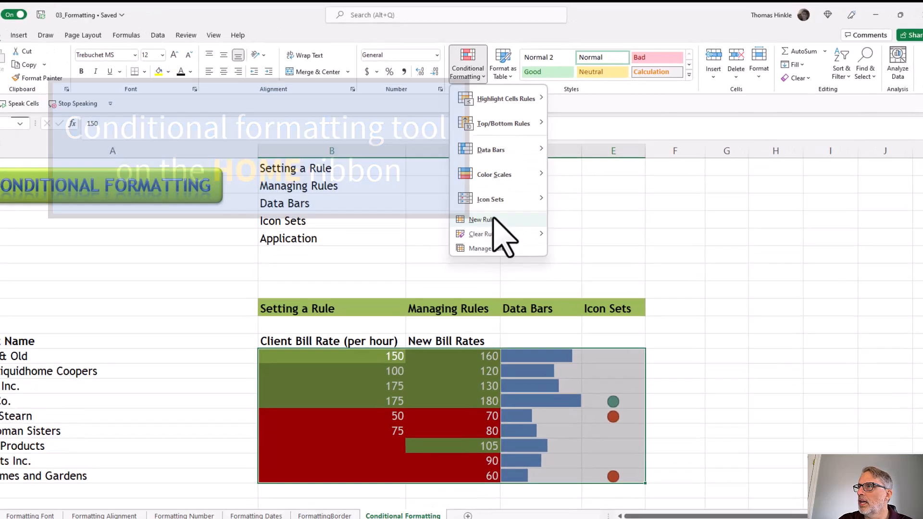
mouse_move(508, 216)
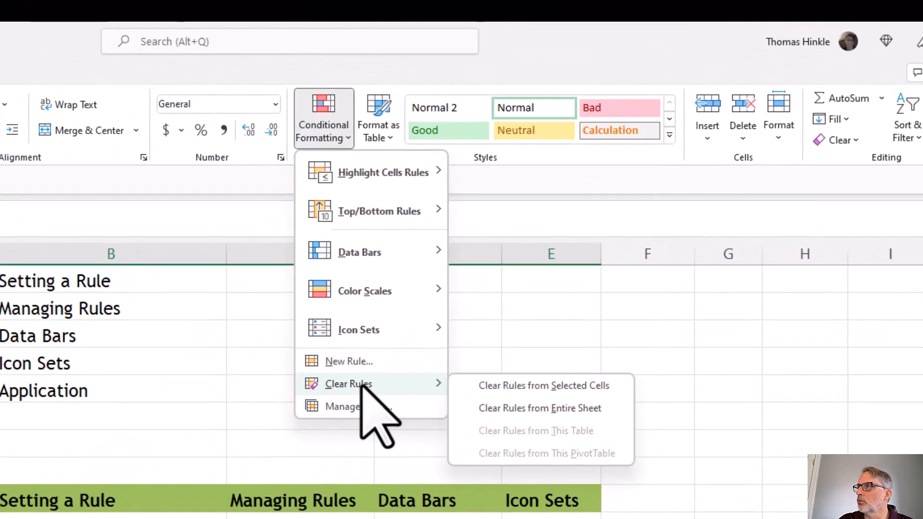
click(510, 408)
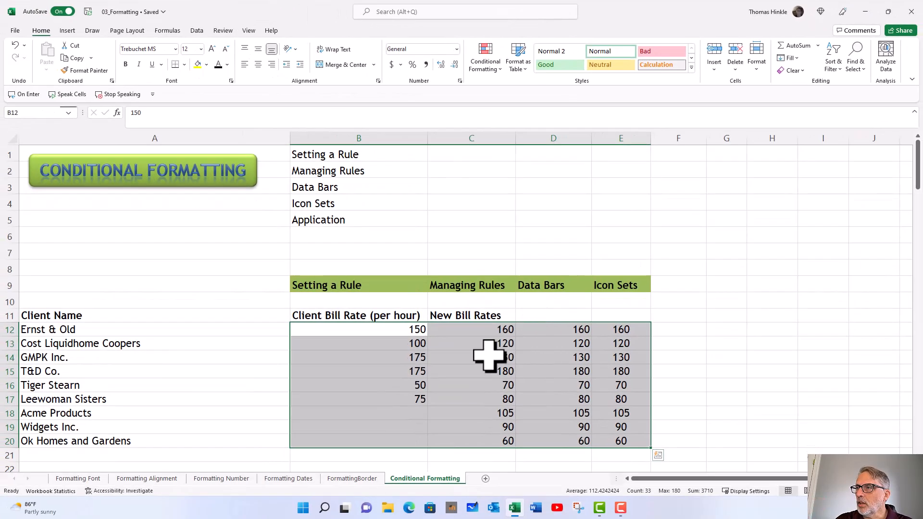
click(488, 357)
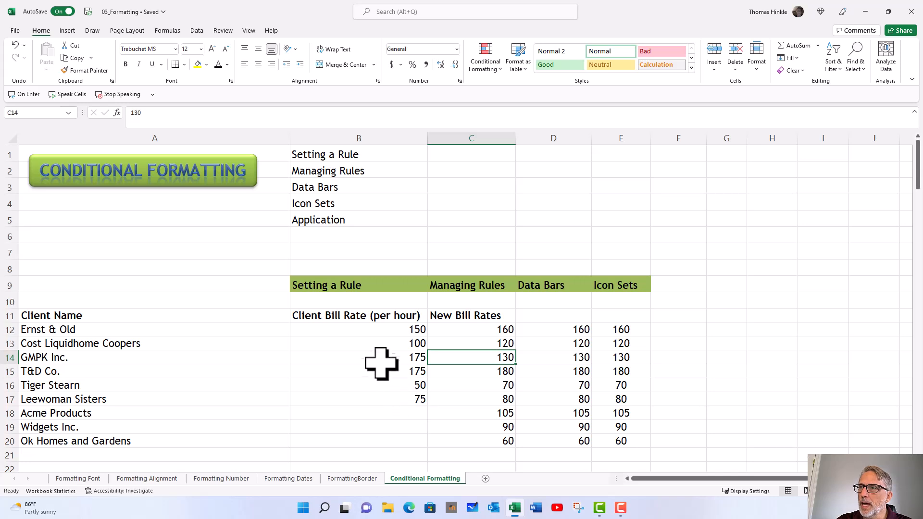
Add a Greater Than rule to the client bill rates in B12:B17, formatting values above 100 with Green Fill with Dark Green Text.
drag(373, 332, 375, 400)
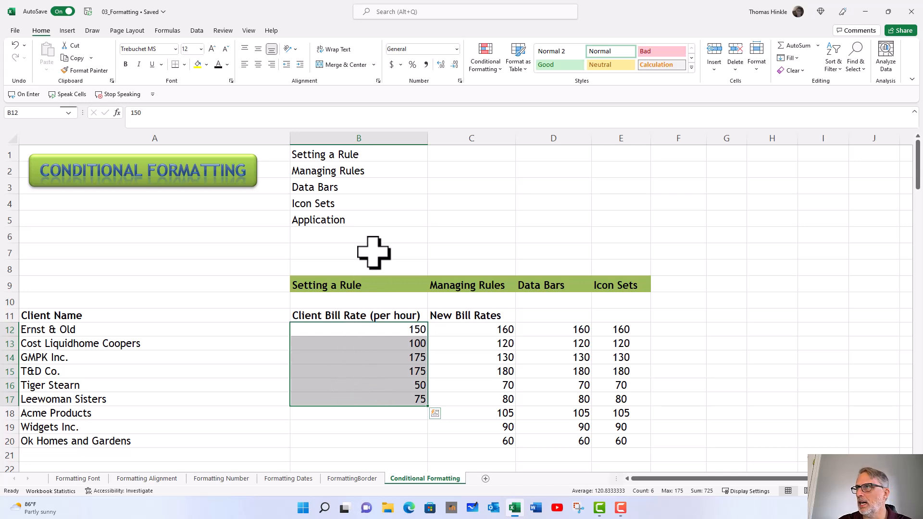
click(490, 72)
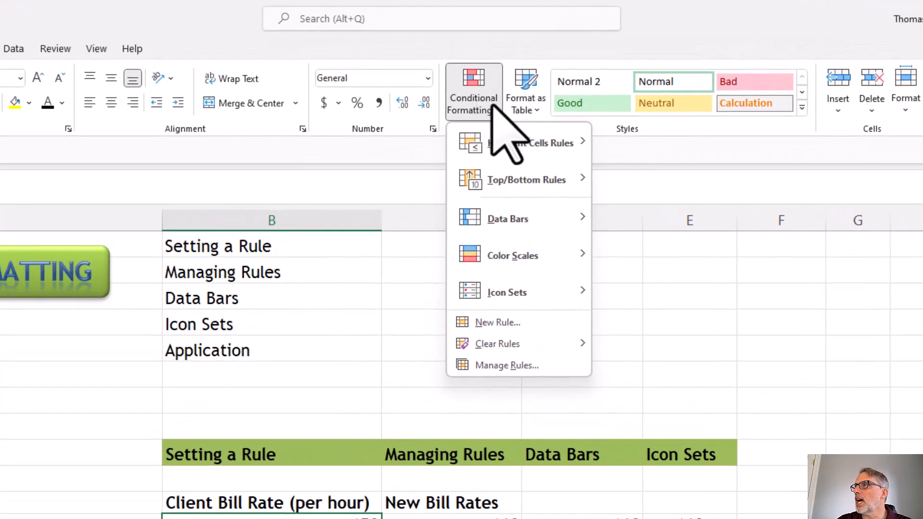
mouse_move(544, 140)
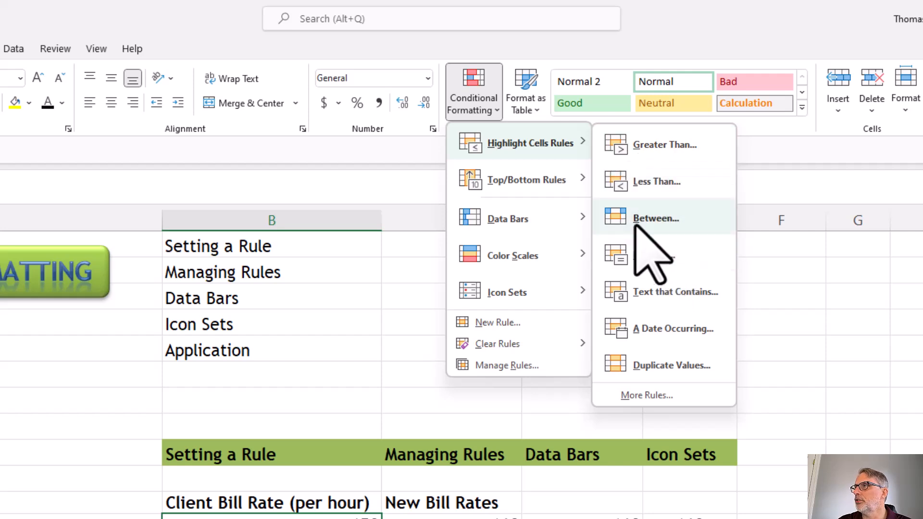
mouse_move(556, 182)
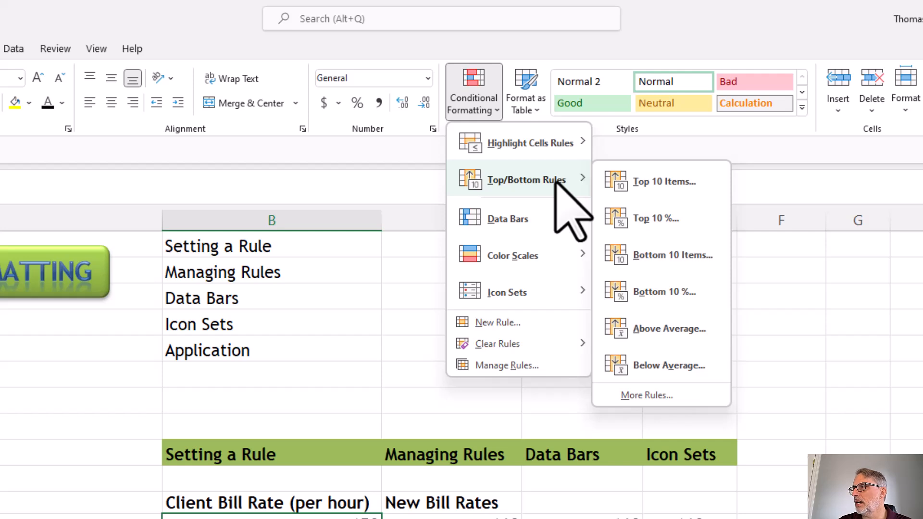
mouse_move(545, 217)
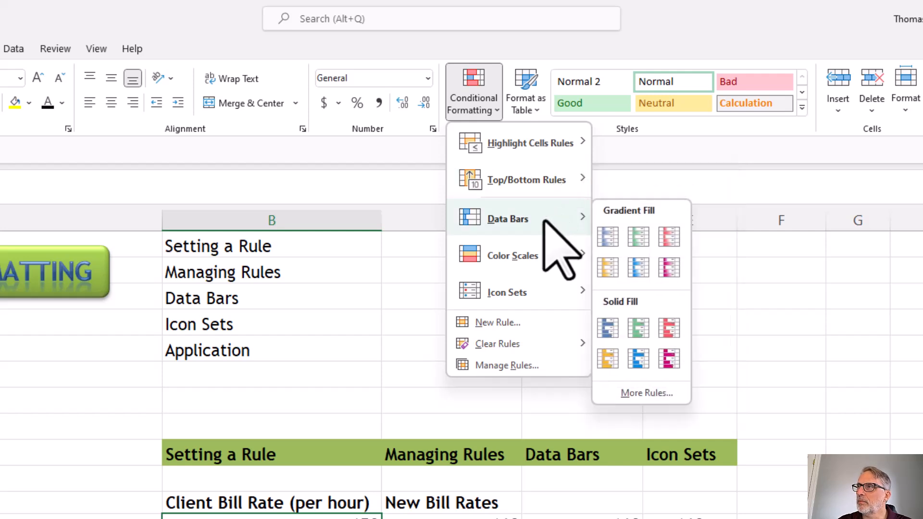
mouse_move(540, 252)
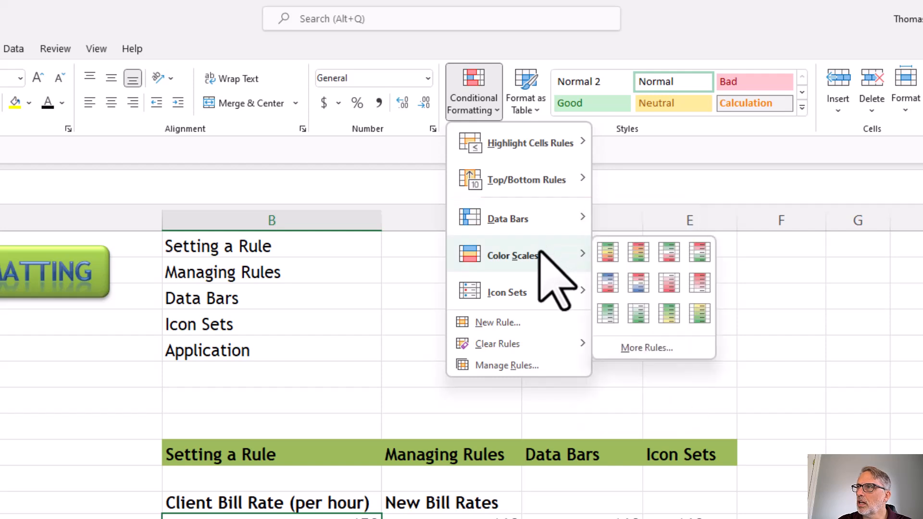
mouse_move(534, 290)
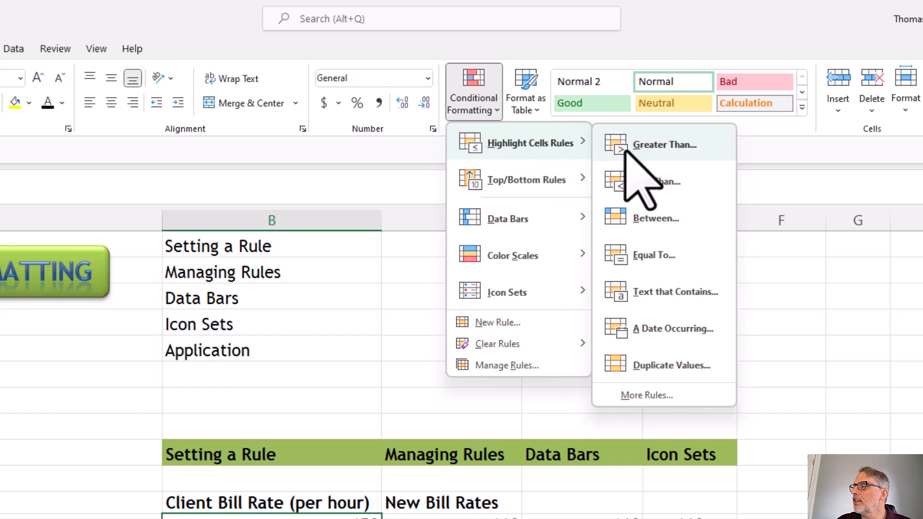
click(662, 146)
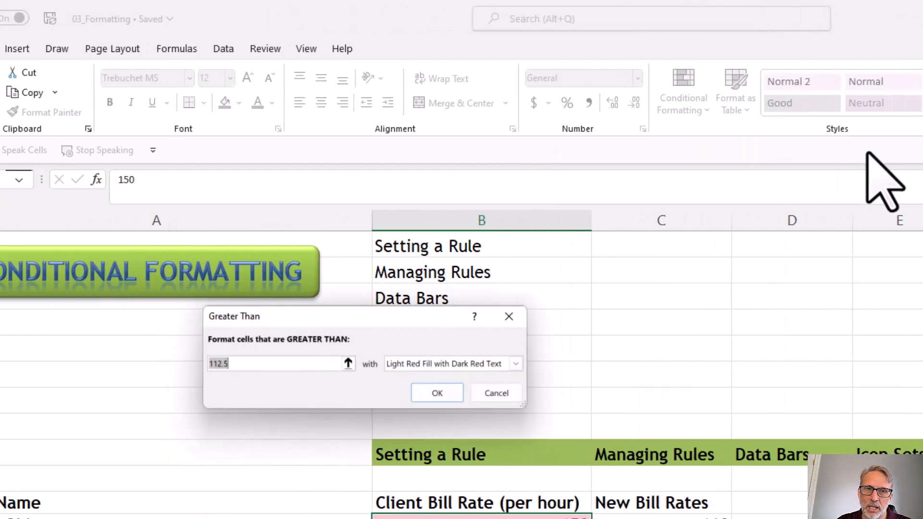
drag(392, 322, 513, 337)
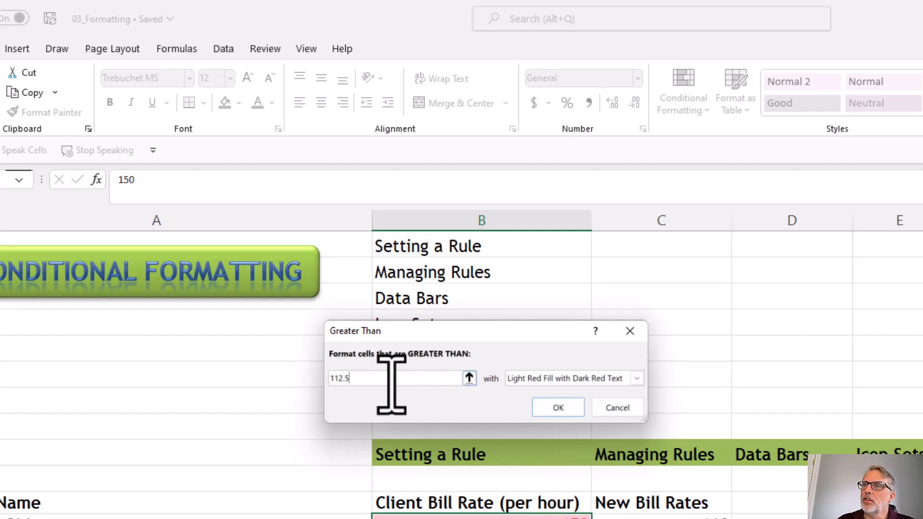
drag(392, 383, 325, 376)
text(100)
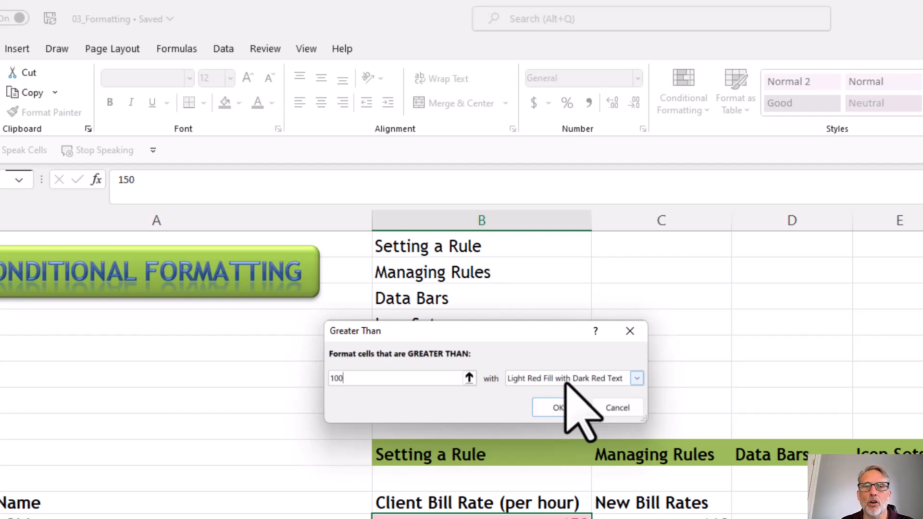
click(635, 379)
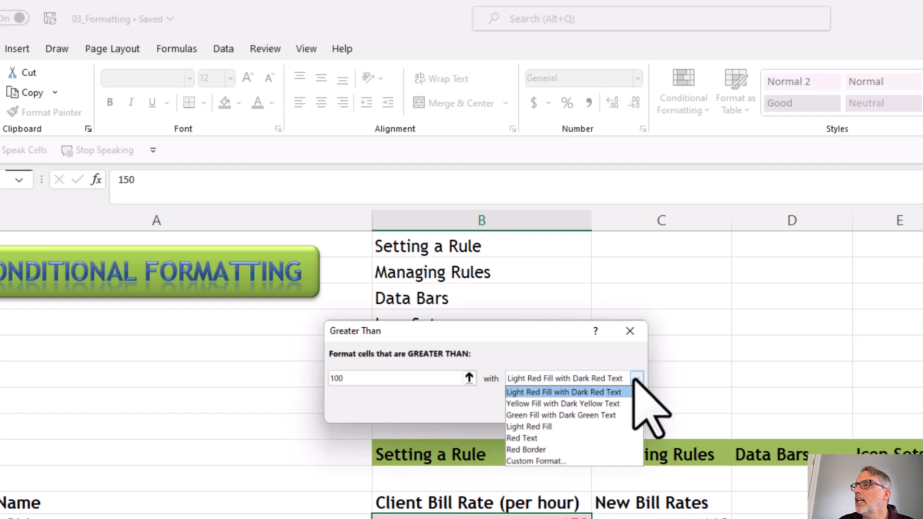
click(616, 415)
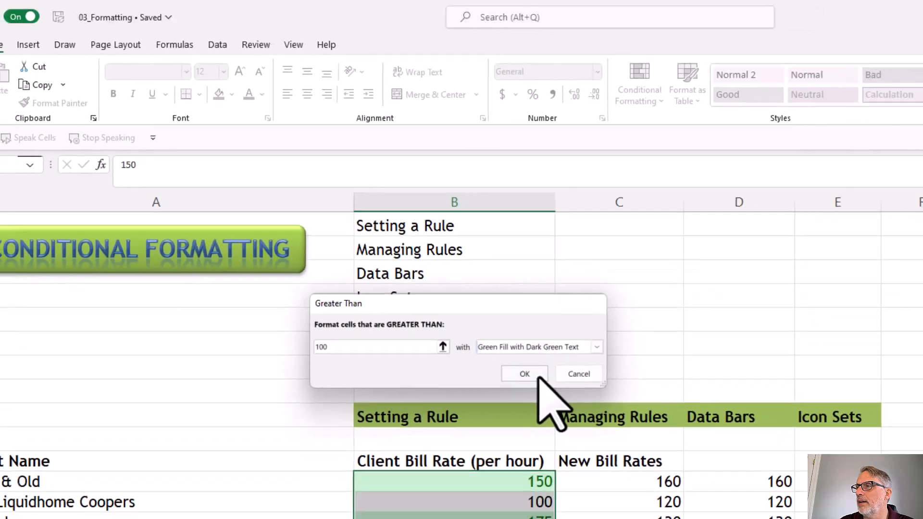
click(538, 376)
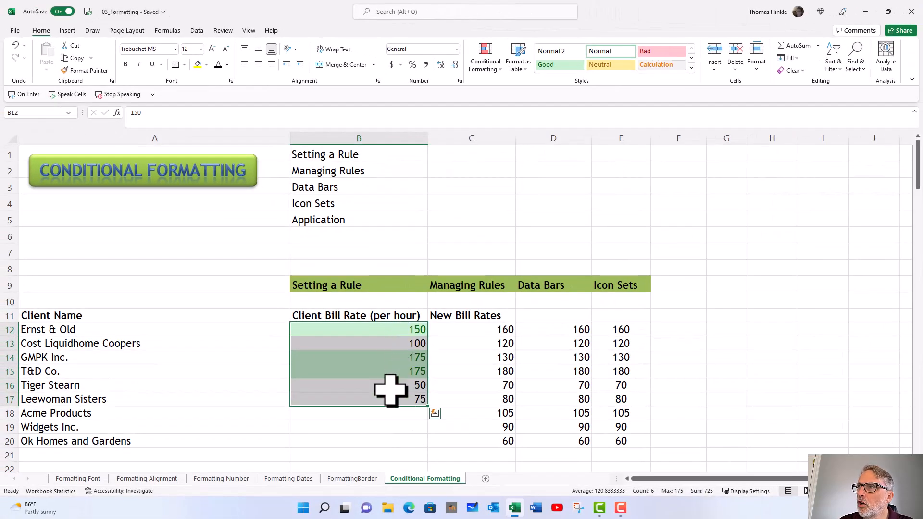
Add a Less Than rule to the client bill rates in B12:B17, formatting values below 100 with Light Red Fill with Dark Red Text.
click(488, 69)
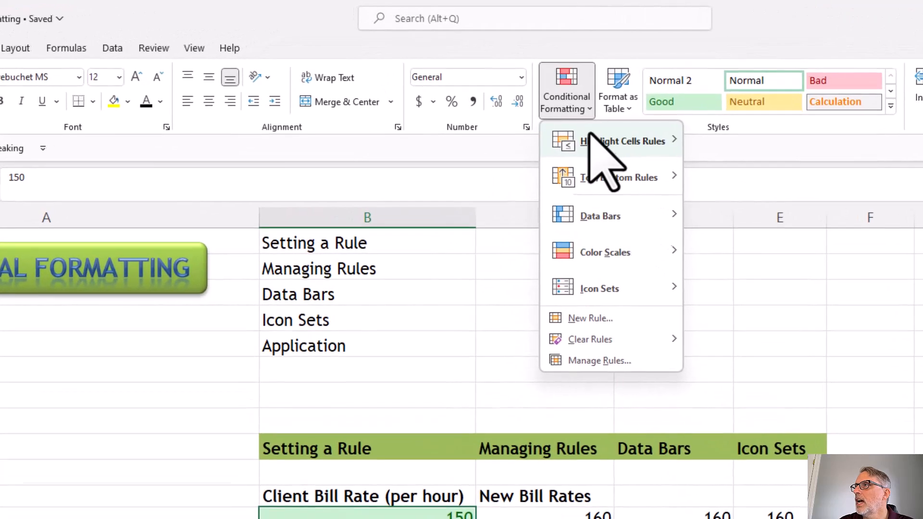
mouse_move(500, 87)
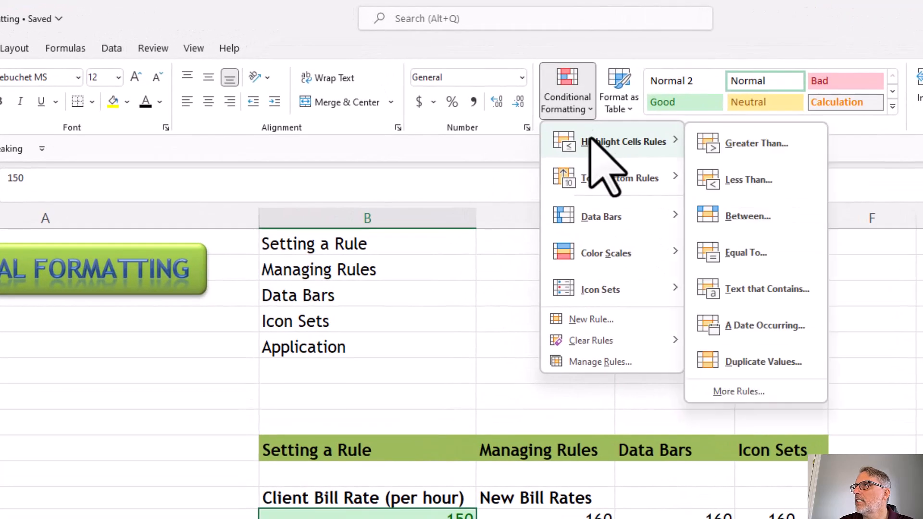
click(742, 179)
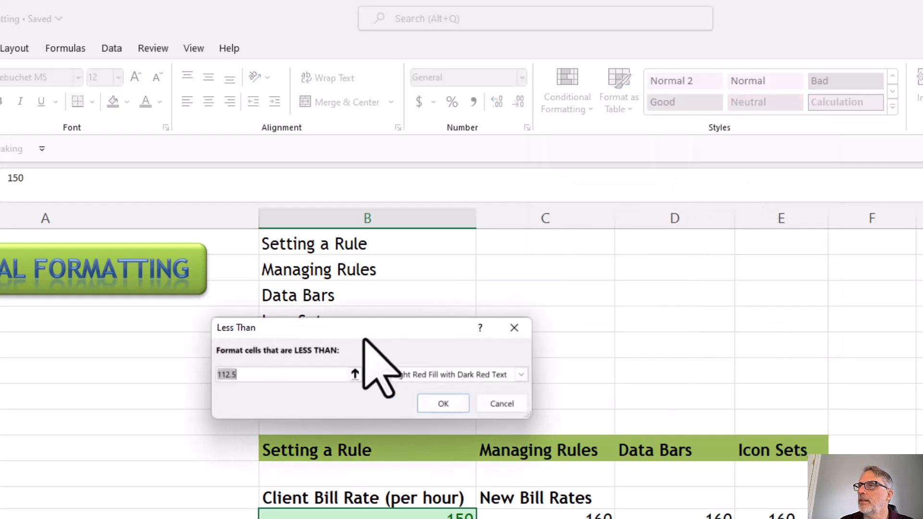
text(100)
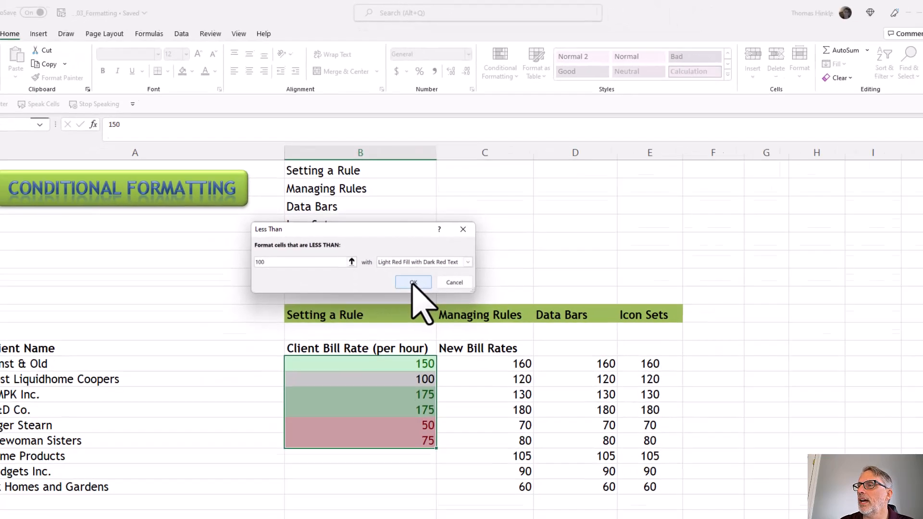
click(441, 395)
click(452, 356)
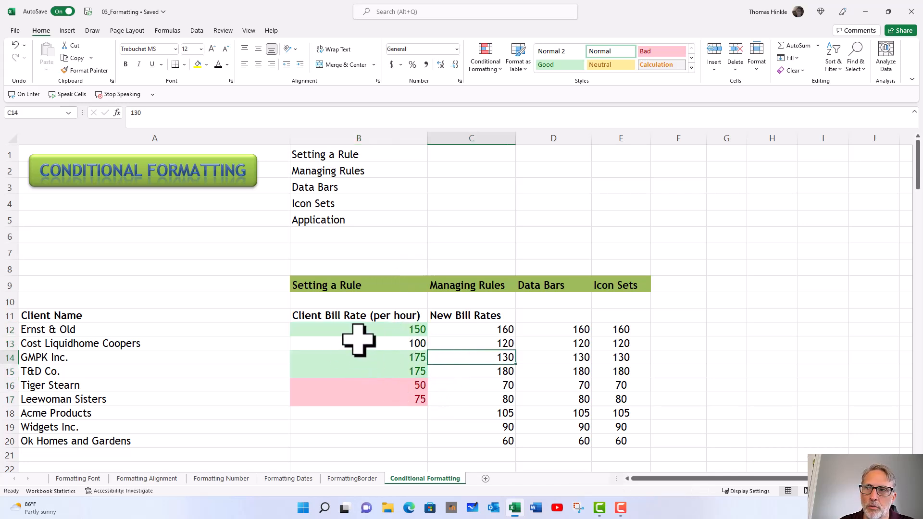
Test the new rules by setting Tiger Stearn's bill rate in B16 to 125 and restoring it to 50.
click(338, 386)
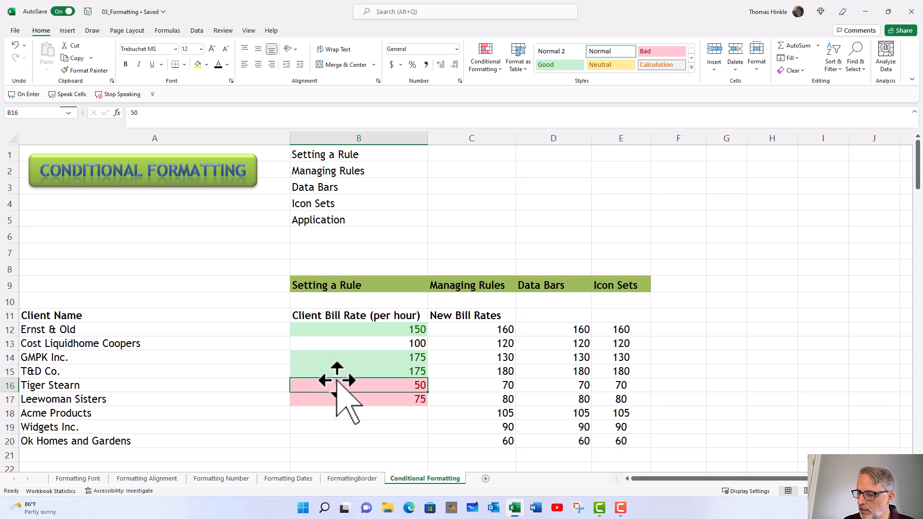
text(125)
key(Return)
key(Up)
text(50)
key(Return)
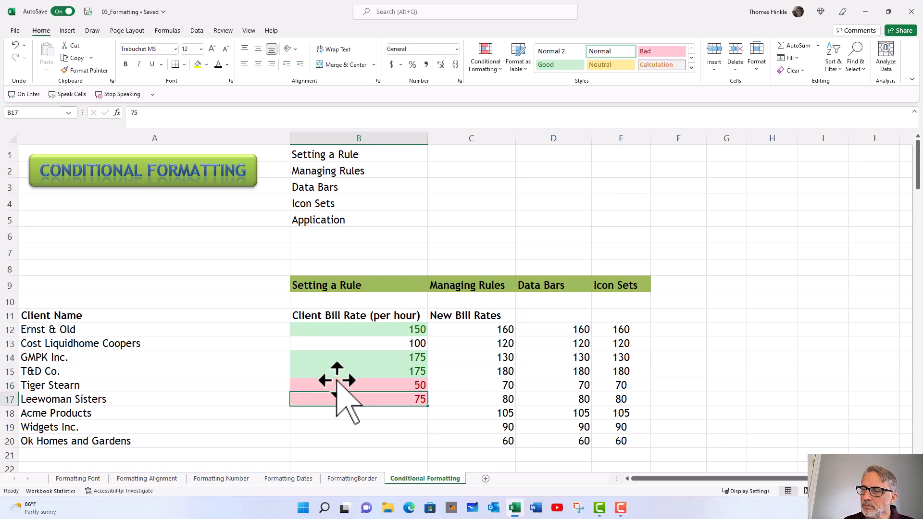
key(Up)
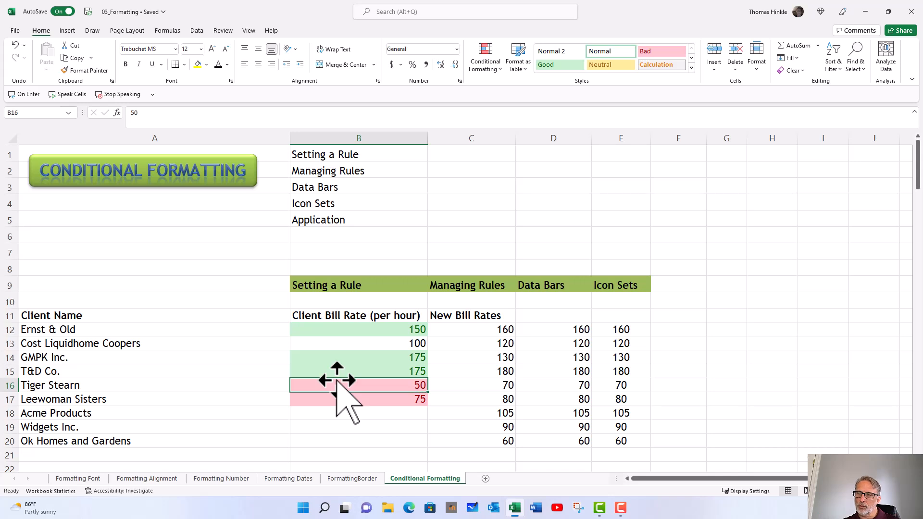
drag(340, 330, 344, 402)
drag(383, 332, 470, 444)
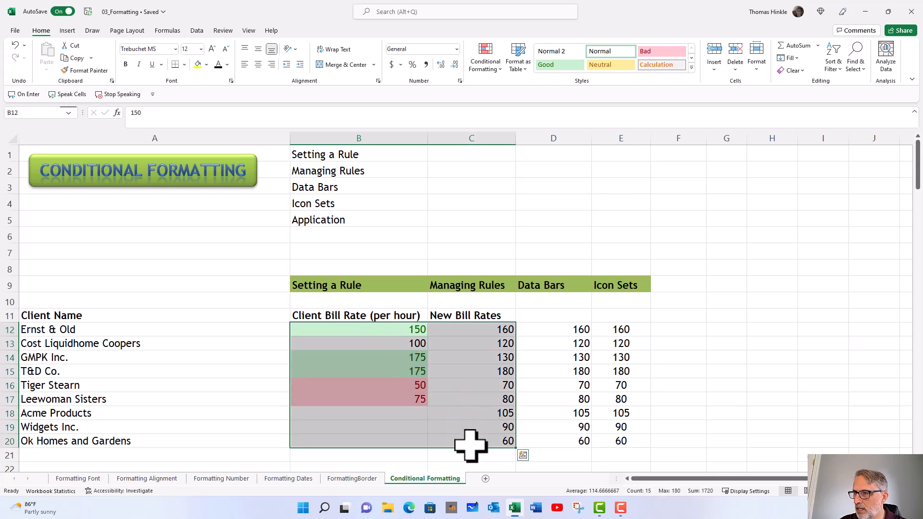
click(369, 360)
click(366, 371)
click(362, 330)
click(363, 358)
drag(361, 386, 359, 399)
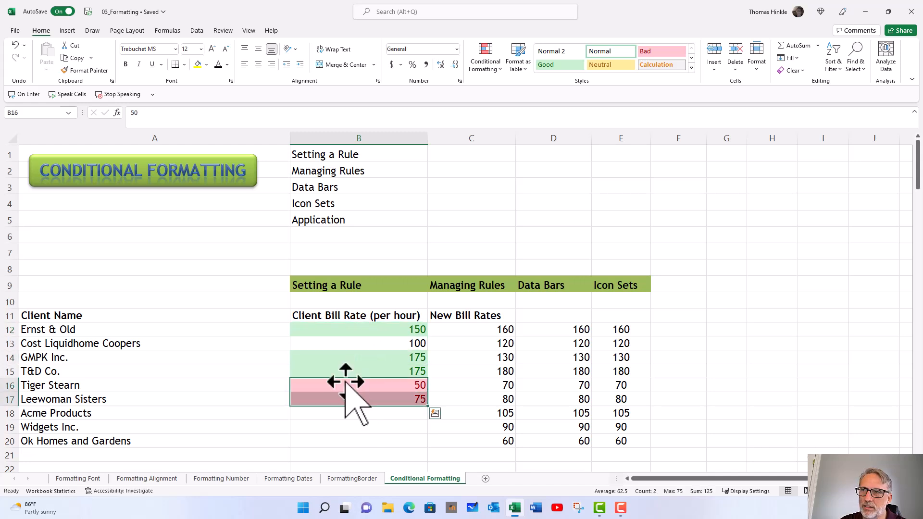
Open the Conditional Formatting Rules Manager for the client bill rates in B12:B17.
click(351, 332)
drag(351, 355, 350, 370)
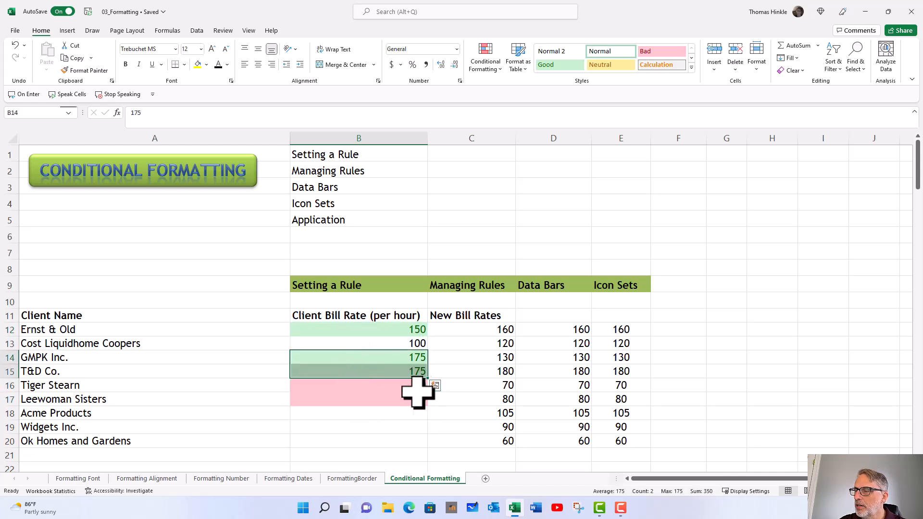
drag(377, 328, 392, 401)
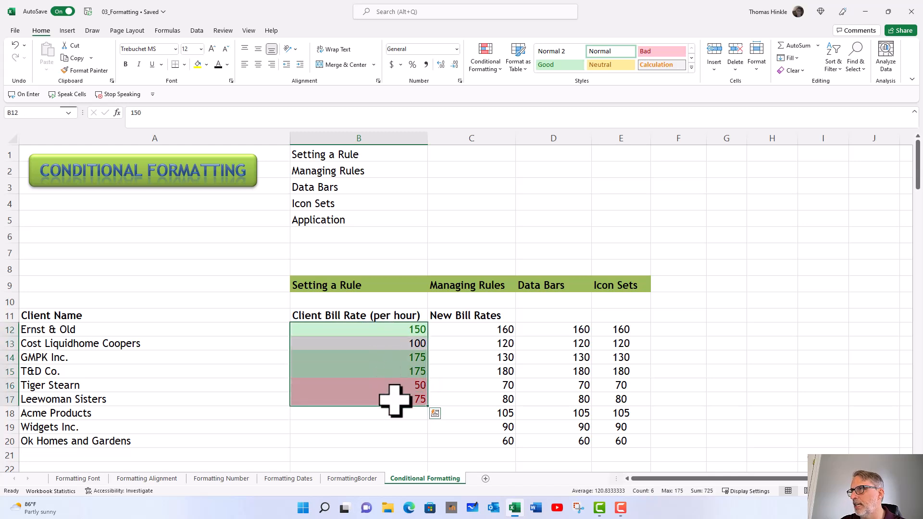
click(483, 72)
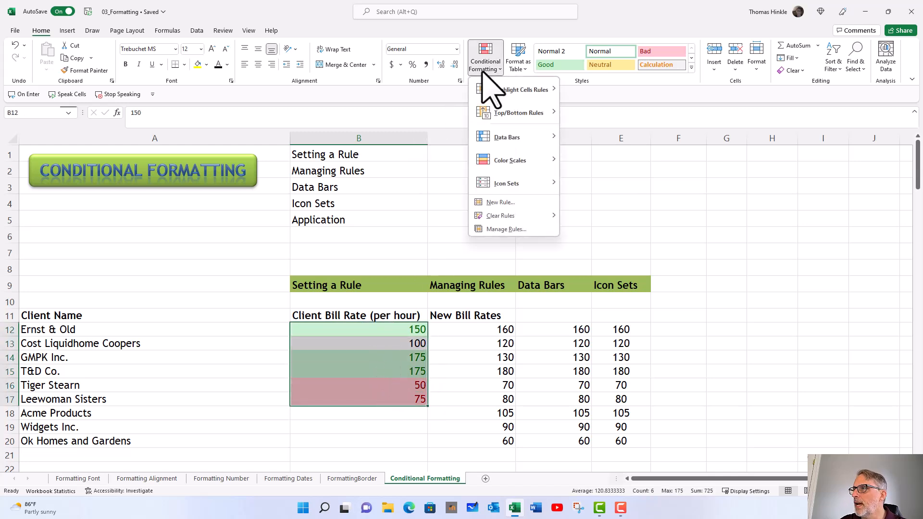
click(523, 230)
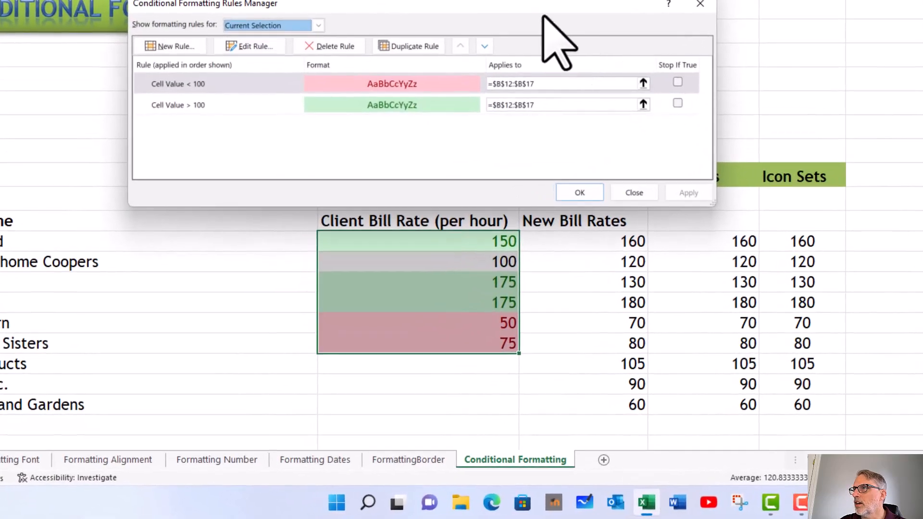
drag(441, 171, 461, 183)
drag(565, 27, 645, 64)
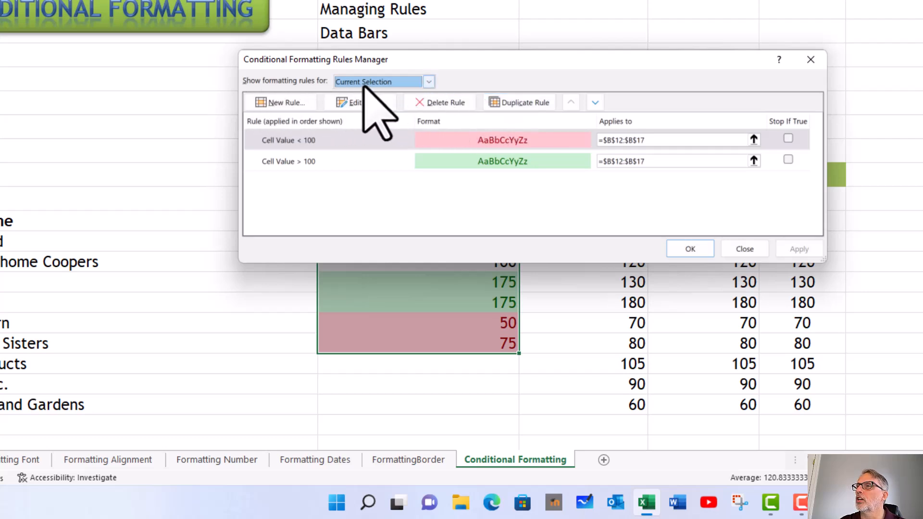
drag(439, 67, 421, 15)
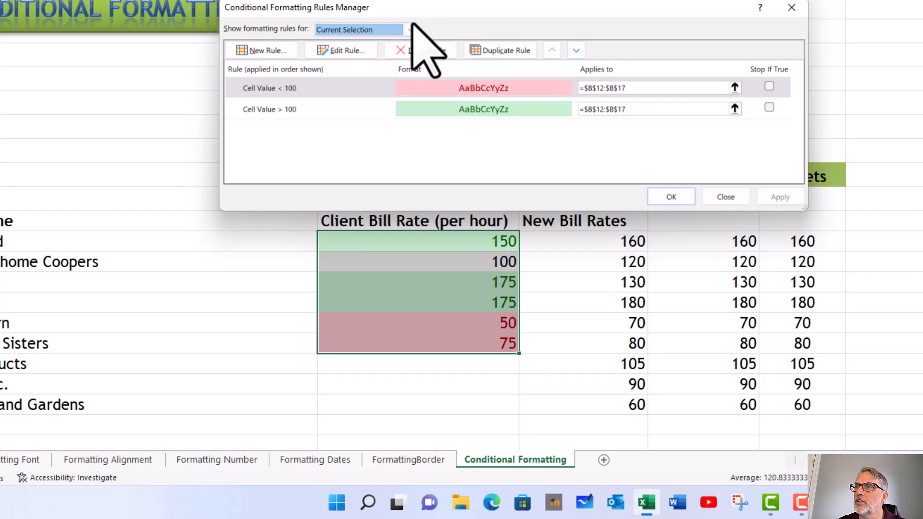
Review all conditional formatting rules listed for This Worksheet and return the rule list to Current Selection.
click(410, 30)
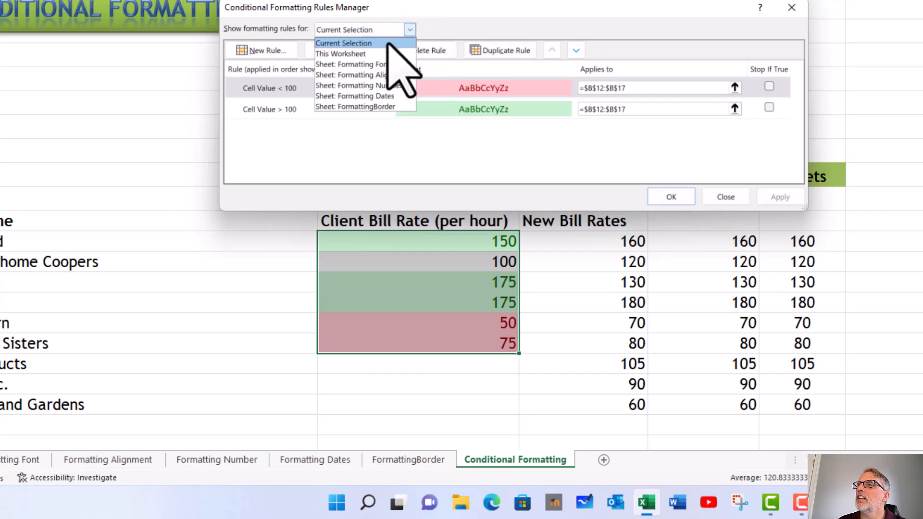
click(371, 53)
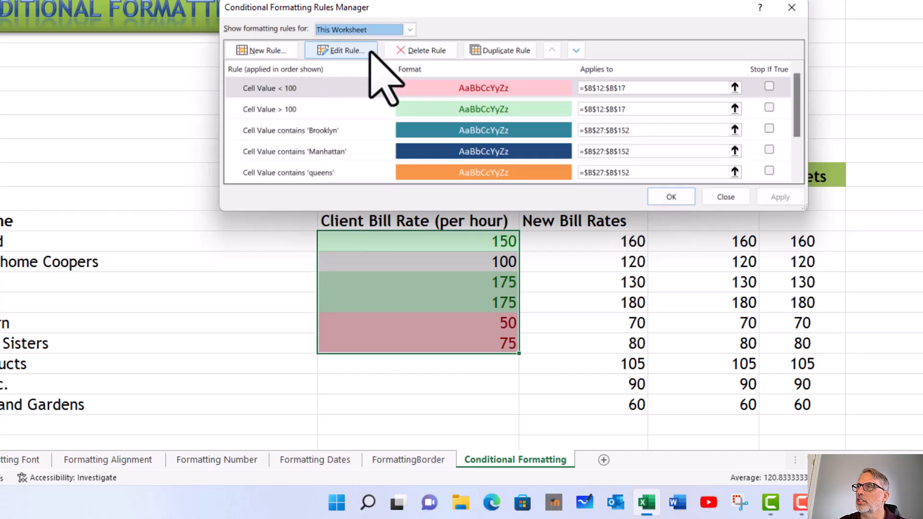
scroll(420, 124, down, 1)
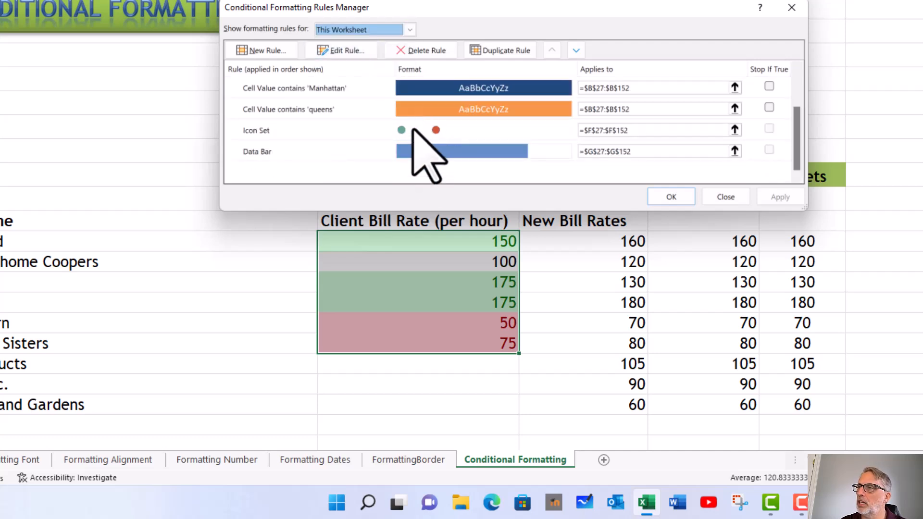
scroll(413, 130, up, 1)
scroll(413, 128, down, 1)
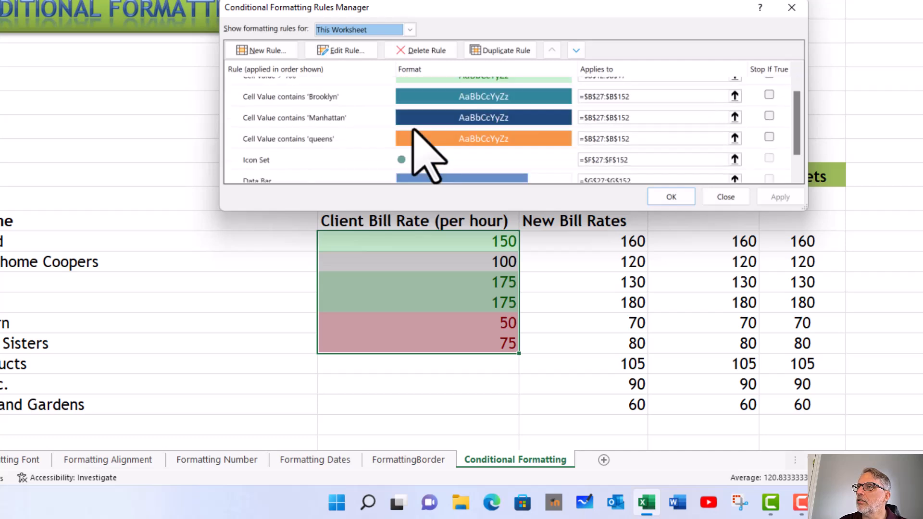
scroll(413, 129, up, 1)
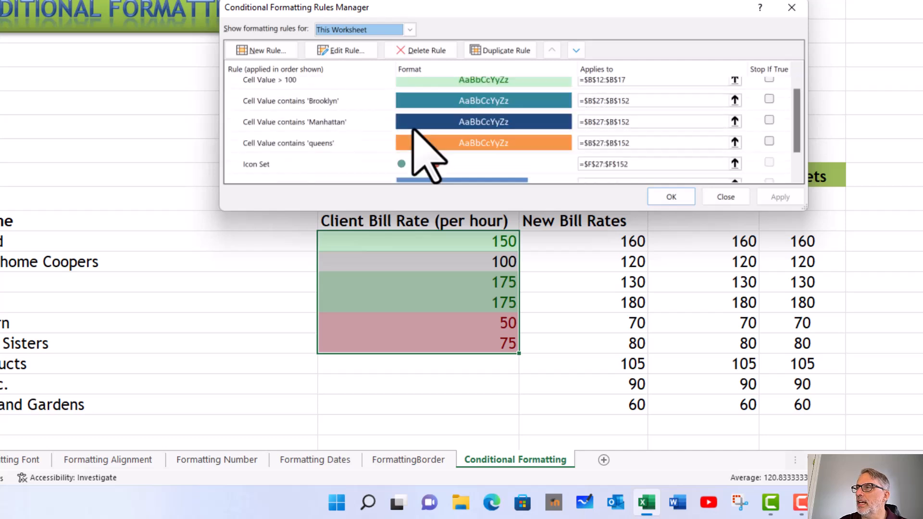
click(408, 29)
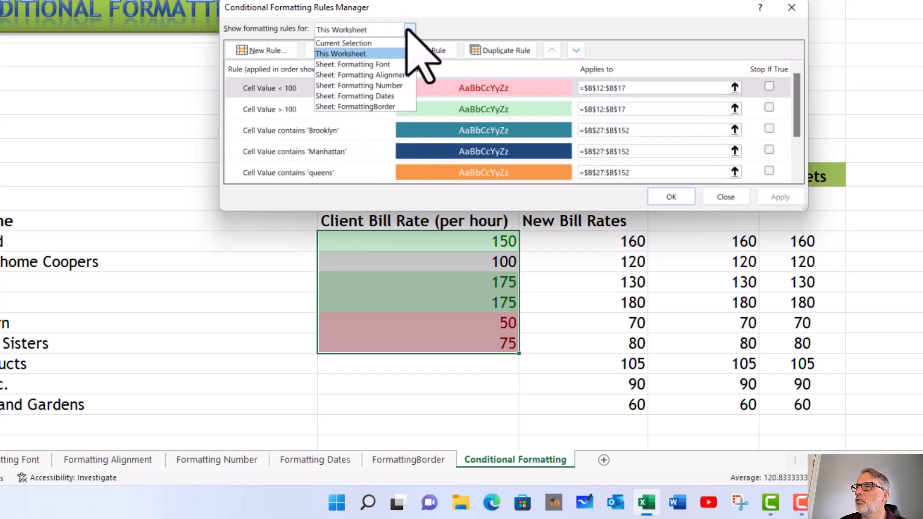
click(384, 42)
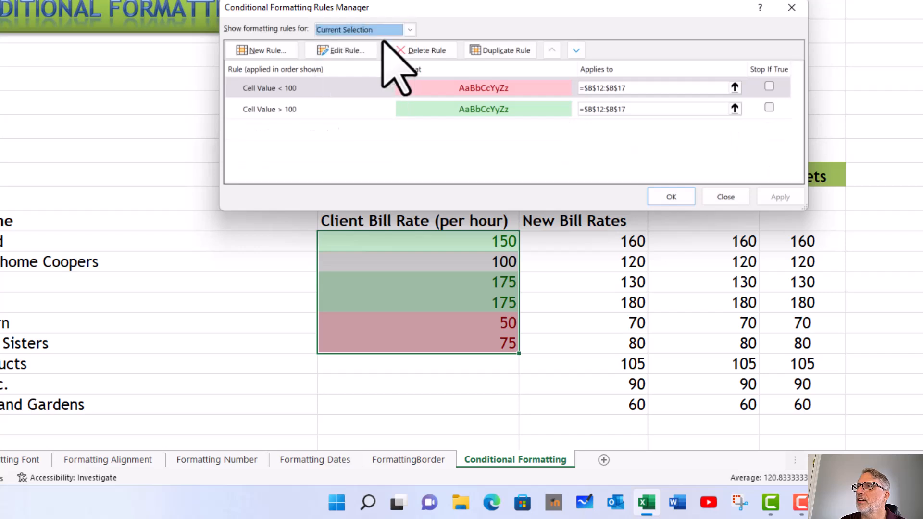
Extend the Cell Value < 100 rule to the range B12:C20 and apply it.
click(334, 87)
click(333, 110)
click(332, 89)
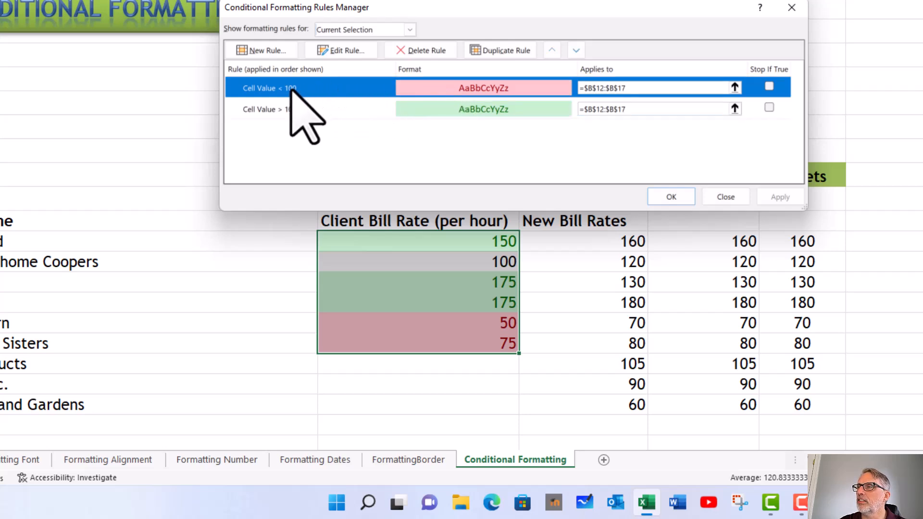
click(325, 110)
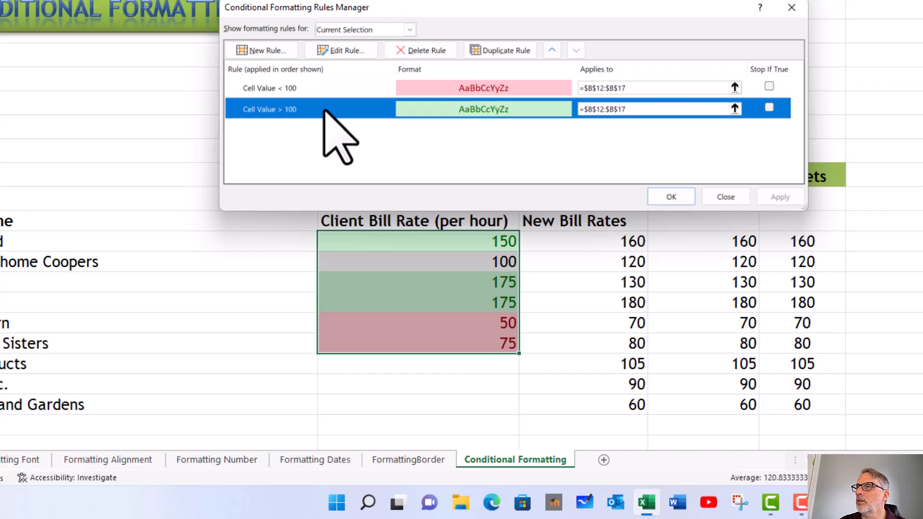
click(334, 96)
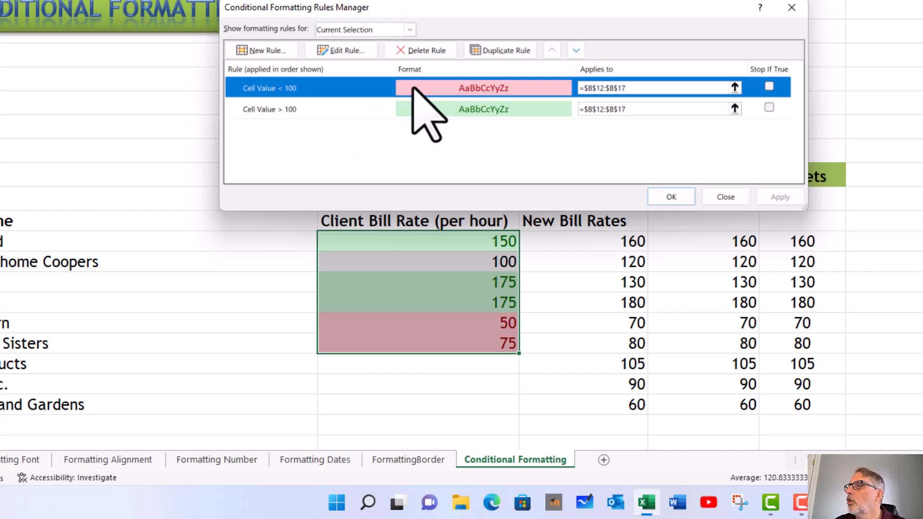
click(647, 89)
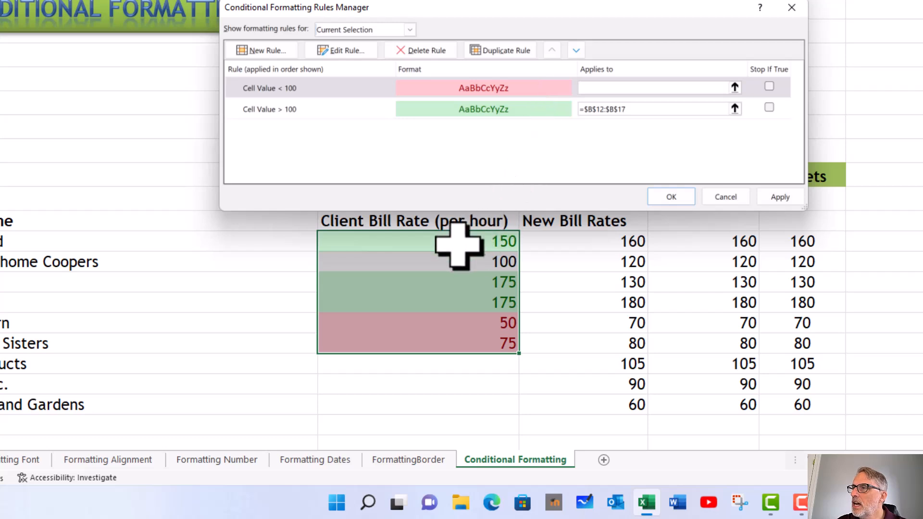
drag(458, 245, 562, 404)
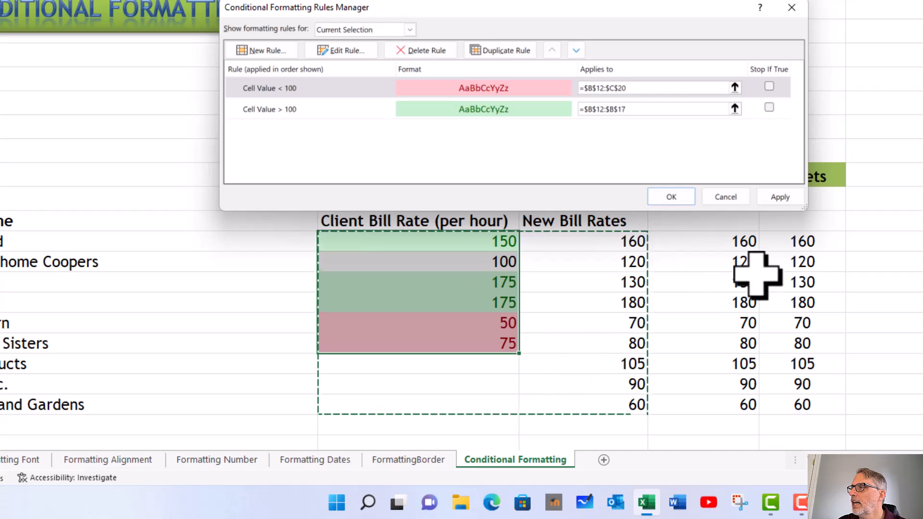
click(780, 202)
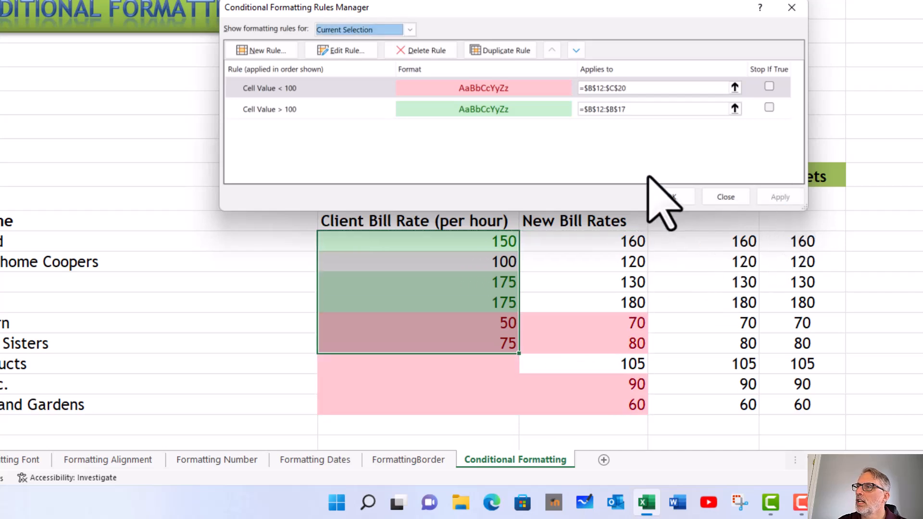
Extend the Cell Value > 100 rule to the range B12:C20 and apply it.
click(659, 110)
click(540, 103)
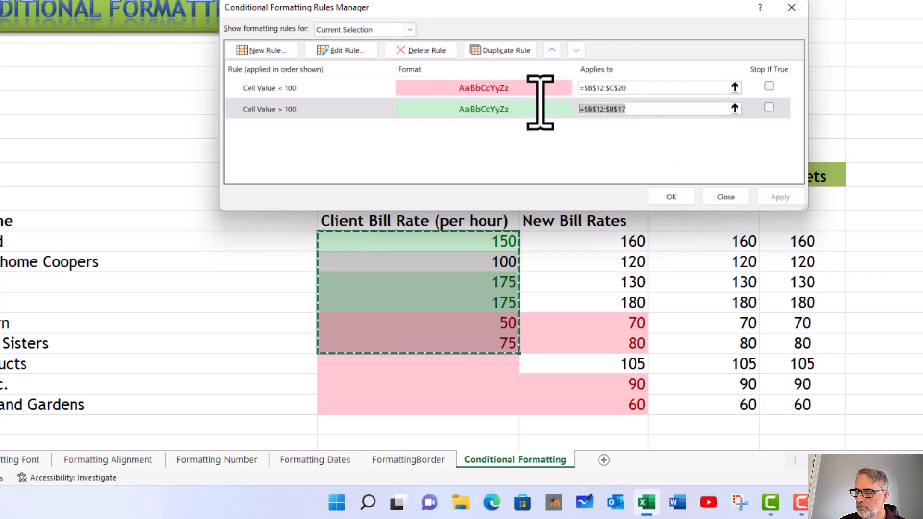
key(Delete)
click(403, 240)
drag(404, 240, 562, 404)
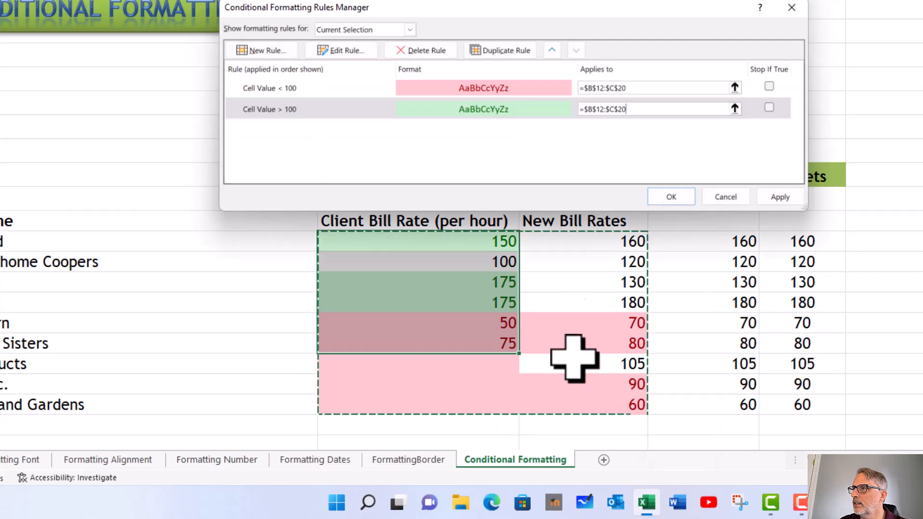
click(776, 198)
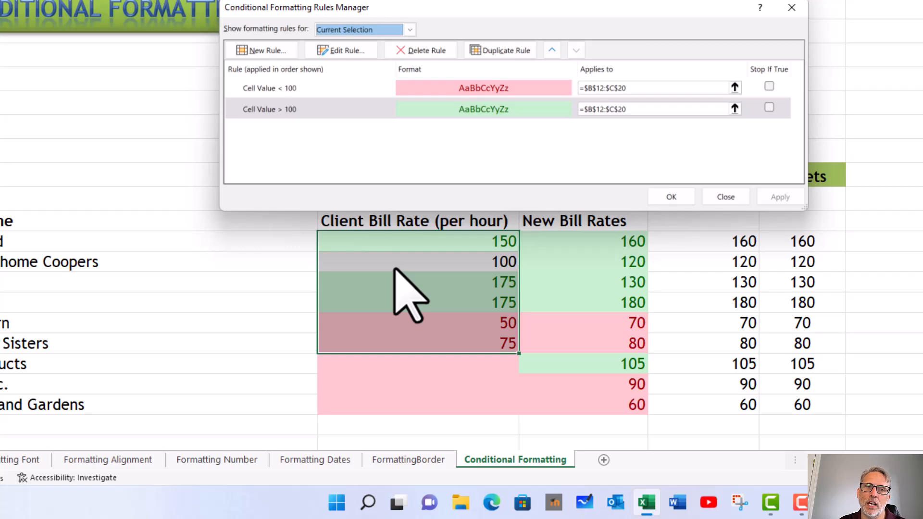
Edit the format of the Cell Value < 100 rule, choosing a dark red background fill.
click(271, 90)
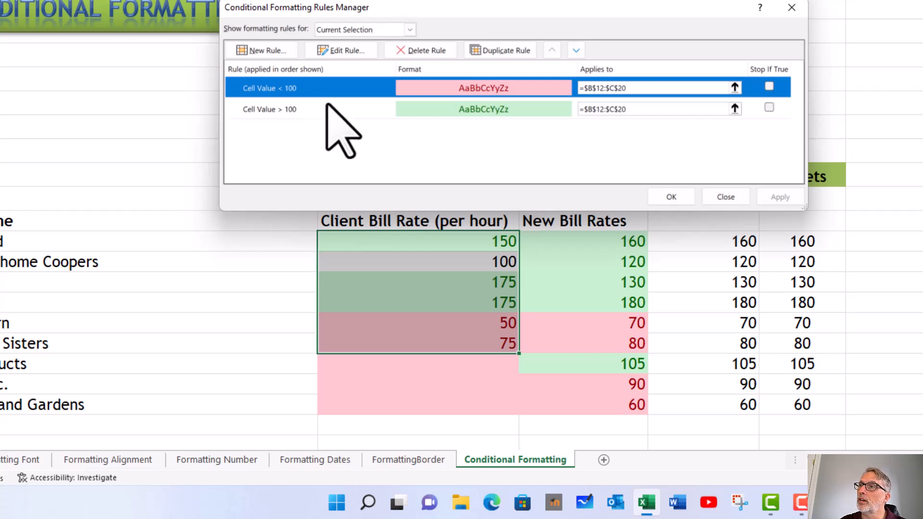
click(327, 110)
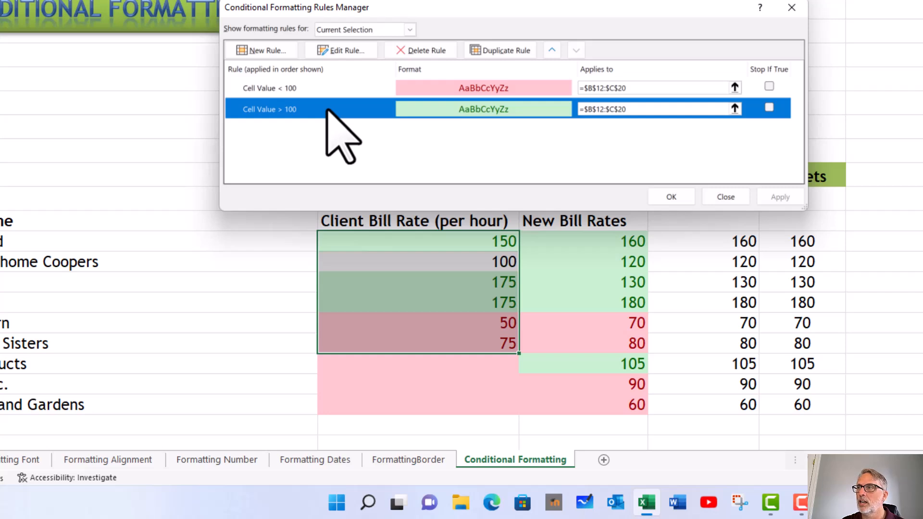
click(320, 89)
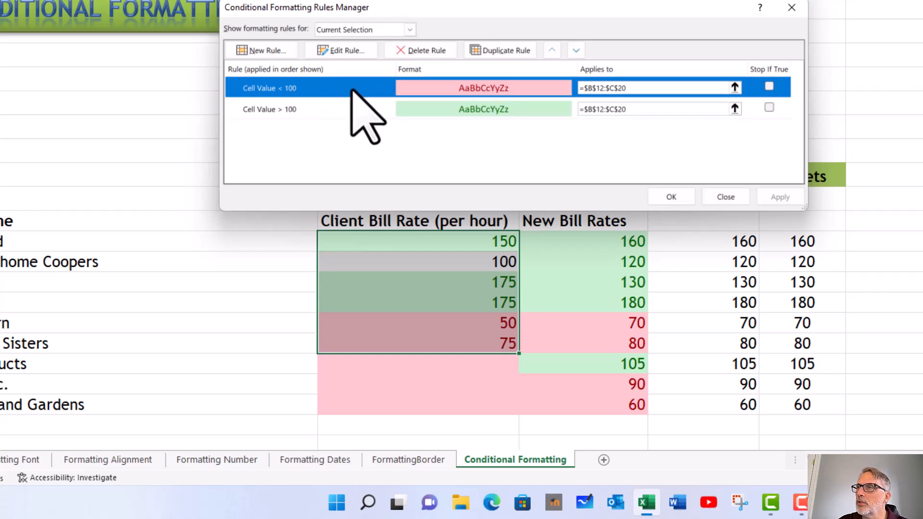
click(343, 51)
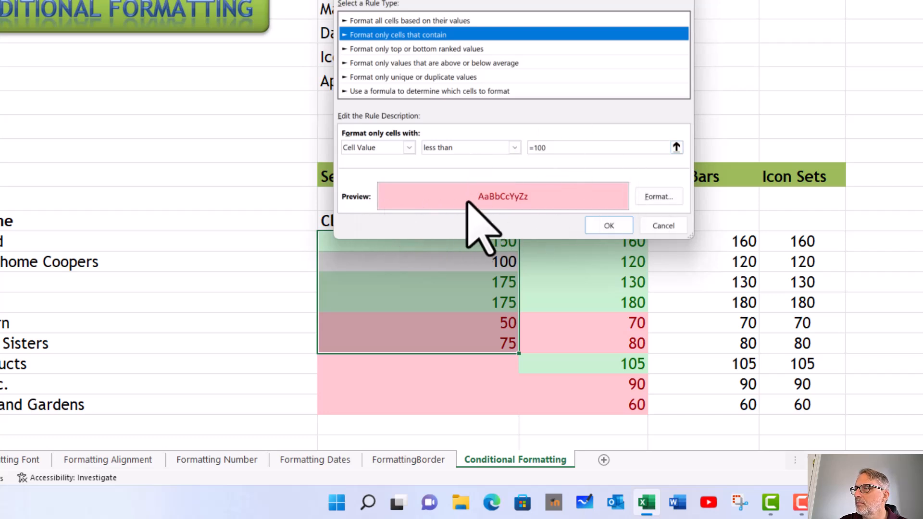
click(659, 197)
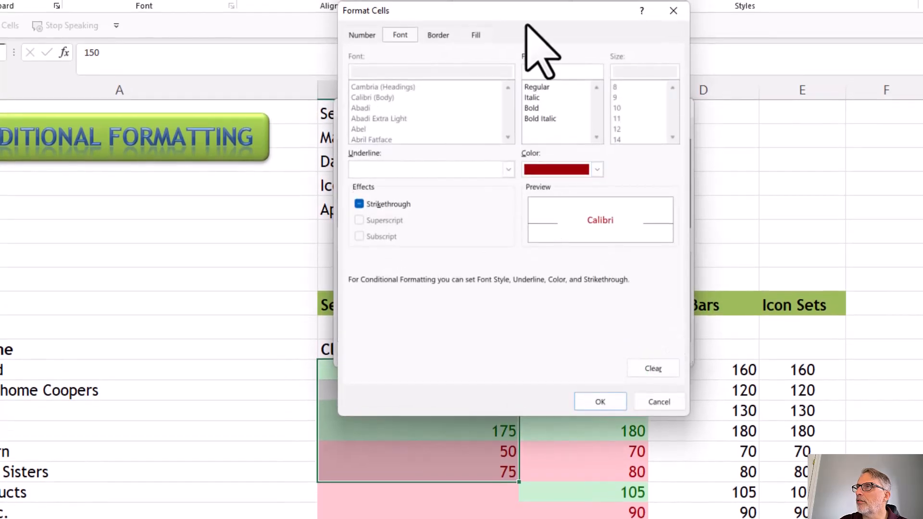
drag(528, 20, 507, 78)
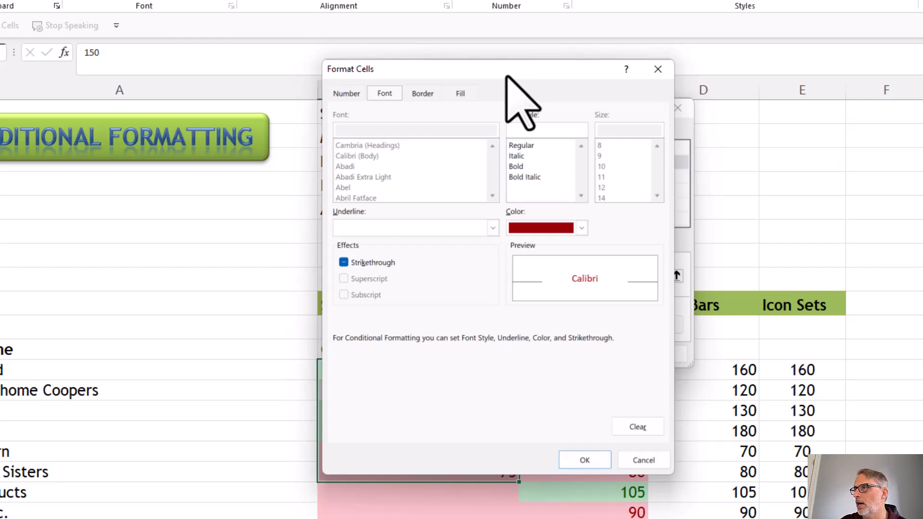
click(460, 94)
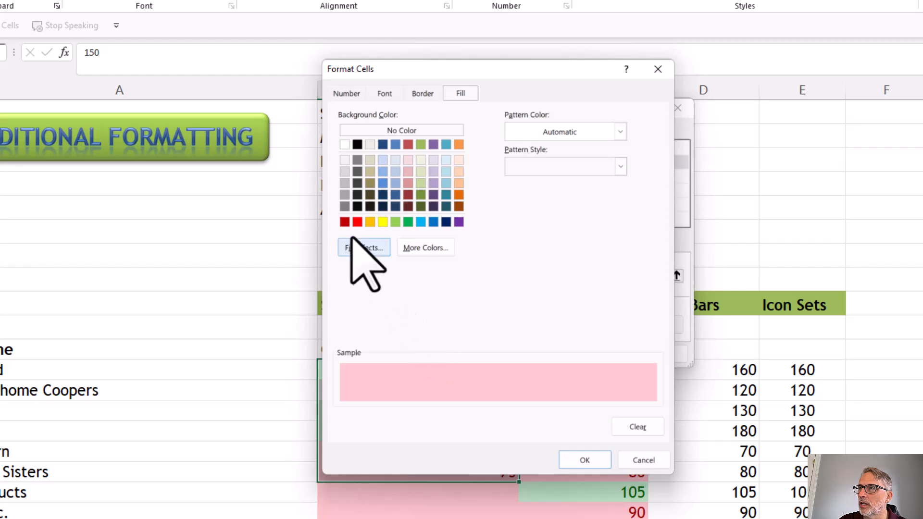
click(344, 222)
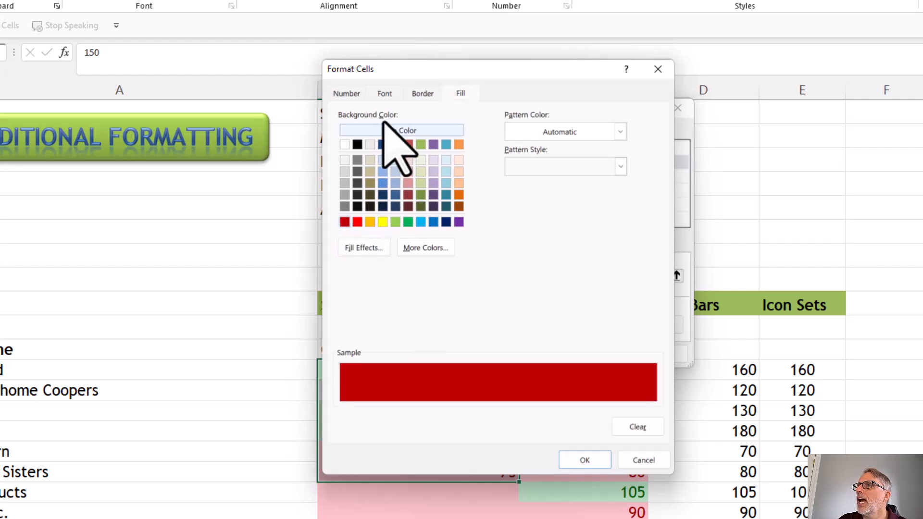
Set the font color of the Cell Value < 100 rule to white and apply the edited rule to the sheet.
click(379, 94)
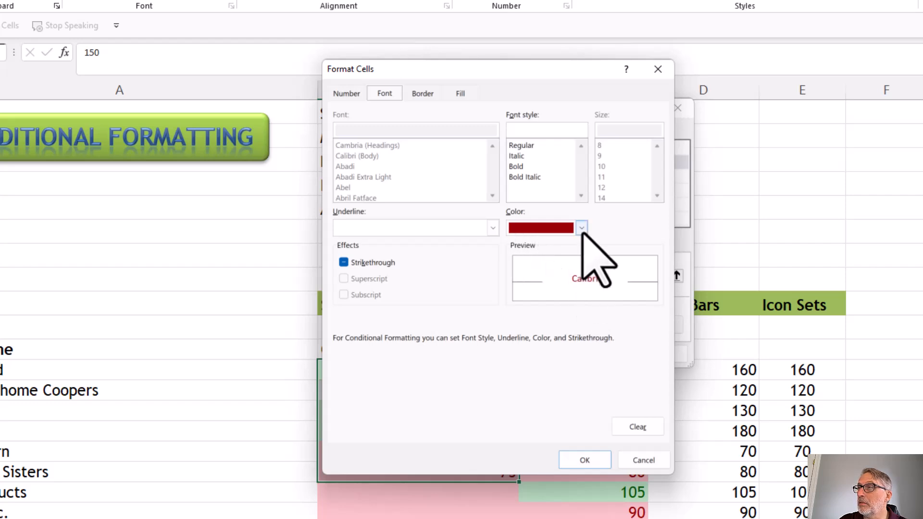
click(581, 228)
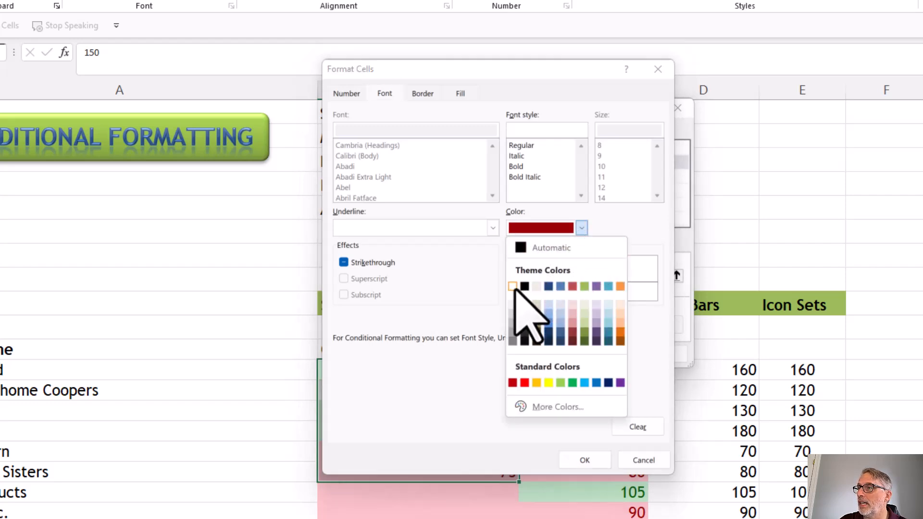
click(514, 287)
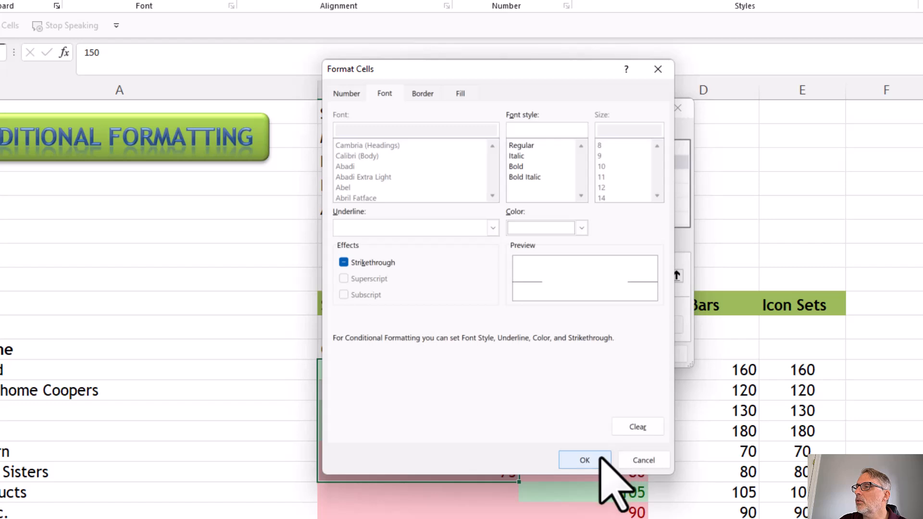
click(585, 460)
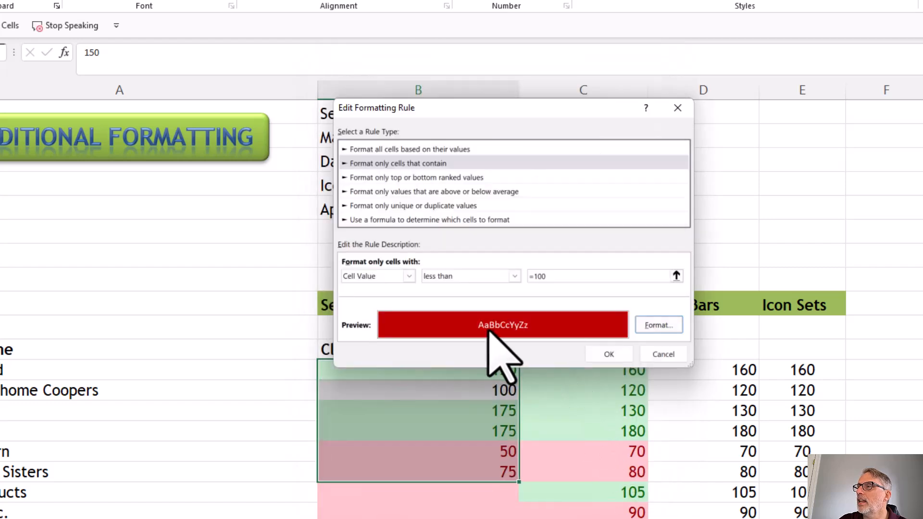
click(618, 355)
click(772, 326)
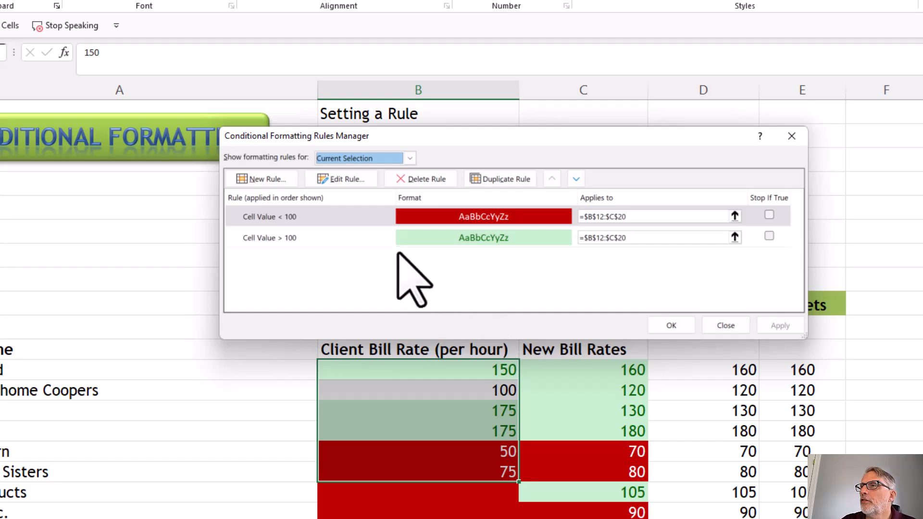
Edit the format of the Cell Value > 100 rule, choosing a white font color and a dark olive green background fill.
click(387, 238)
click(342, 182)
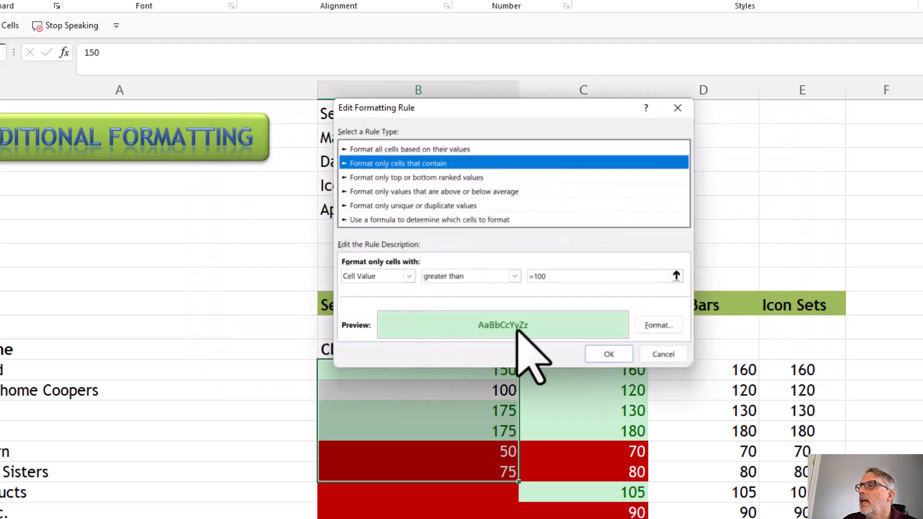
click(650, 325)
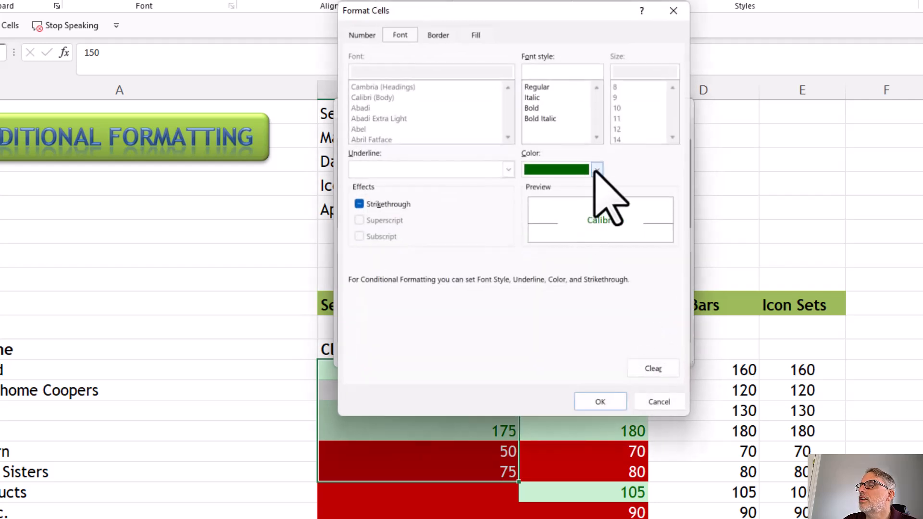
click(597, 169)
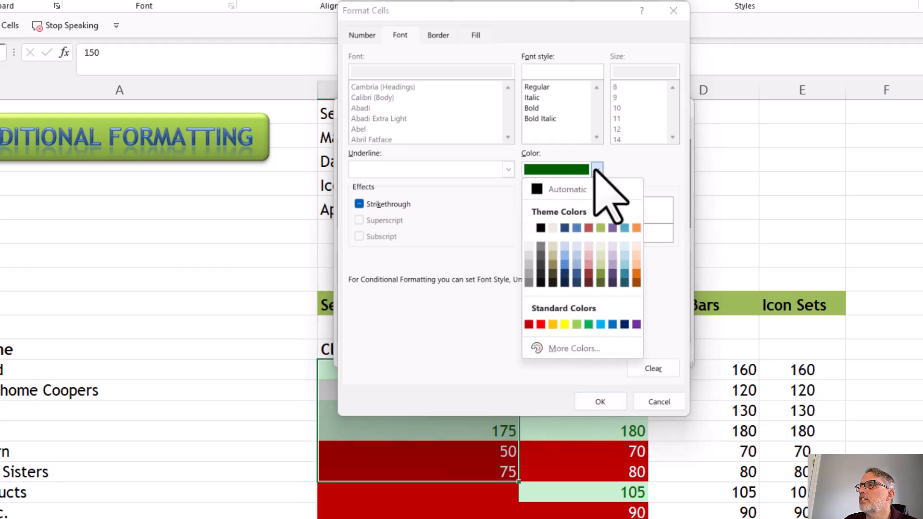
click(528, 227)
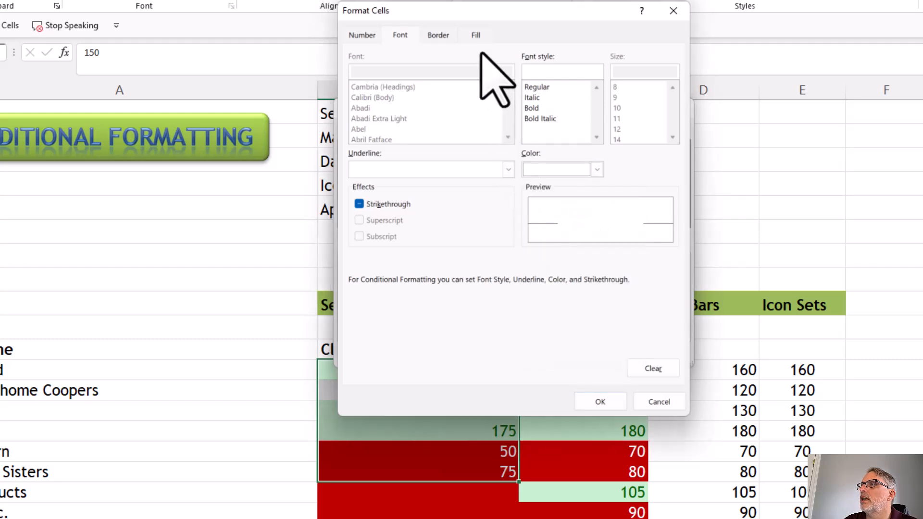
click(476, 35)
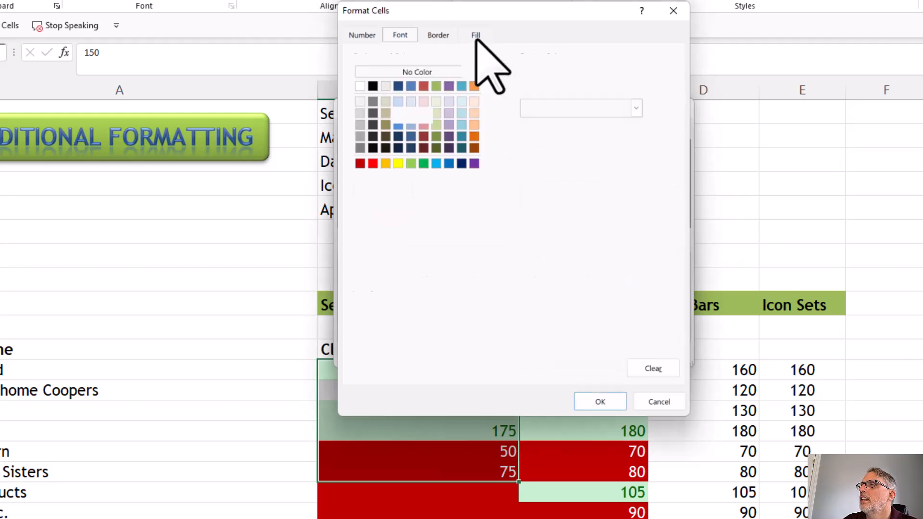
click(436, 137)
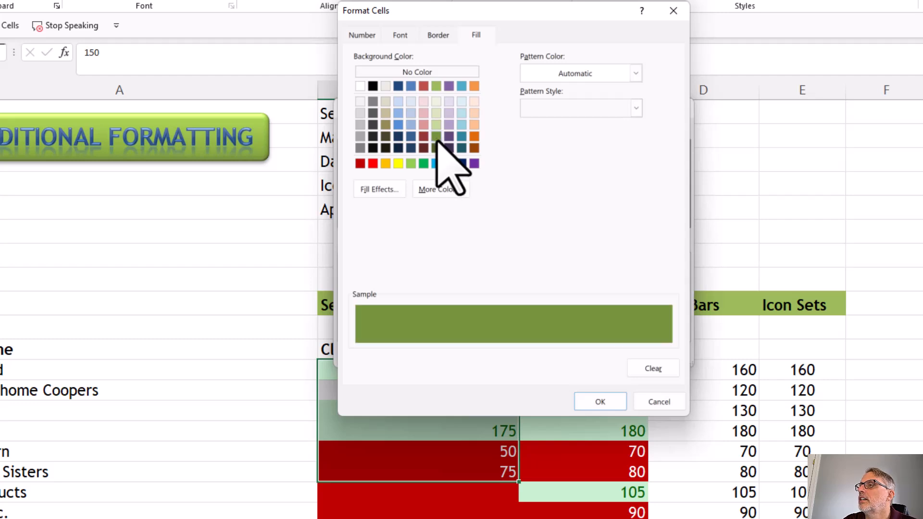
click(591, 402)
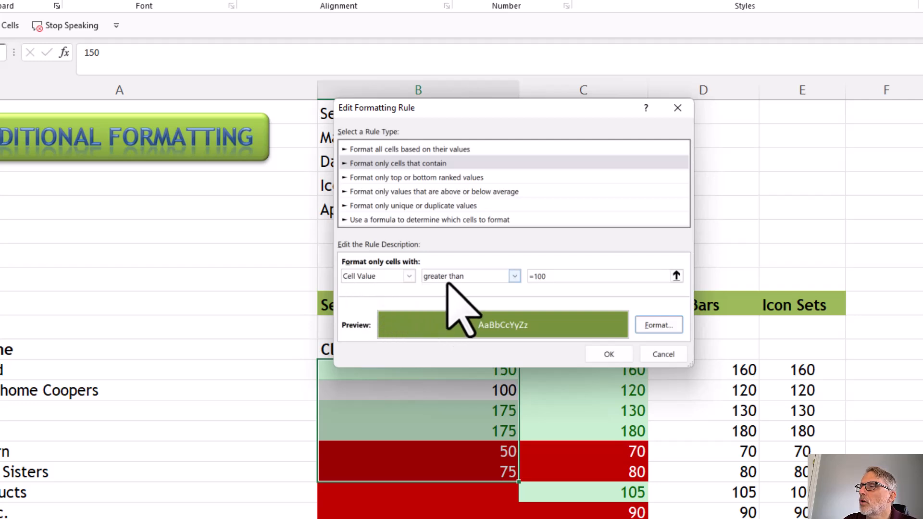
Change the greater-than-100 rule's condition to greater than or equal to 100 and apply it to the sheet.
click(512, 276)
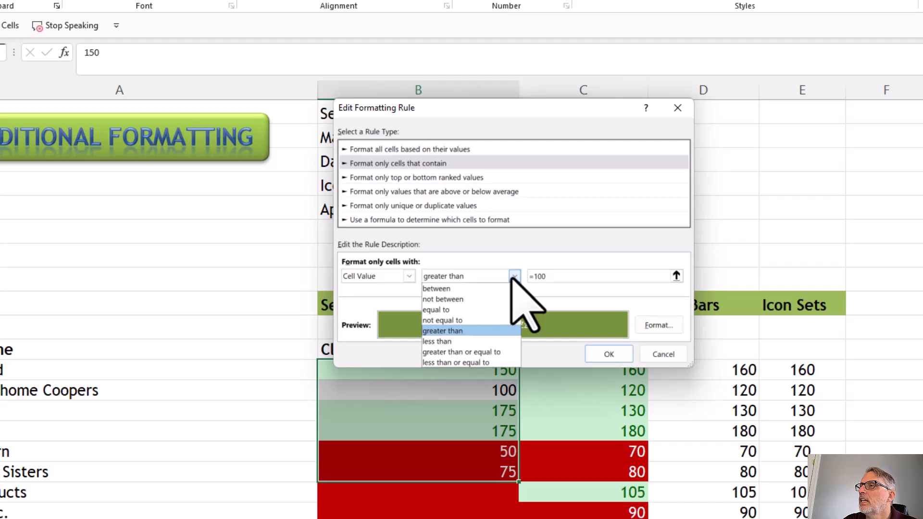
click(493, 356)
click(605, 353)
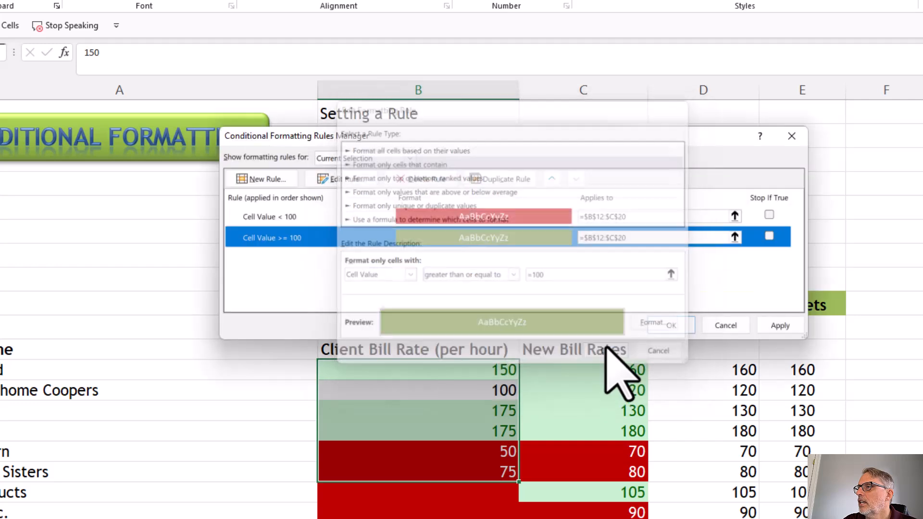
click(779, 327)
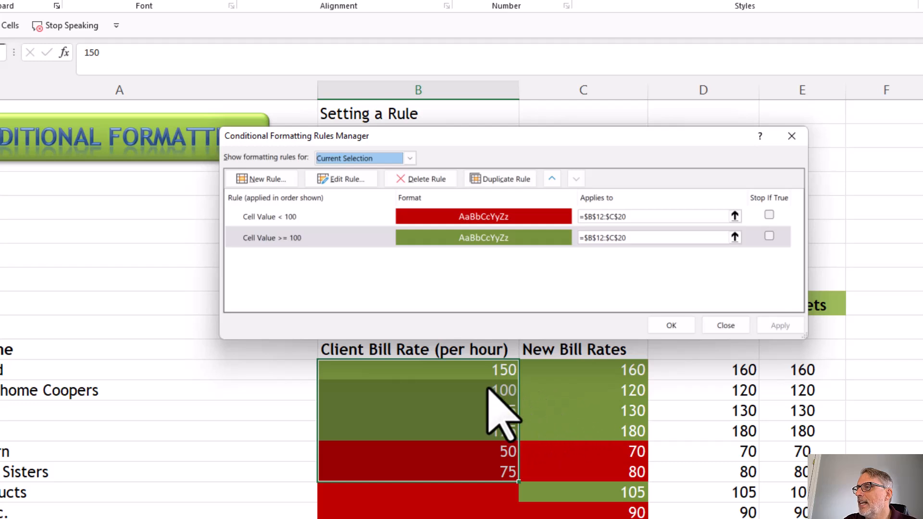
click(683, 327)
click(583, 410)
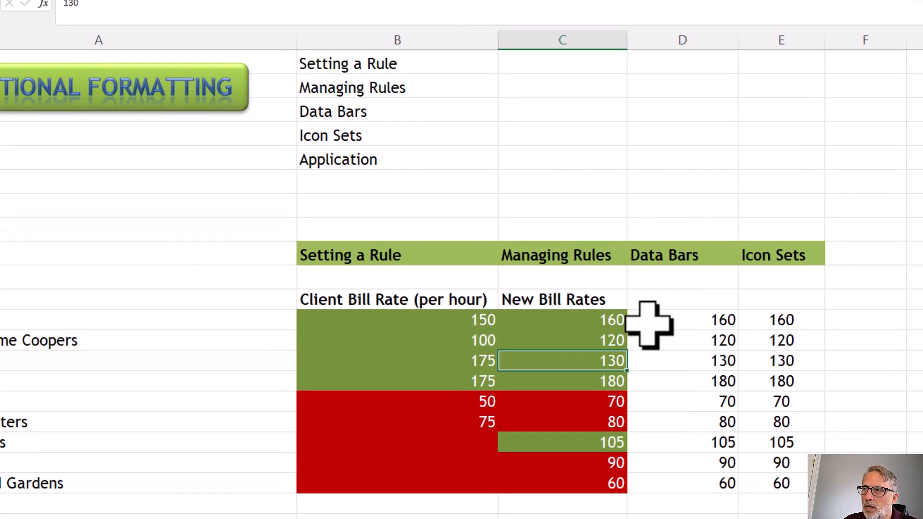
Apply solid blue fill data bars to the values in D12:D20 with conditional formatting.
click(671, 371)
key(ctrl+shift+Down)
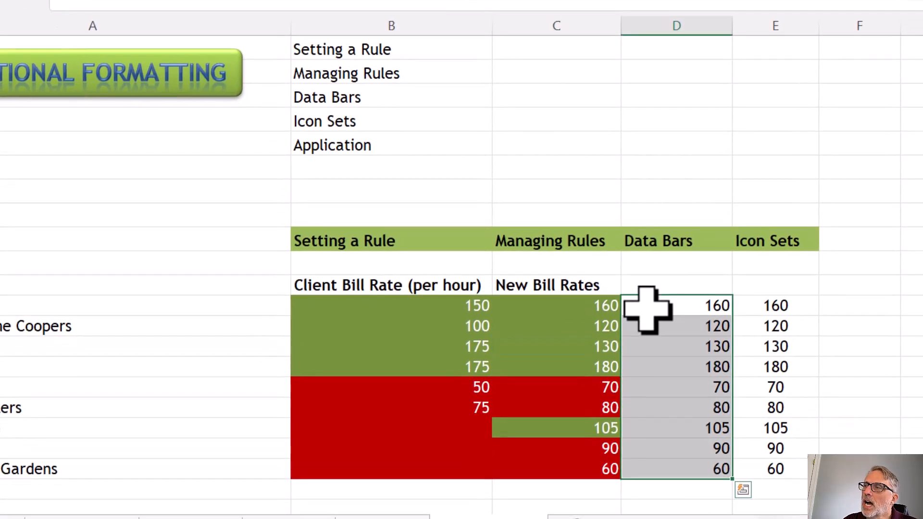
drag(646, 310, 660, 465)
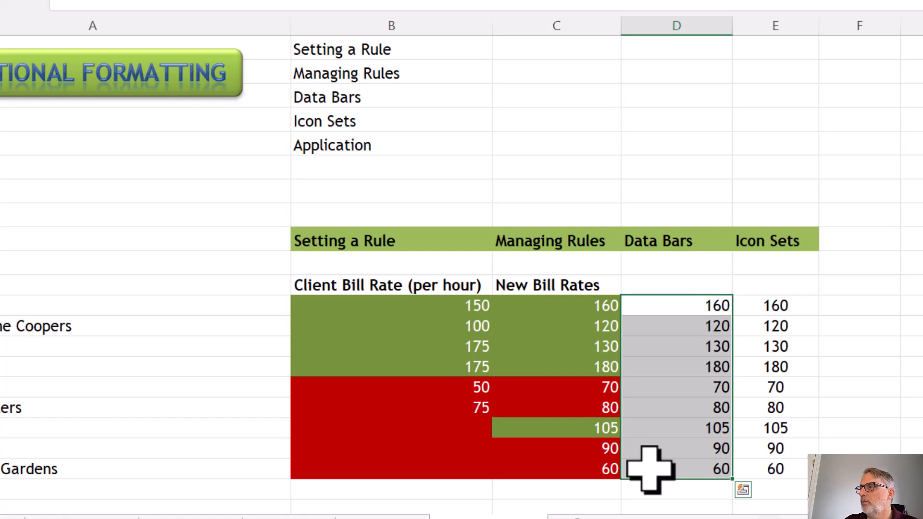
drag(651, 307, 668, 476)
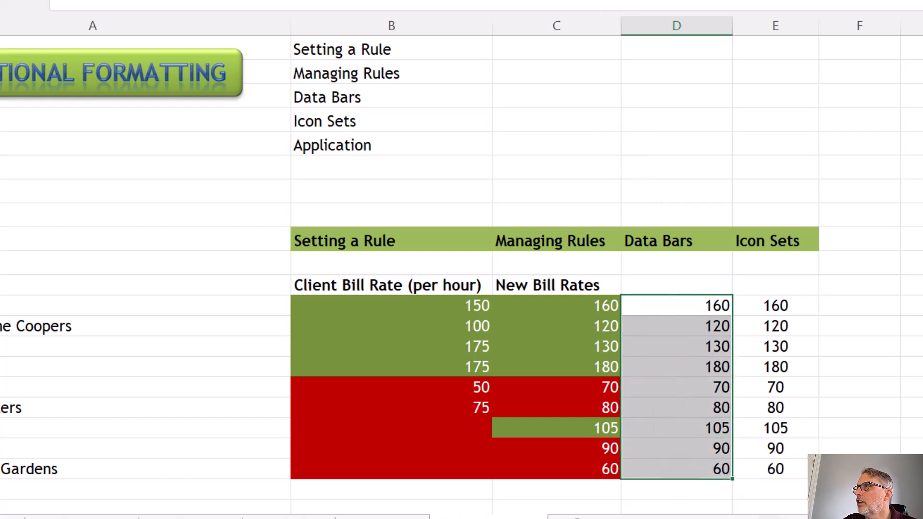
click(573, 0)
mouse_move(599, 21)
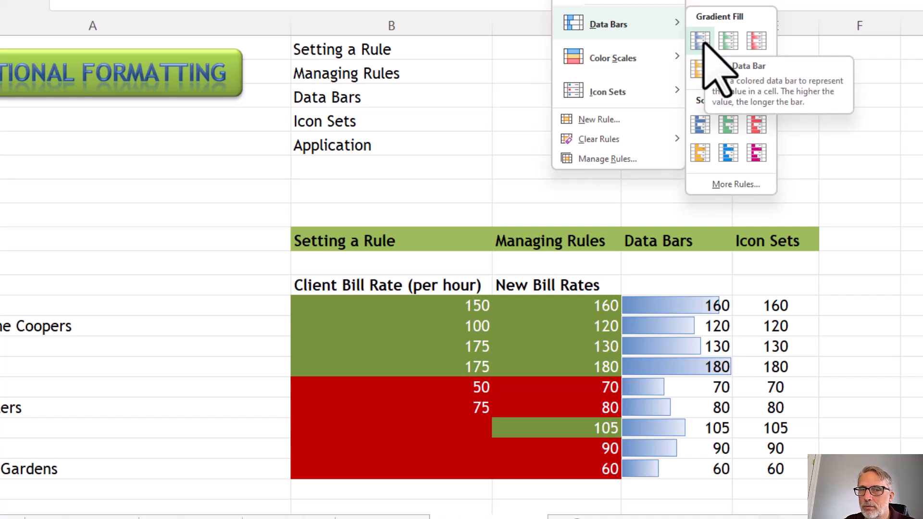
click(700, 124)
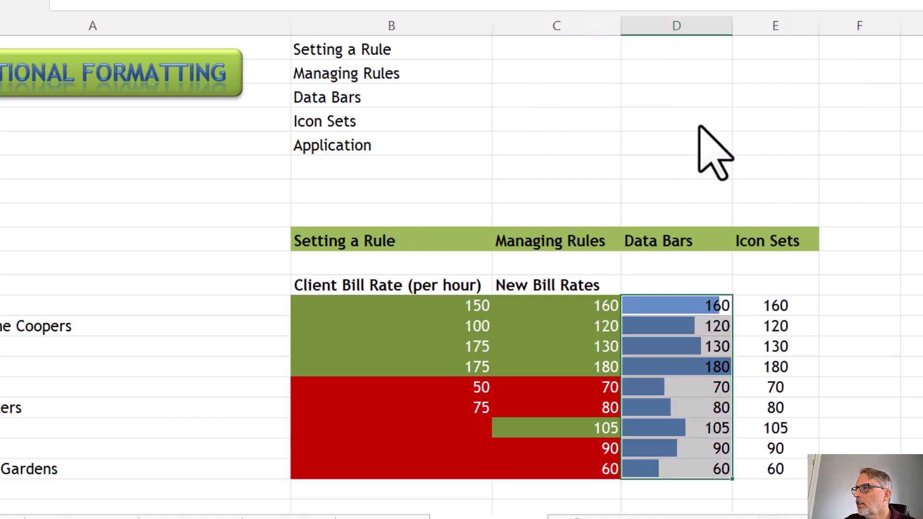
click(685, 386)
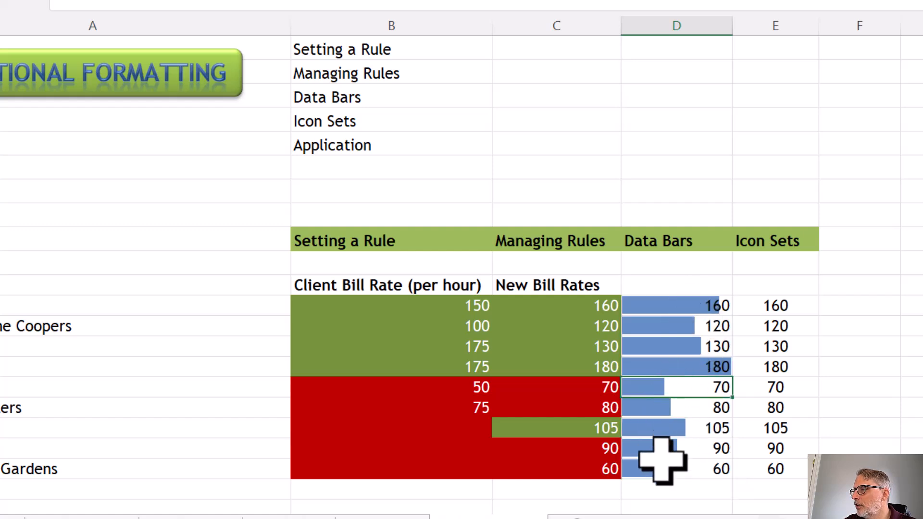
click(650, 368)
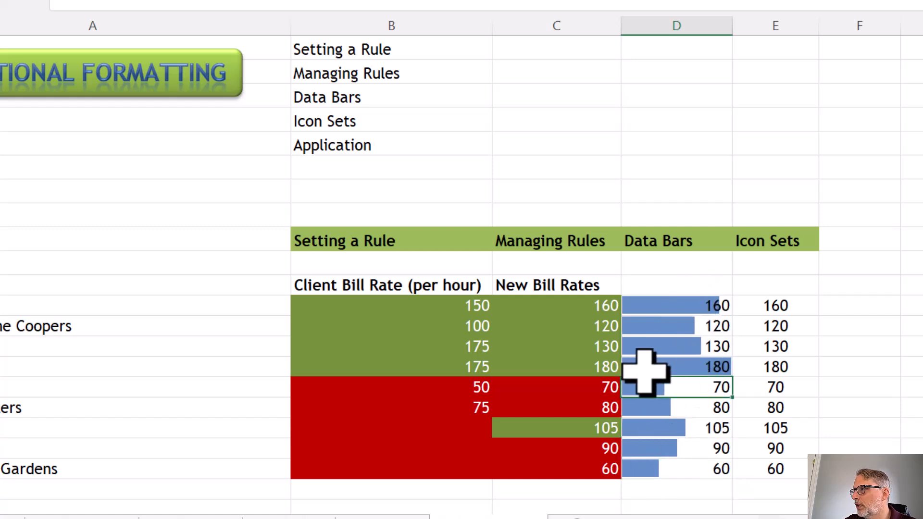
click(715, 307)
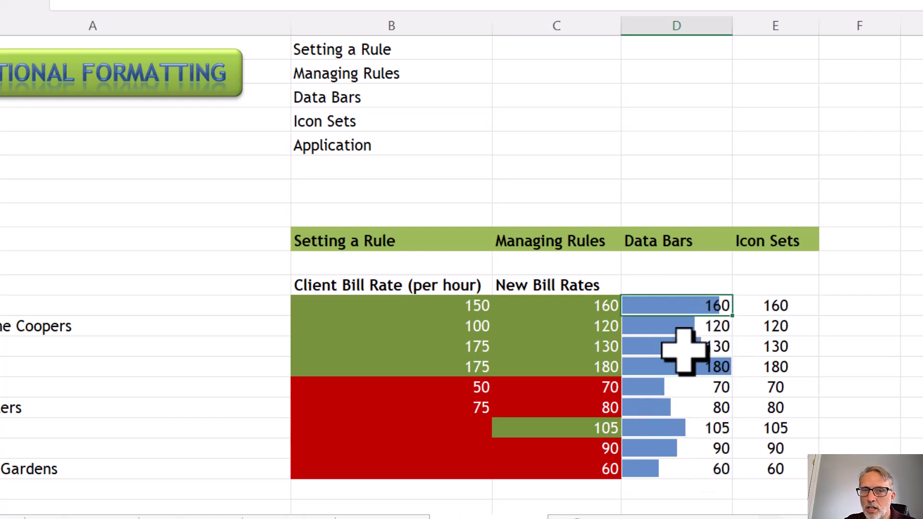
Edit the Data Bar rule on D12:D20 to show the bar only, and apply it to the sheet.
drag(680, 305, 682, 468)
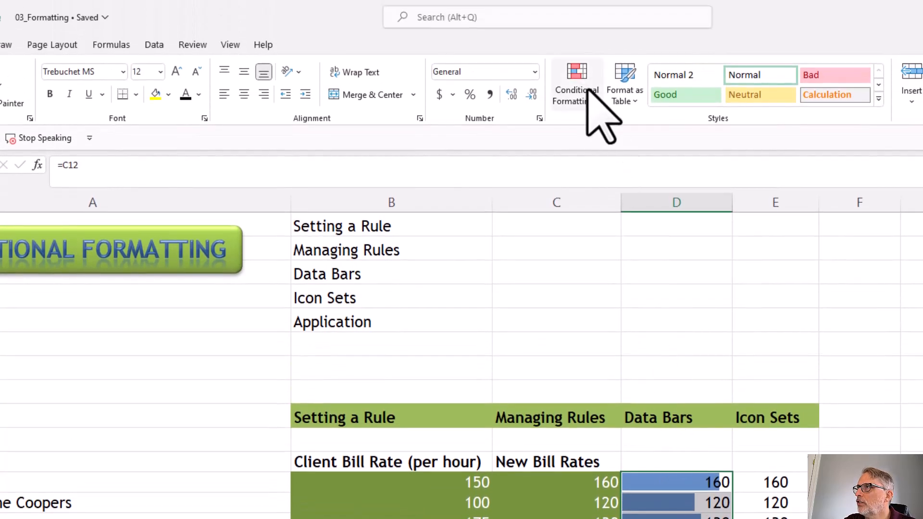
click(587, 90)
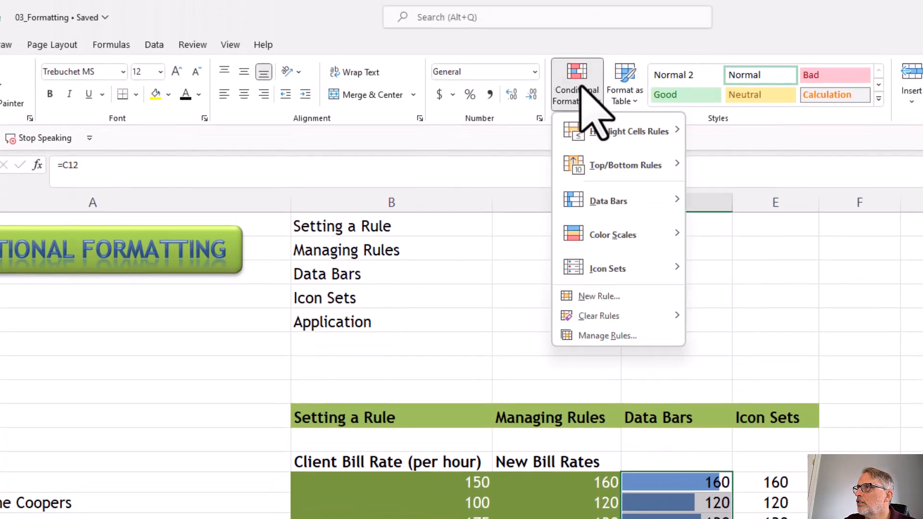
click(581, 336)
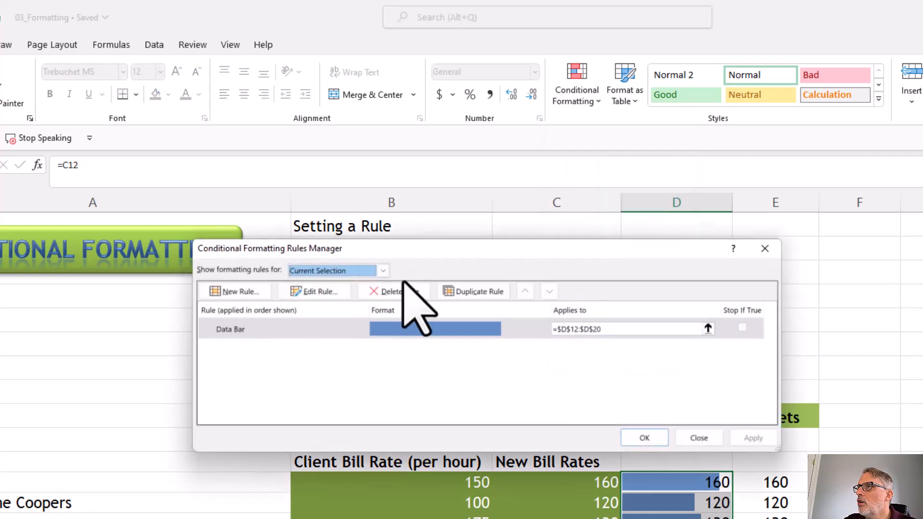
click(329, 330)
click(320, 294)
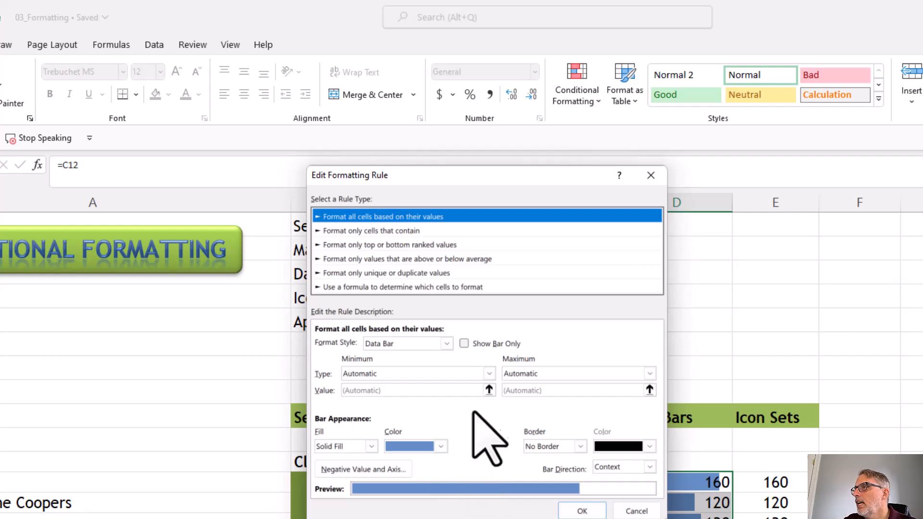
click(464, 344)
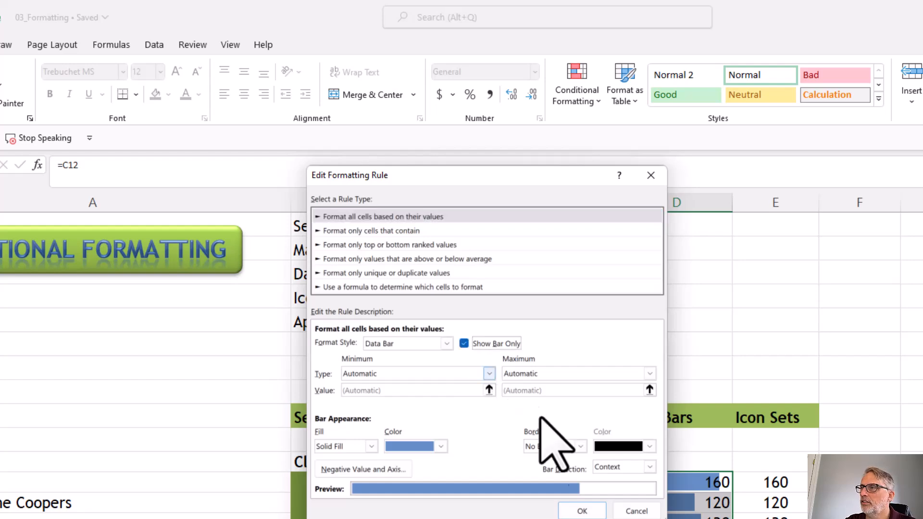
click(579, 510)
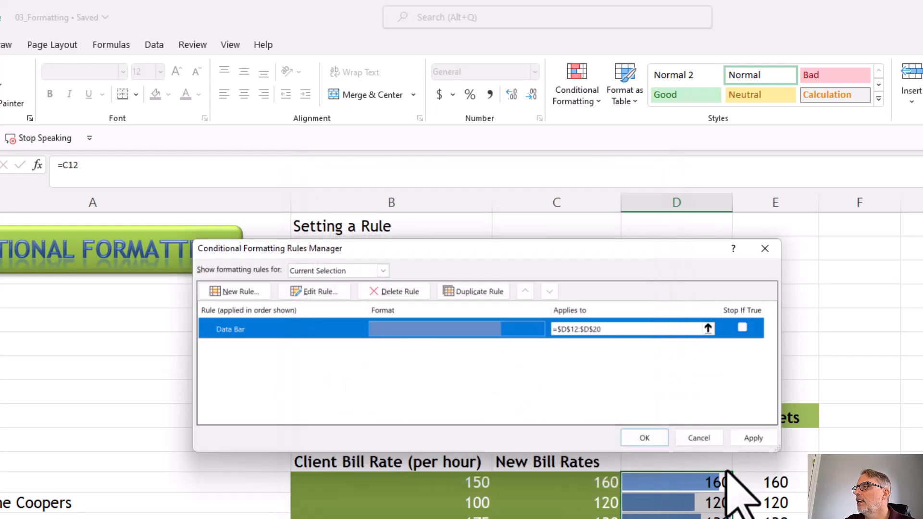
click(752, 438)
click(644, 438)
click(550, 385)
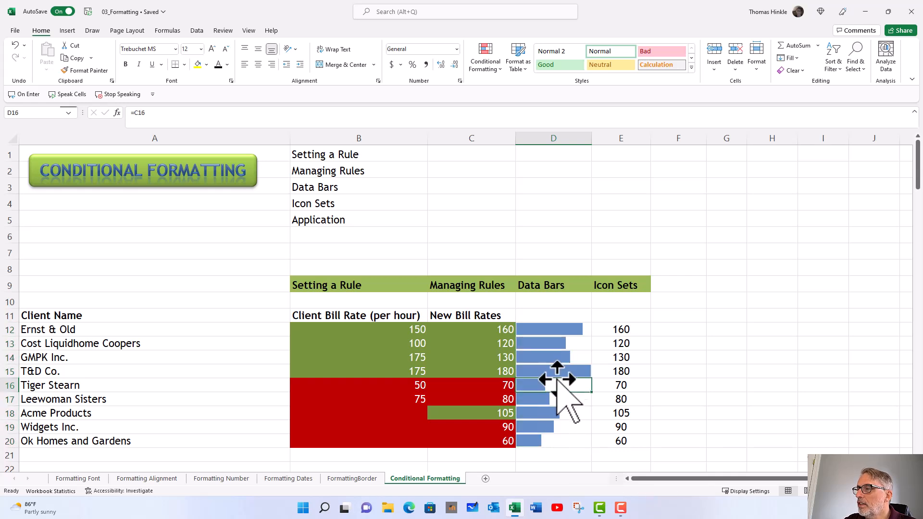
click(550, 412)
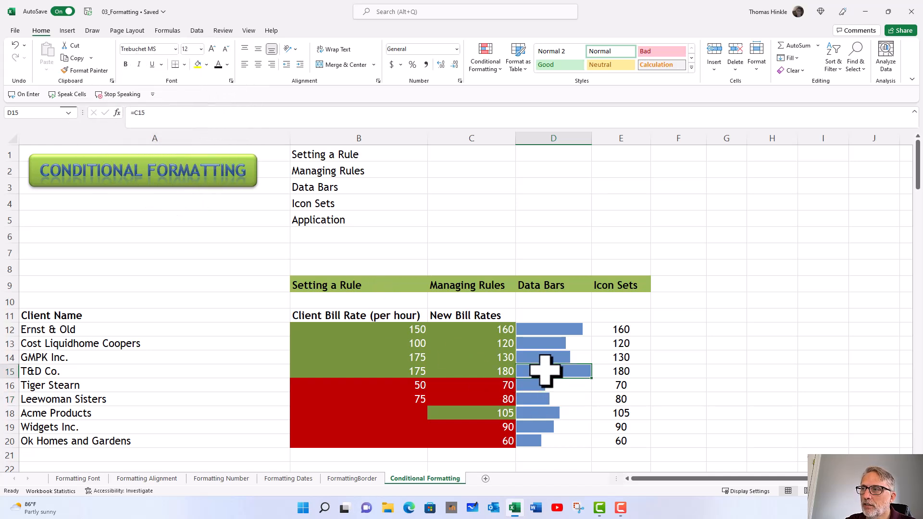
click(544, 344)
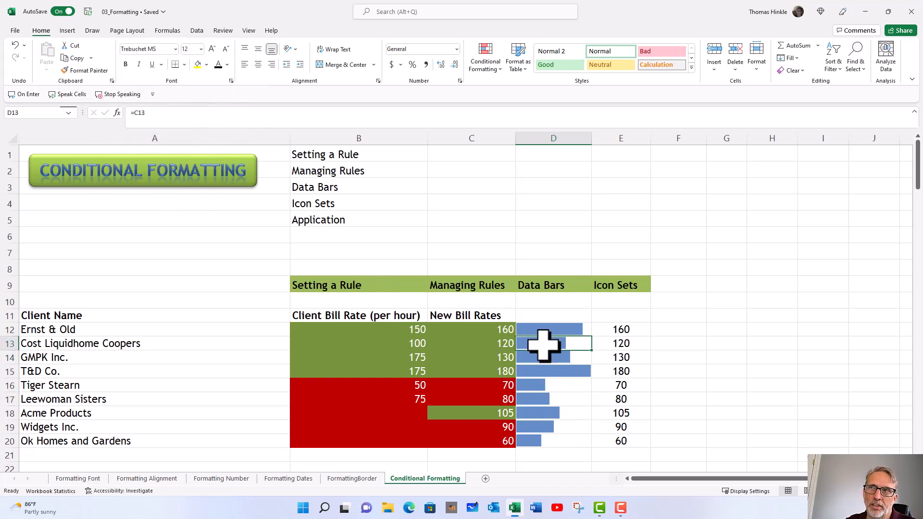
click(531, 331)
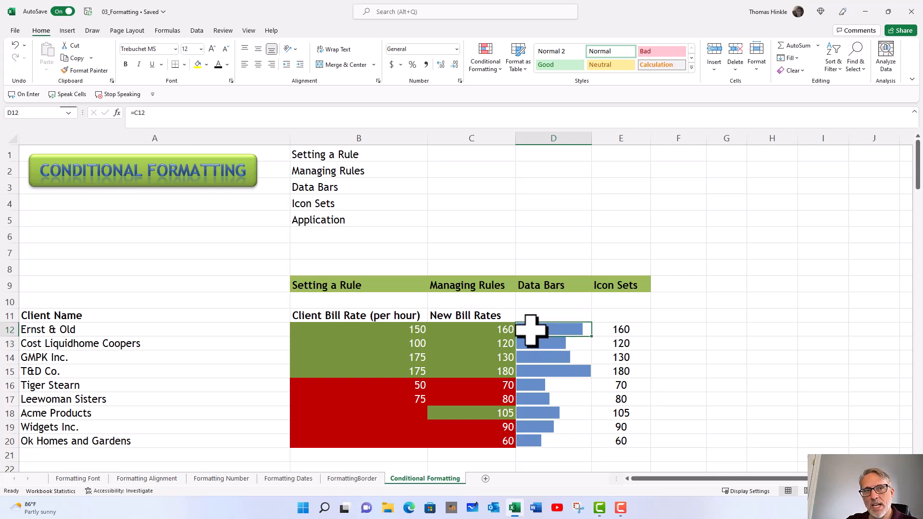
click(535, 382)
Apply the icon set of green, yellow and red circles to the values in E12:E20.
drag(608, 334, 618, 439)
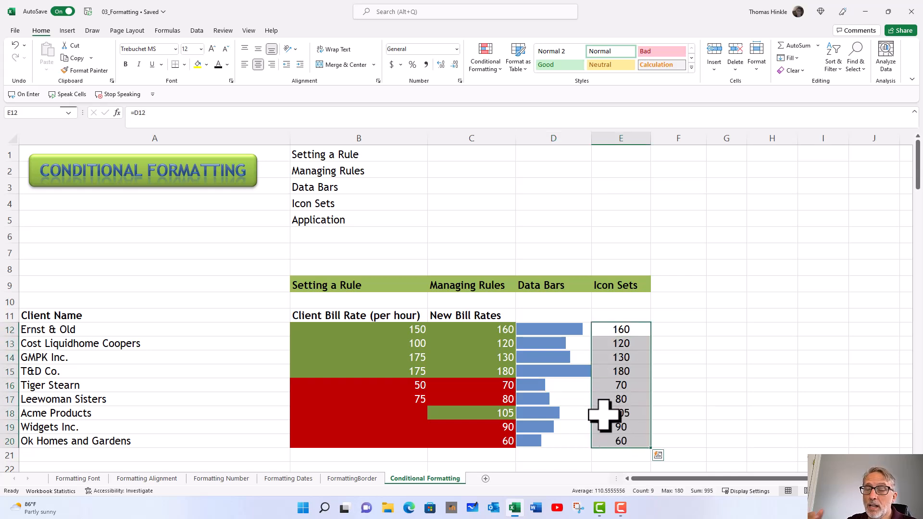
click(489, 62)
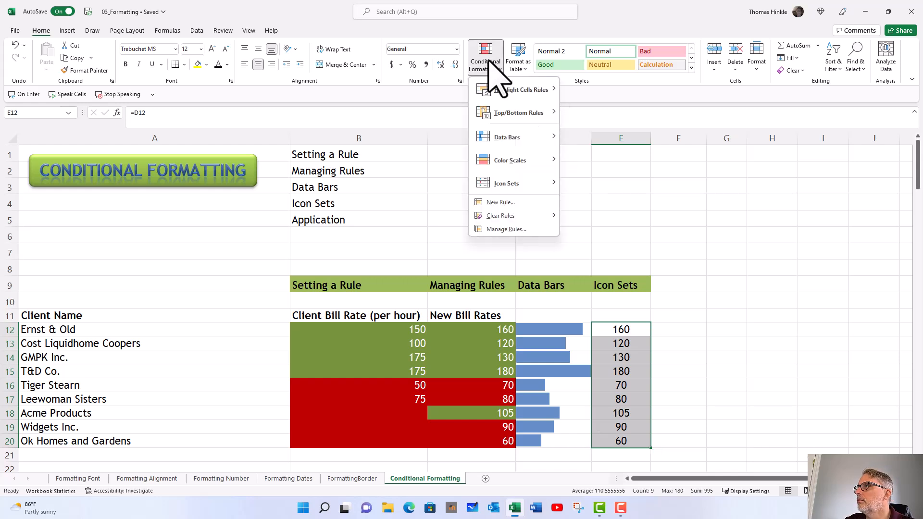
mouse_move(507, 181)
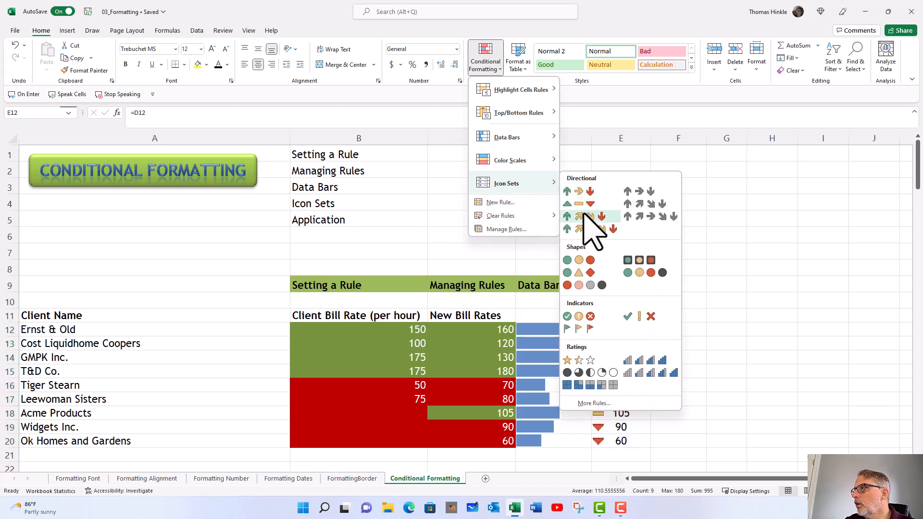
click(580, 278)
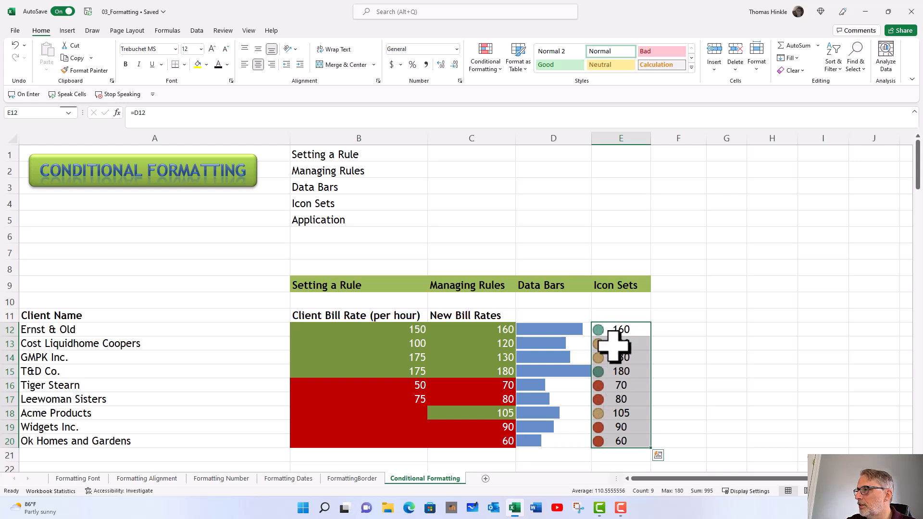
Edit the icon set rule on E12:E20 so the green circle marks values at or above 90 percent.
click(485, 63)
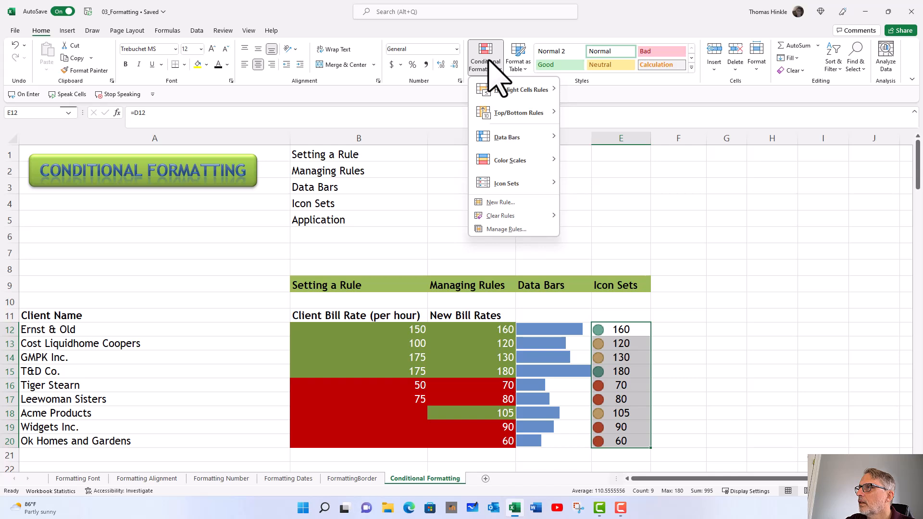
click(489, 229)
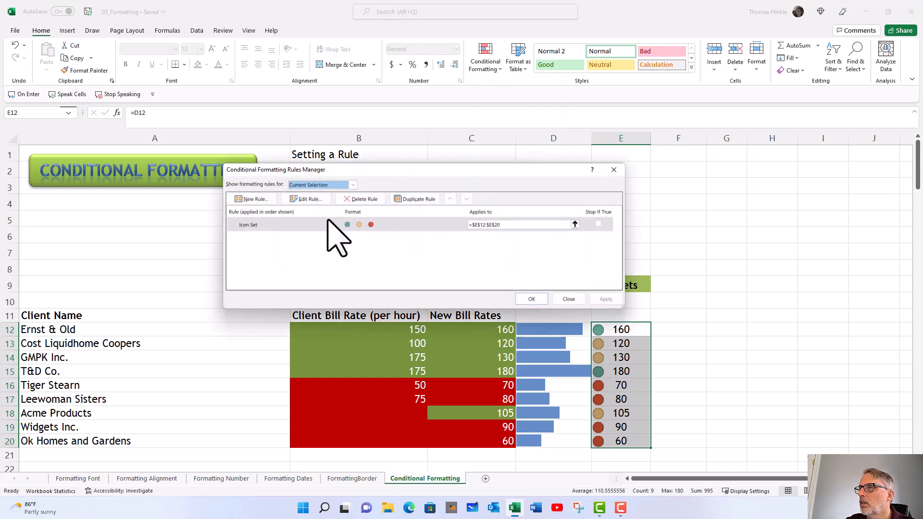
click(326, 225)
click(307, 198)
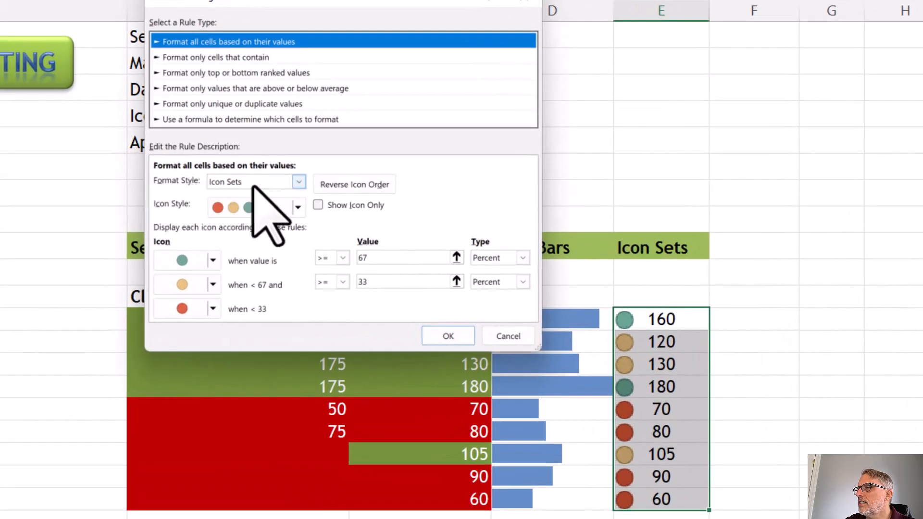
click(298, 208)
click(298, 208)
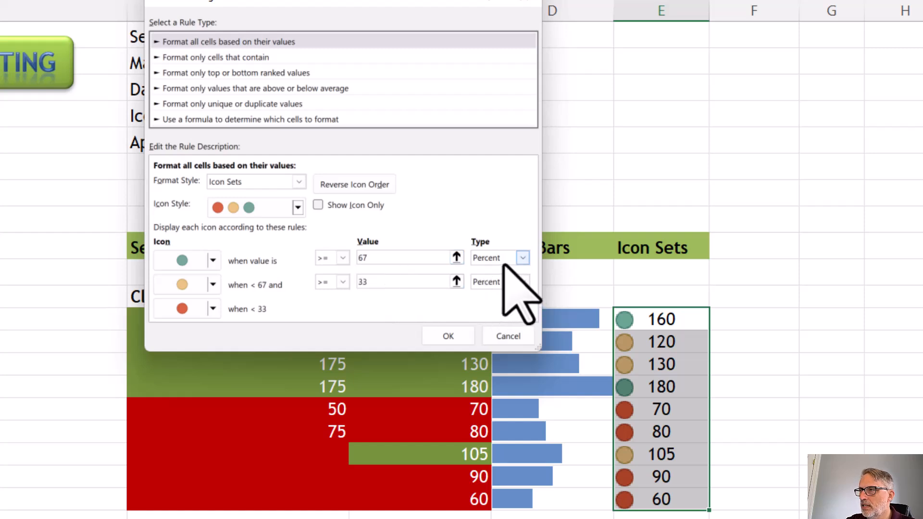
click(522, 258)
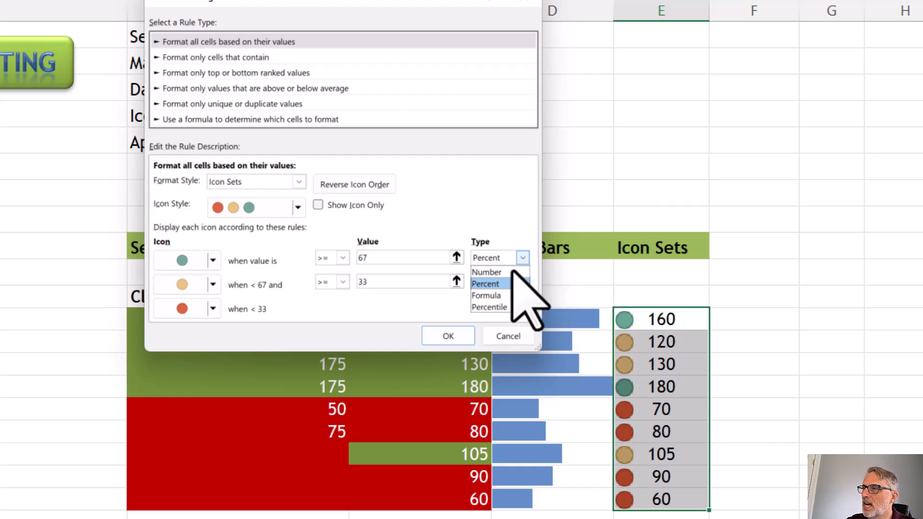
click(502, 283)
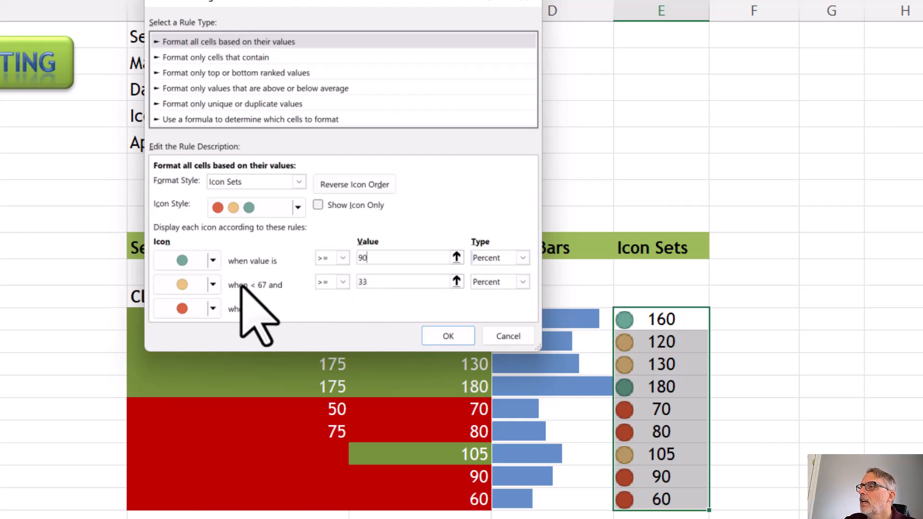
Set the yellow circle's condition to greater than 10 percent and apply the icon set rule to E12:E20.
drag(411, 287, 352, 278)
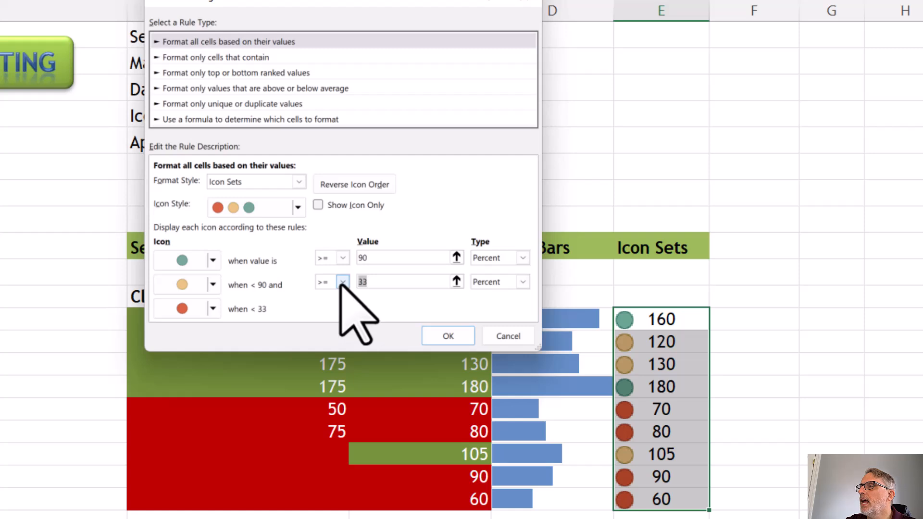
click(319, 308)
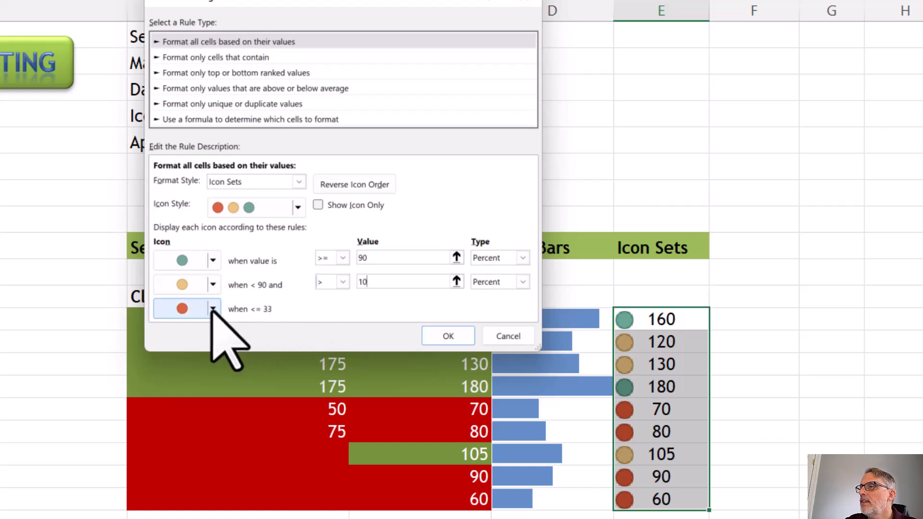
click(255, 317)
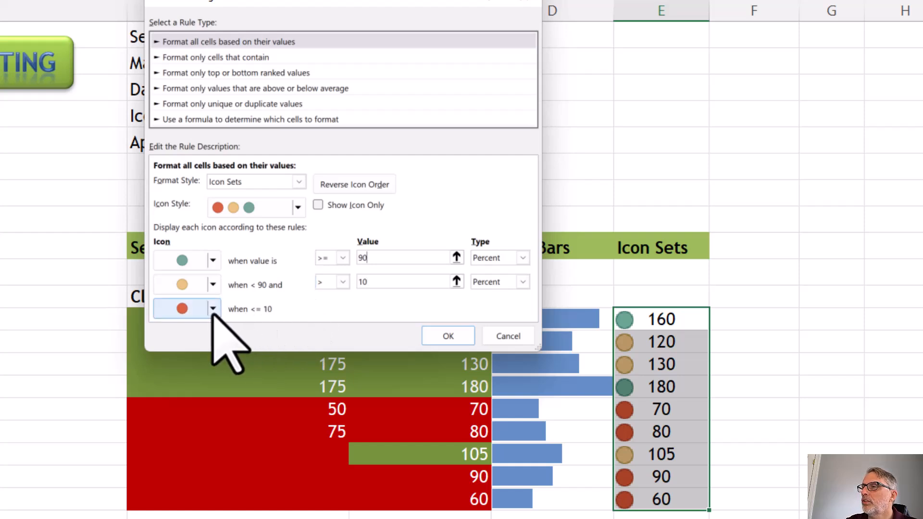
click(438, 336)
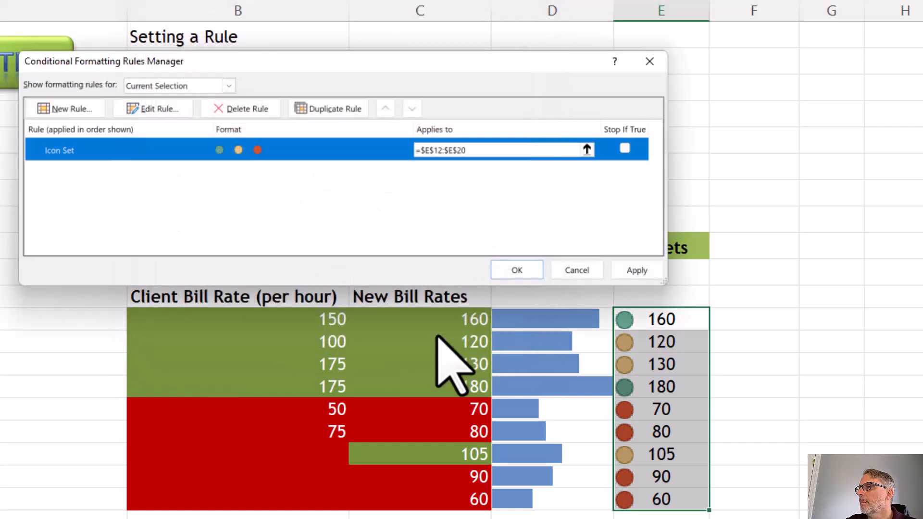
click(632, 270)
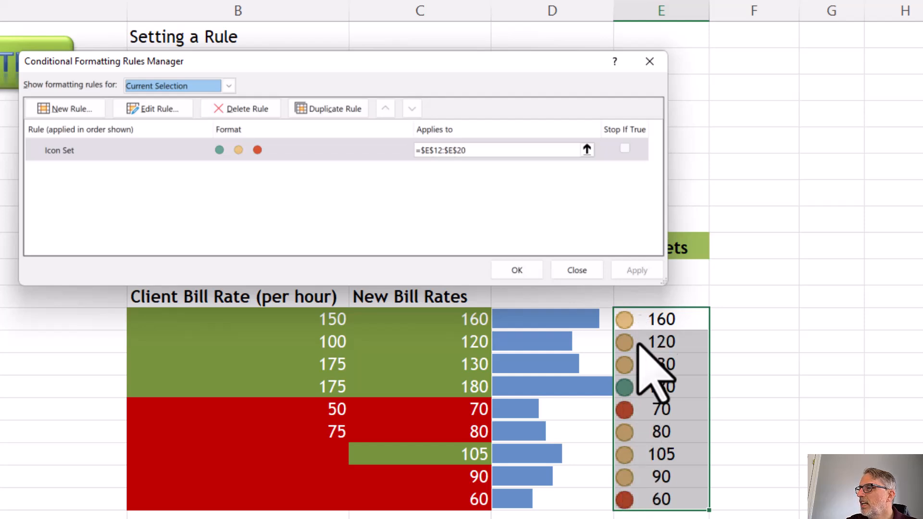
Edit the icon set rule to replace the yellow circle with No Cell Icon.
click(163, 152)
click(154, 110)
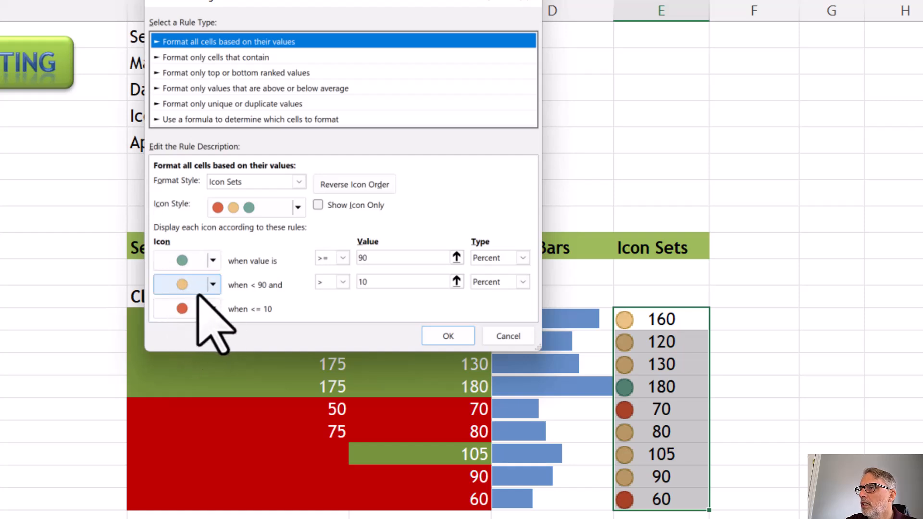
click(212, 285)
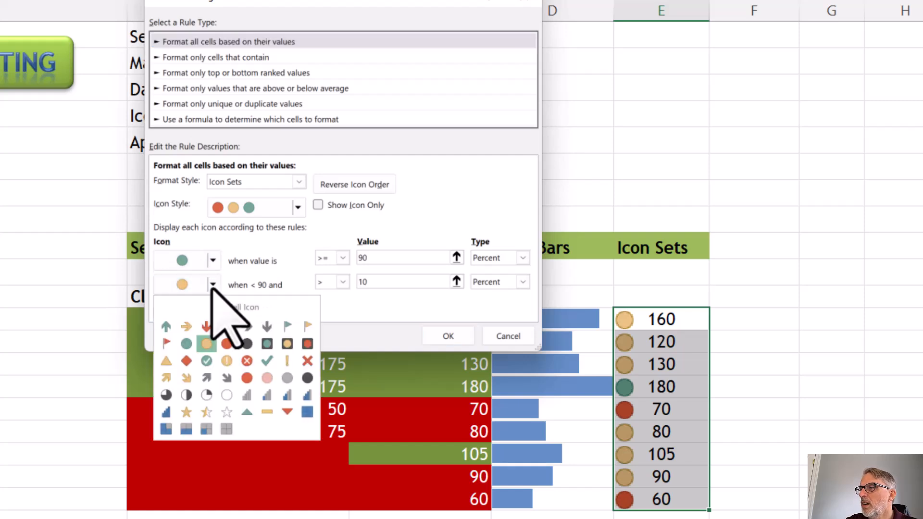
click(201, 311)
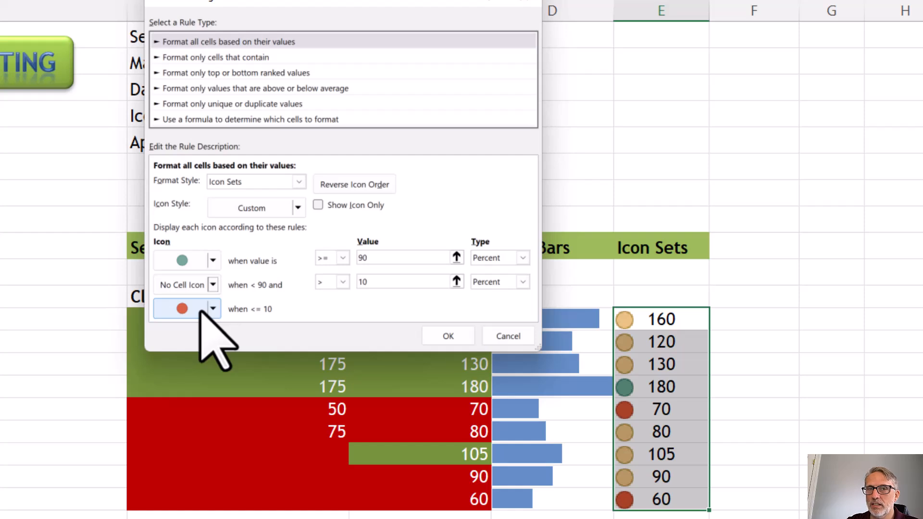
click(448, 337)
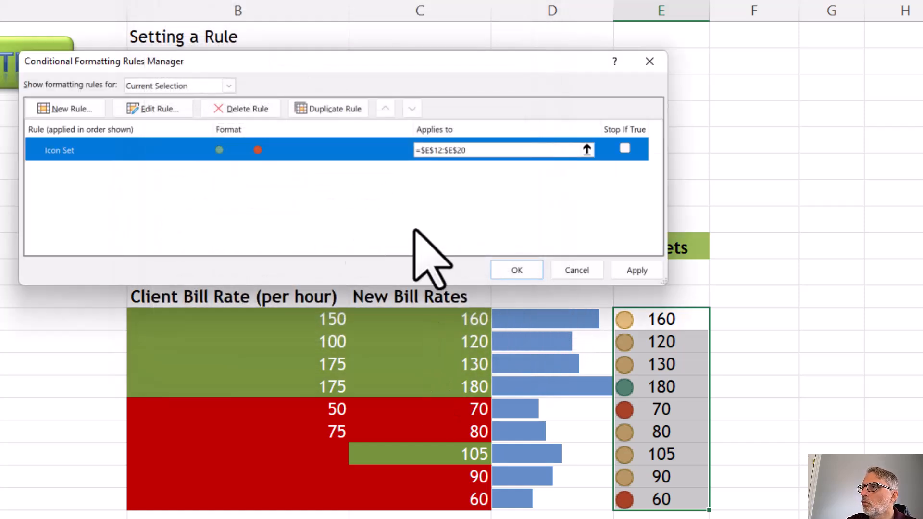
Set the icon set rule on E12:E20 to show the icon only, and apply it to the sheet.
click(162, 109)
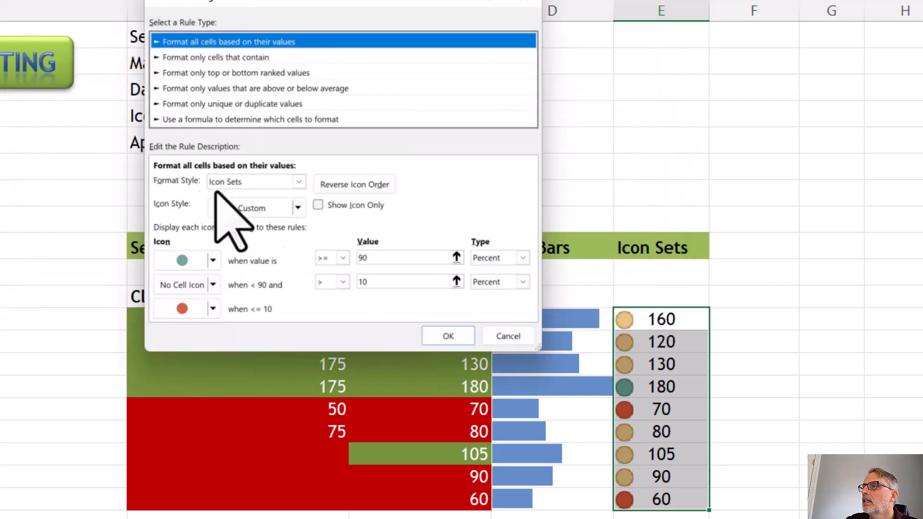
click(334, 206)
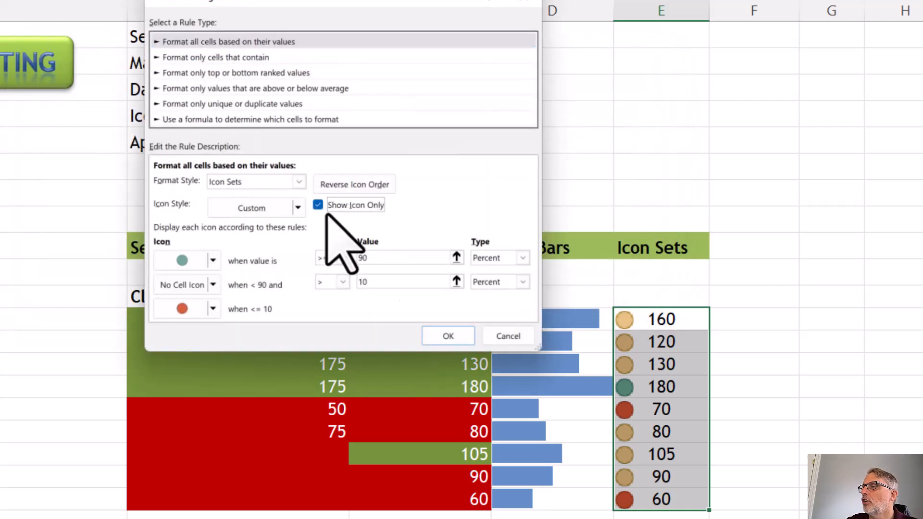
click(449, 336)
click(633, 269)
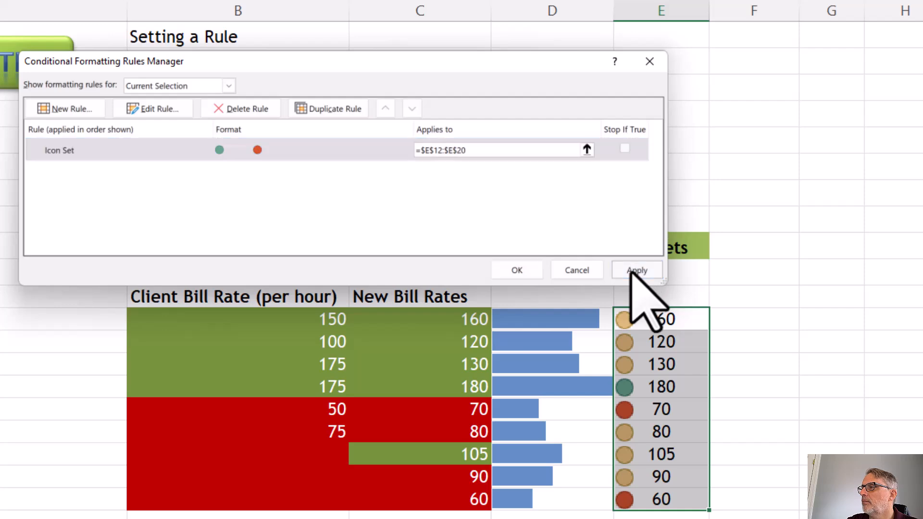
drag(500, 72, 332, 43)
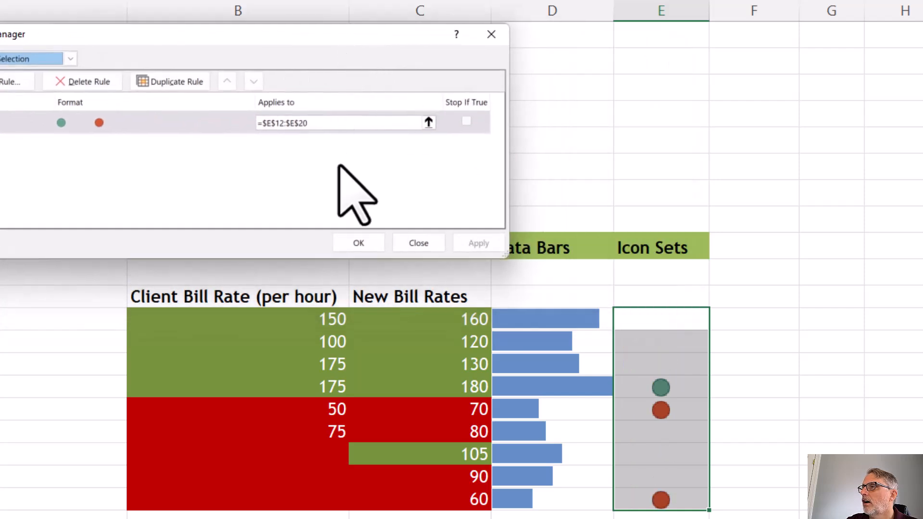
click(348, 243)
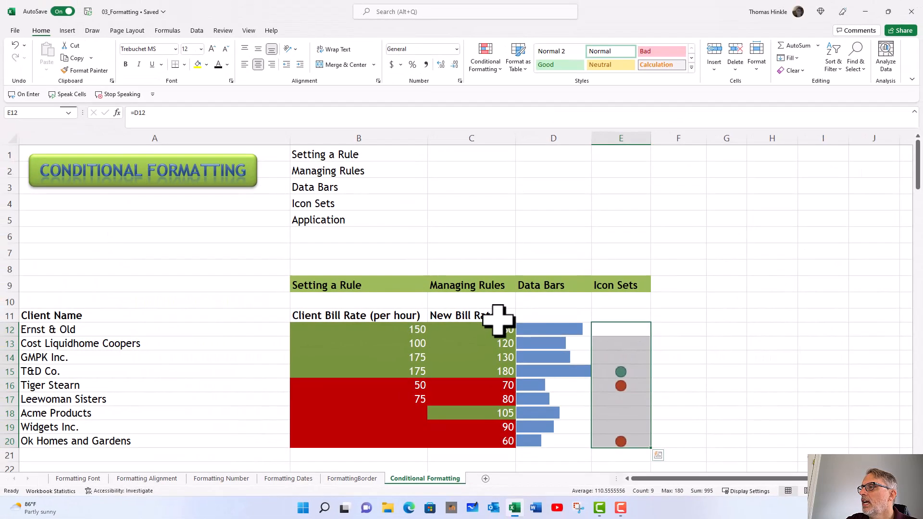
Inspect the cells with and without icons in the Icon Sets column.
click(627, 343)
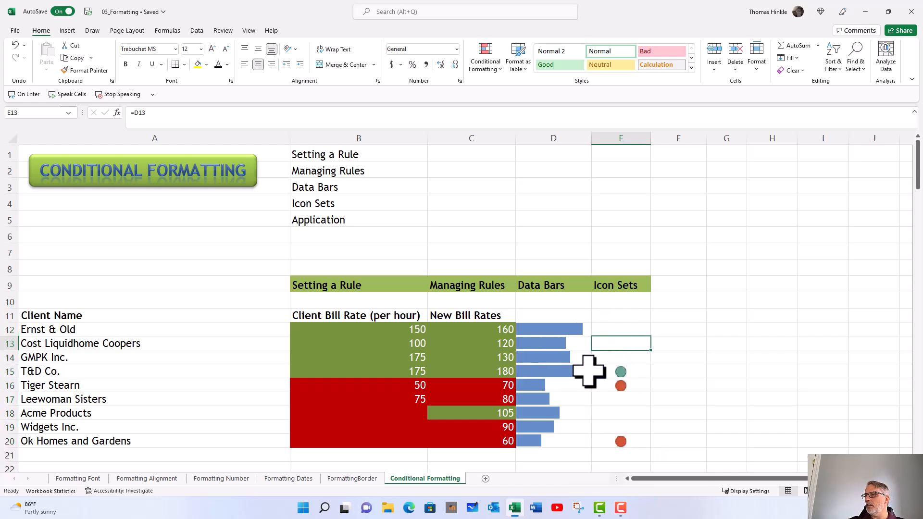
click(641, 372)
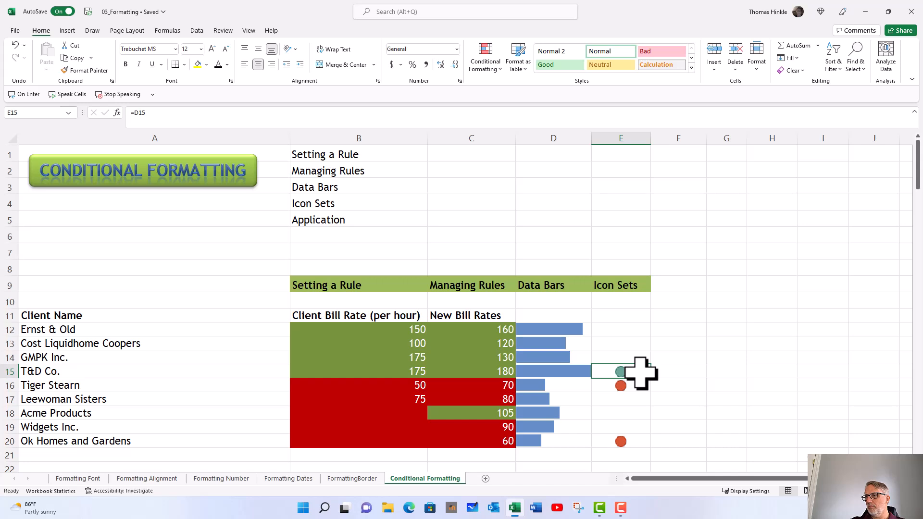
click(624, 385)
click(630, 426)
click(630, 441)
click(624, 385)
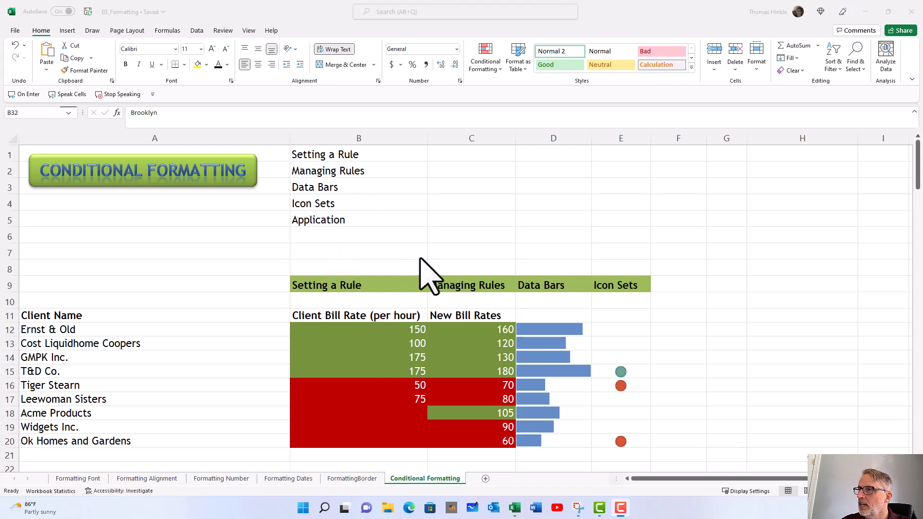
Review the Application table's color-coded locations, revenue indicators and revenue data bars.
scroll(438, 264, down, 3)
scroll(440, 269, down, 3)
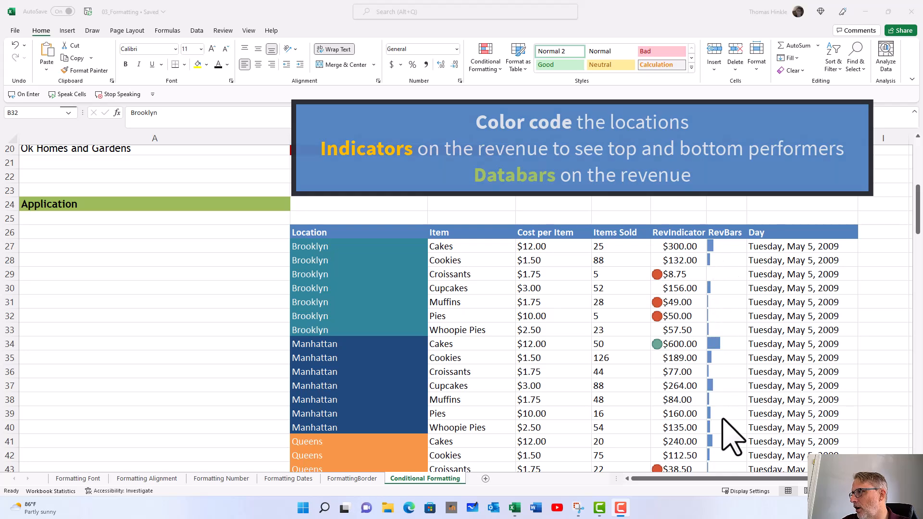
scroll(732, 437, down, 8)
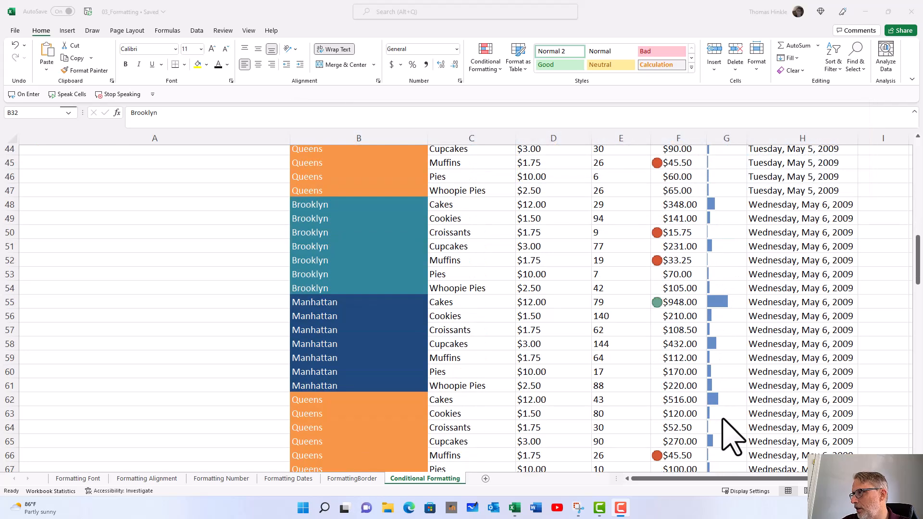
scroll(731, 398, down, 8)
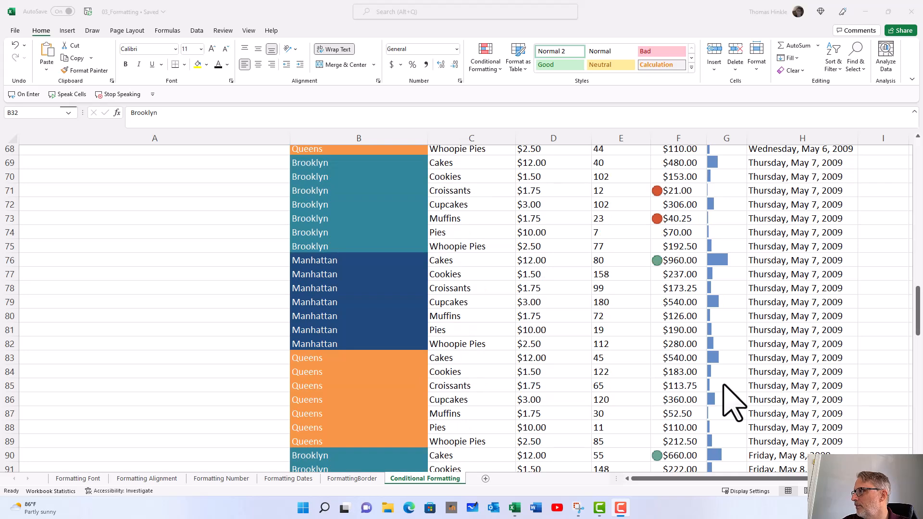
scroll(724, 386, up, 19)
scroll(731, 402, down, 4)
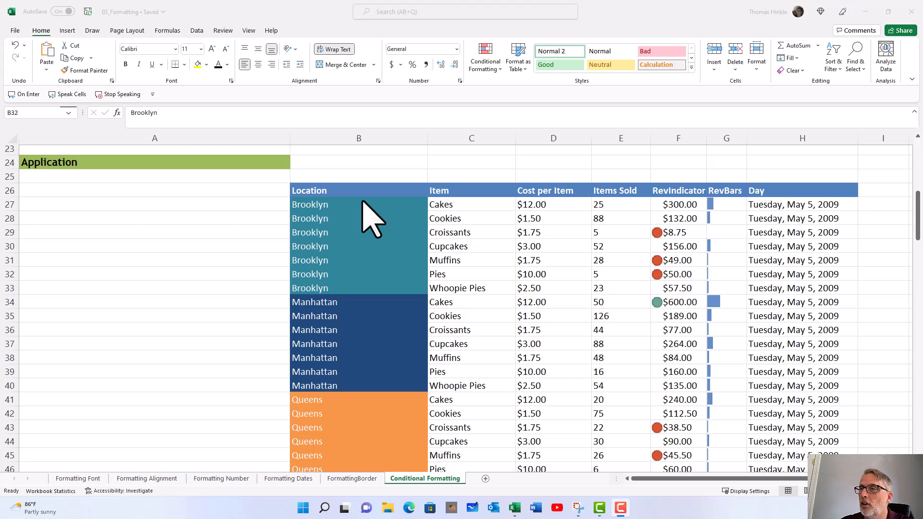
Clear the conditional formatting rules from the whole Application table, leaving the rest of the sheet's rules in place.
click(375, 228)
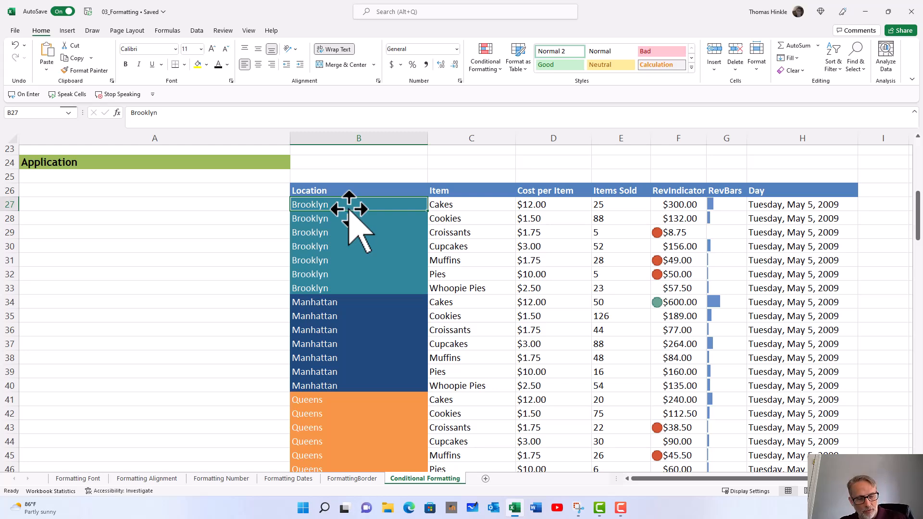
key(ctrl+a)
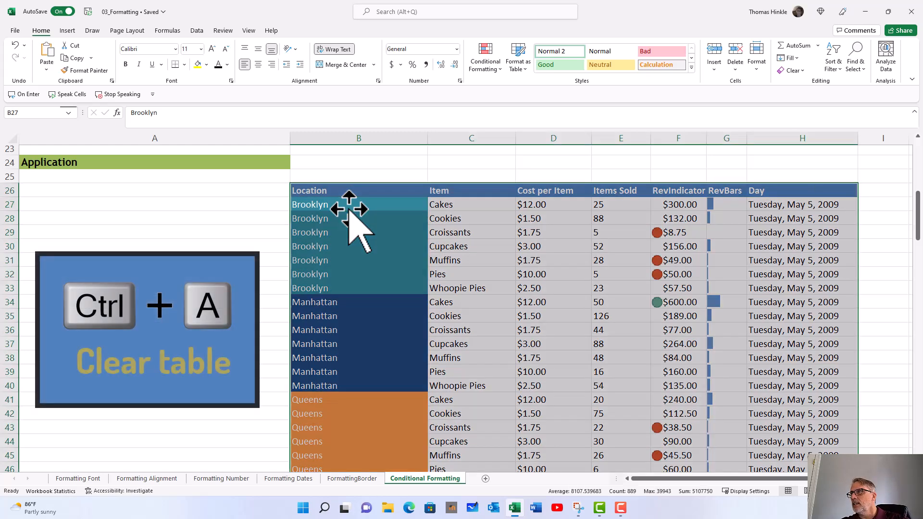
click(487, 60)
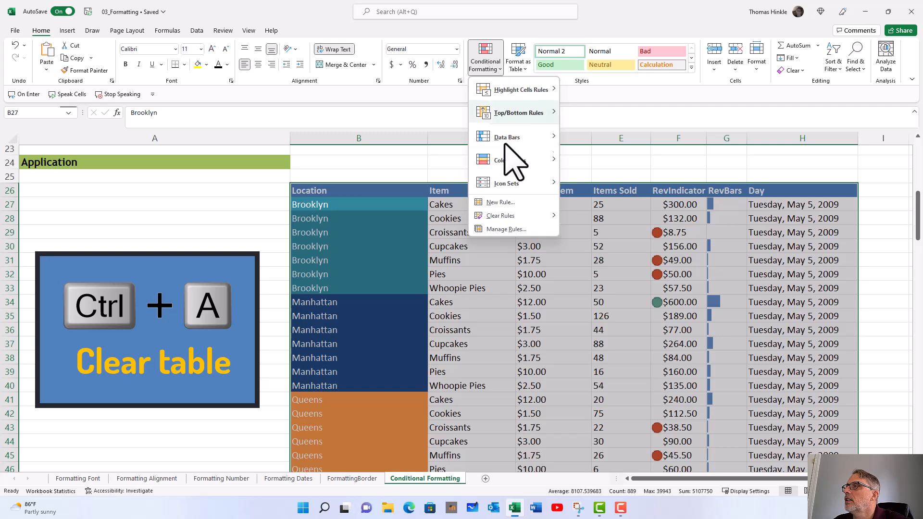
mouse_move(509, 215)
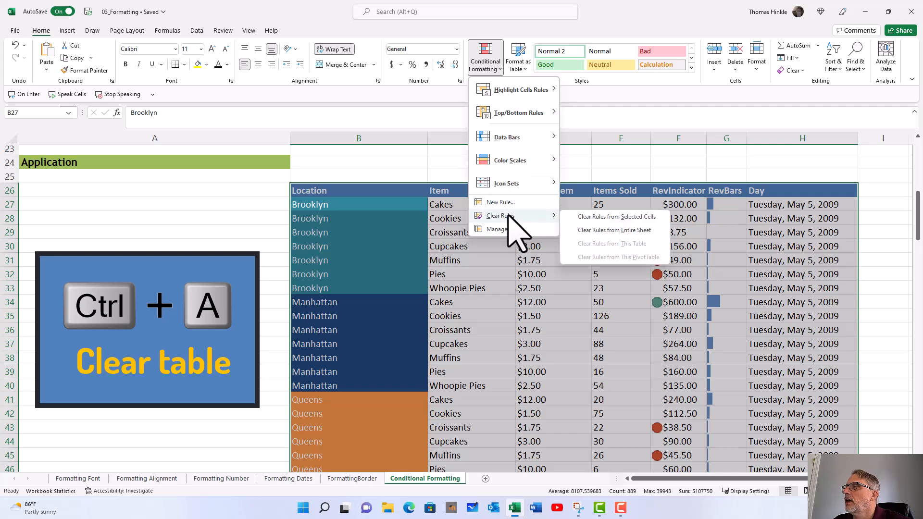
click(611, 217)
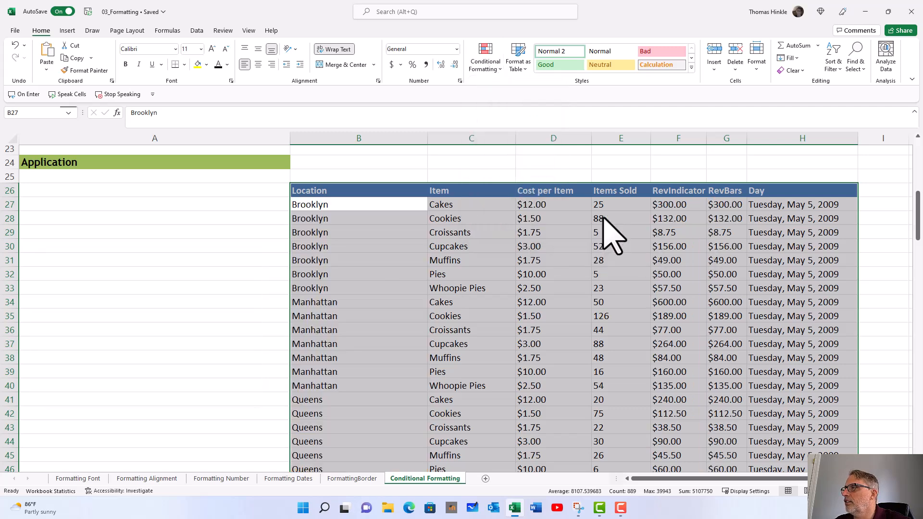
Add a Text that Contains rule to the whole Location column, formatting "Brooklyn" with Light Red Fill with Dark Red Text.
click(340, 204)
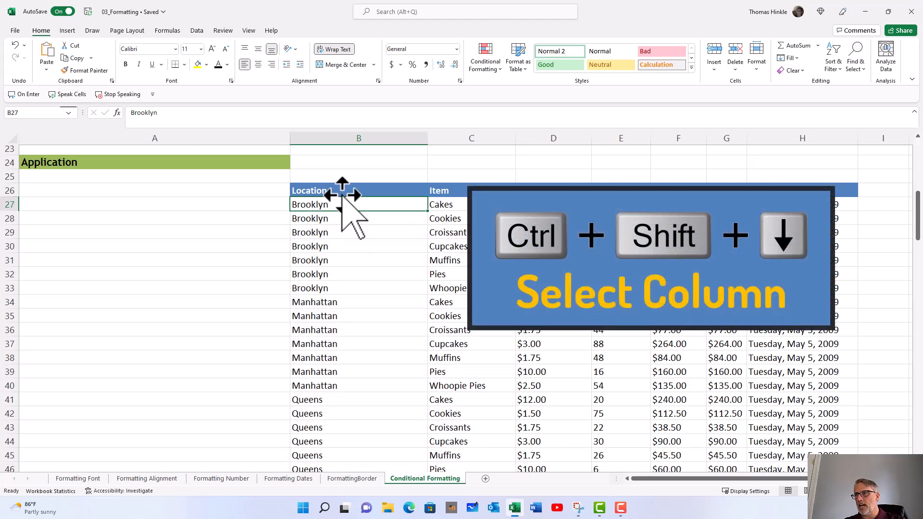
key(ctrl+shift+Down)
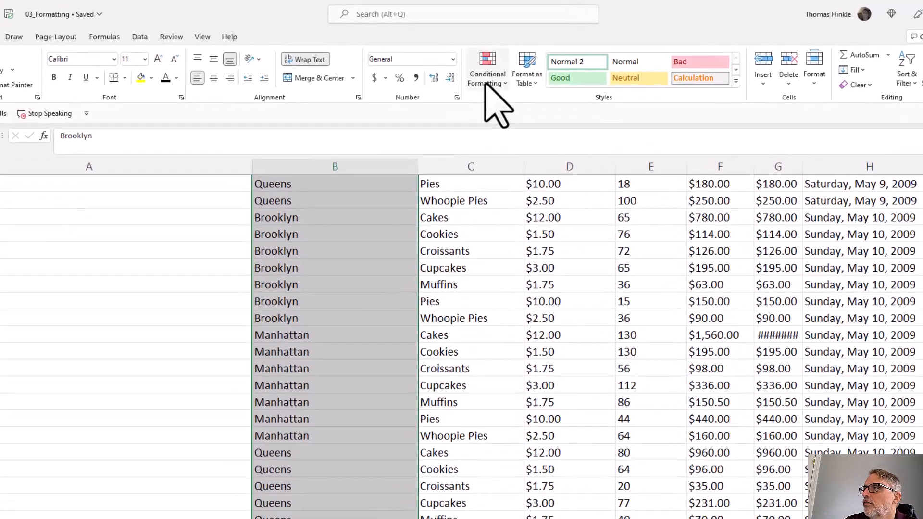
click(486, 62)
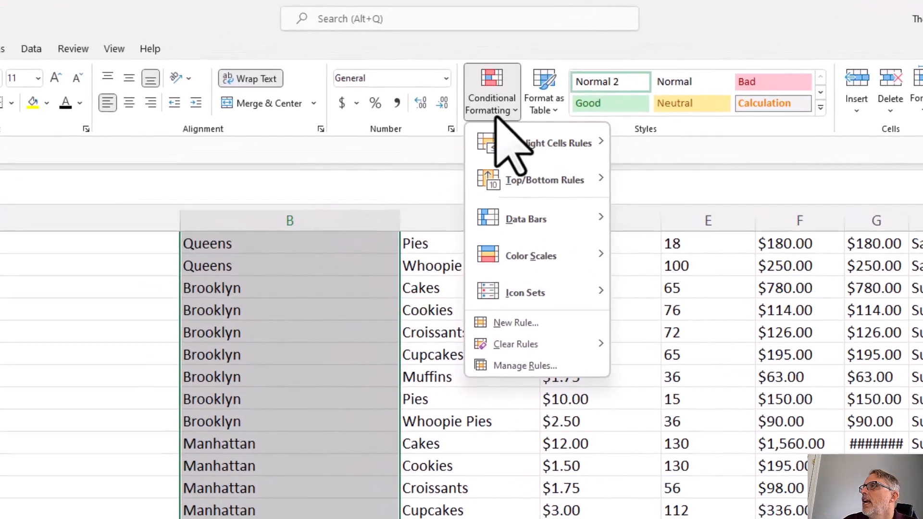
mouse_move(509, 137)
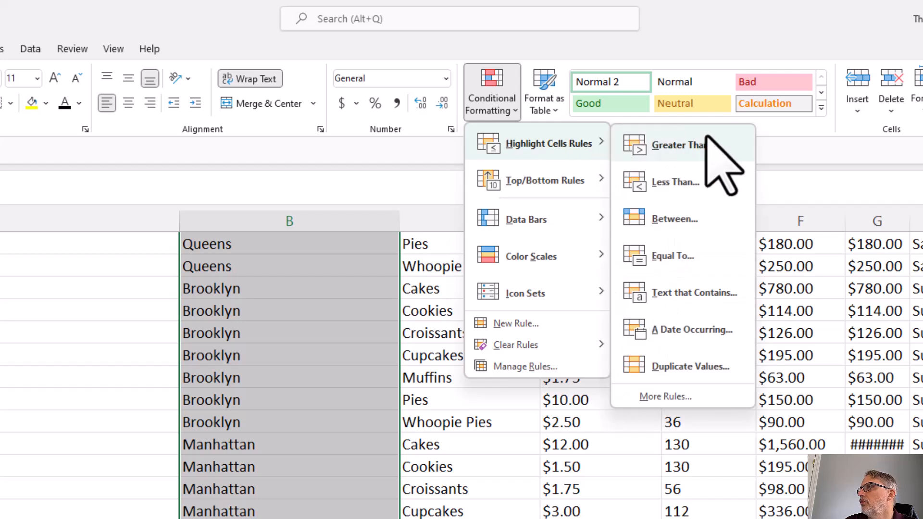
click(690, 293)
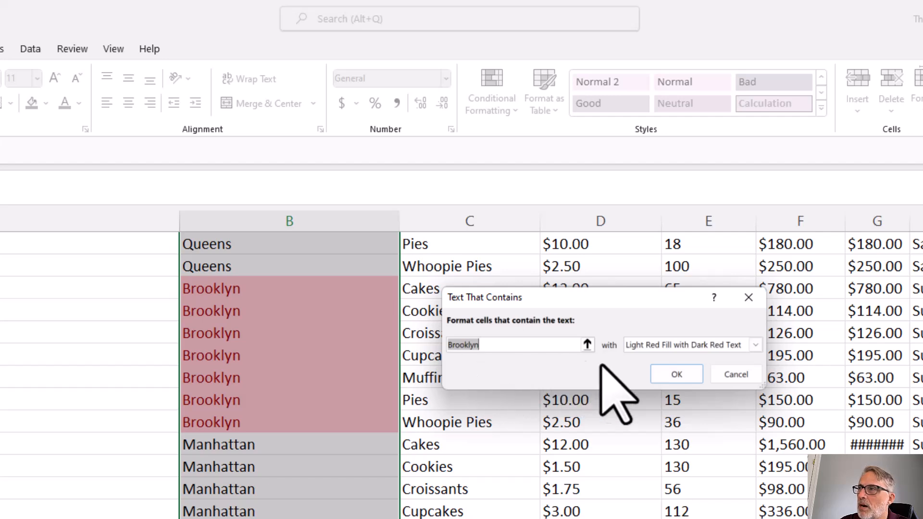
click(675, 374)
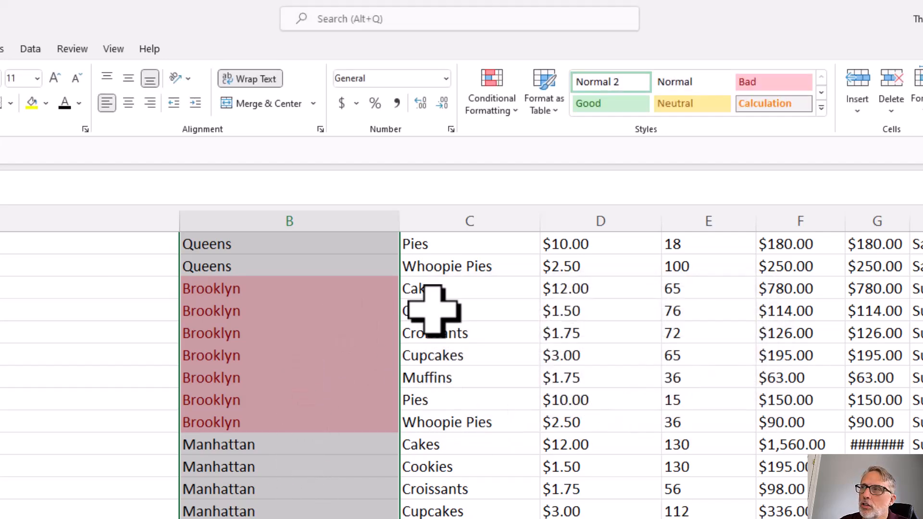
Add a second Text that Contains rule for "Manhattan" in the Location column, with a custom dark blue fill and white font.
click(487, 106)
mouse_move(538, 143)
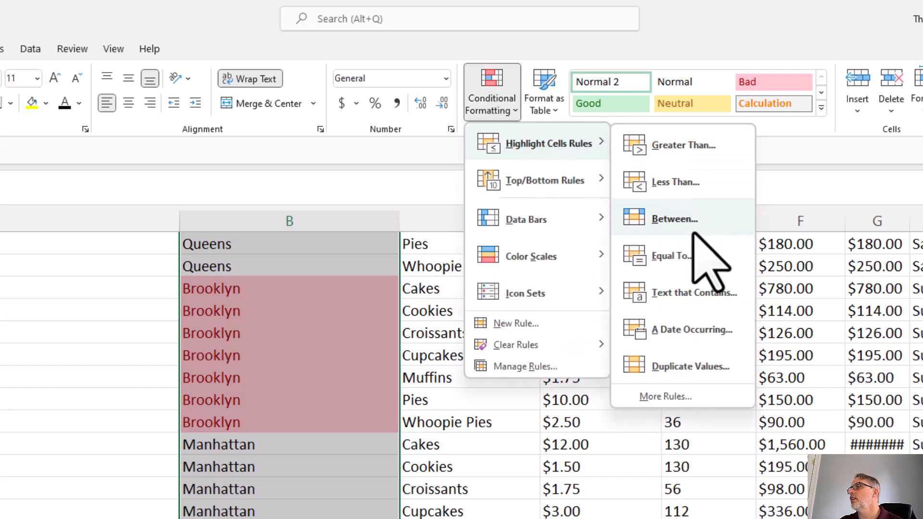
click(688, 288)
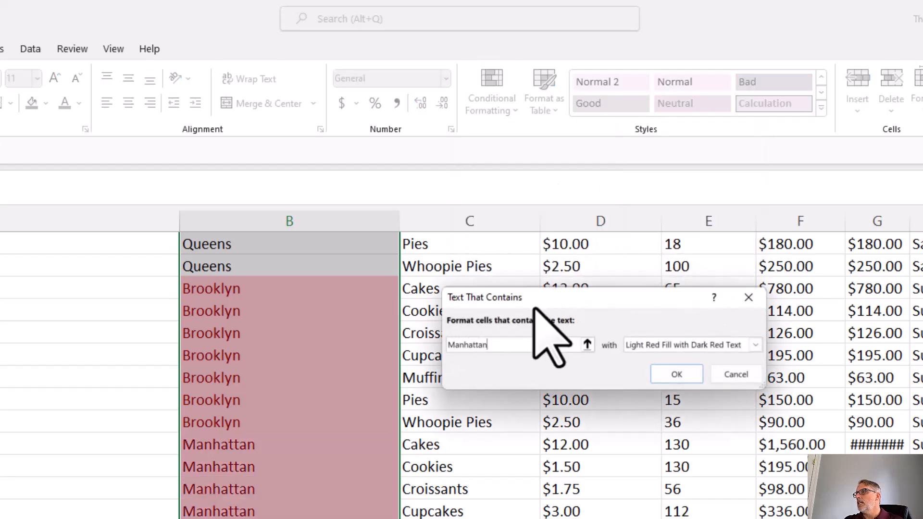
click(756, 344)
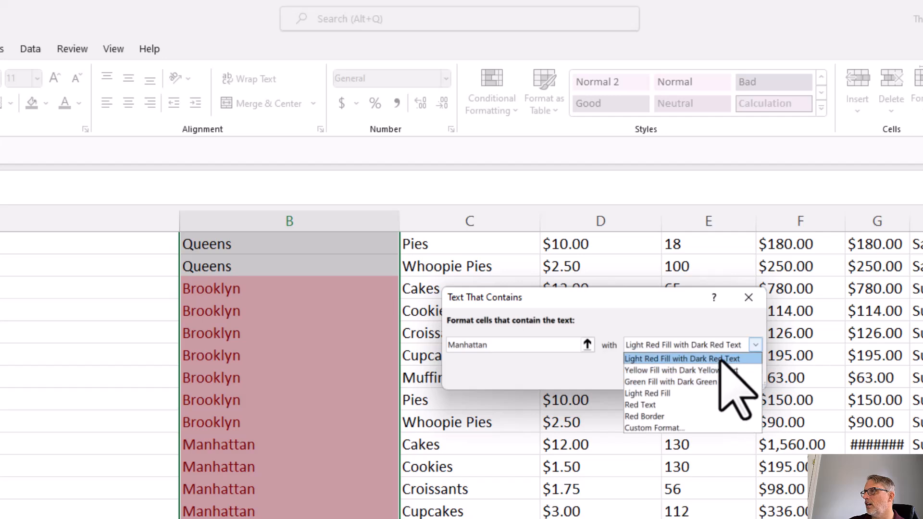
click(677, 429)
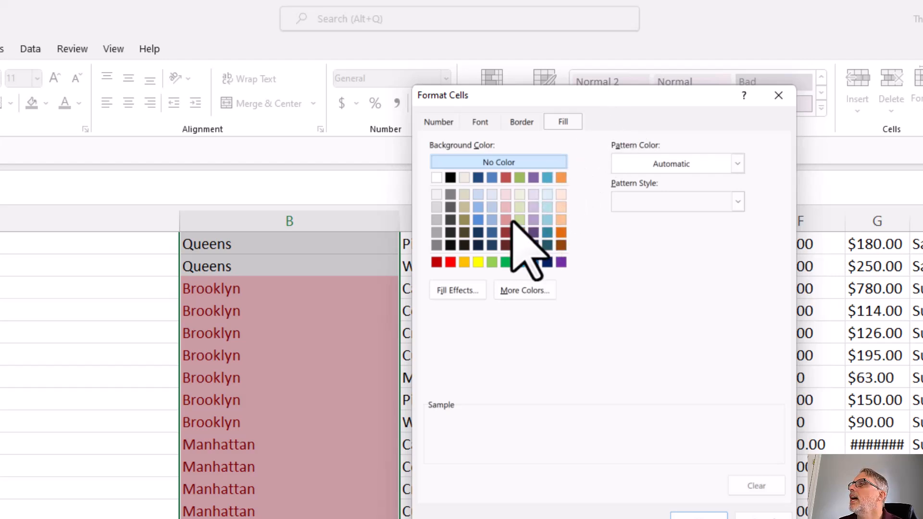
click(478, 177)
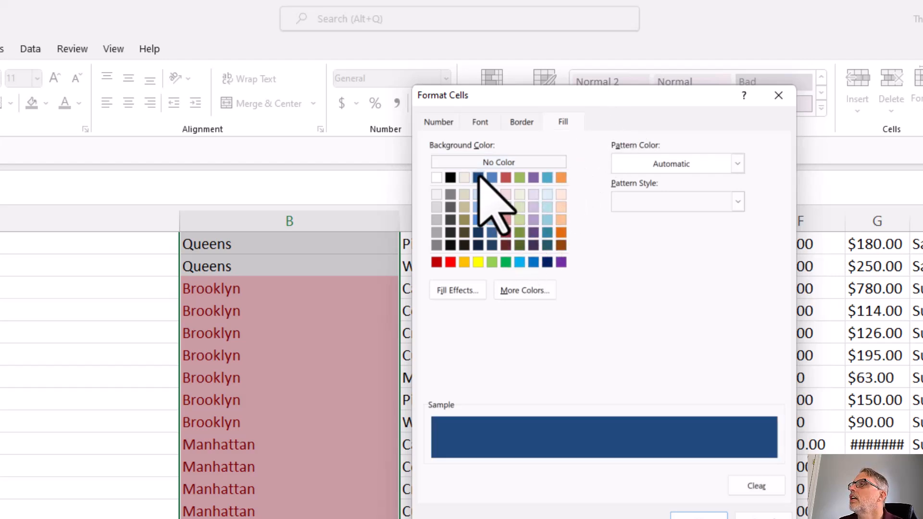
click(480, 123)
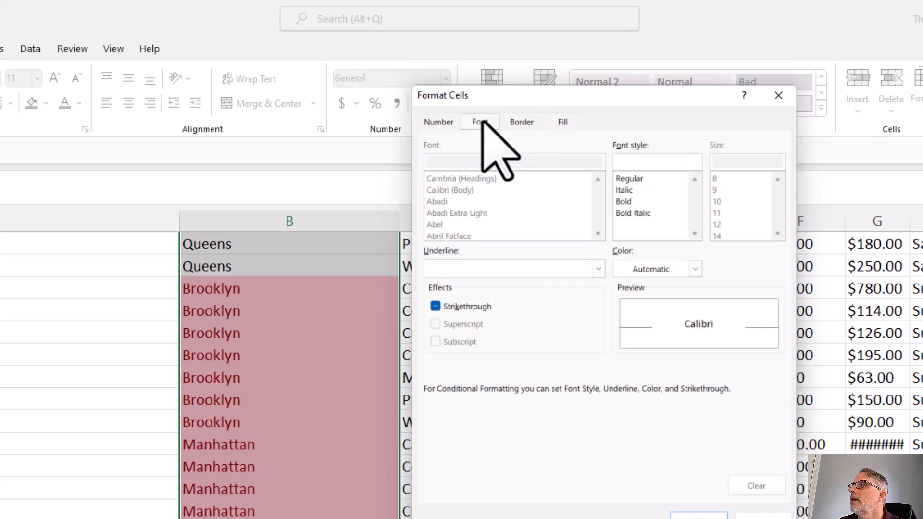
click(695, 269)
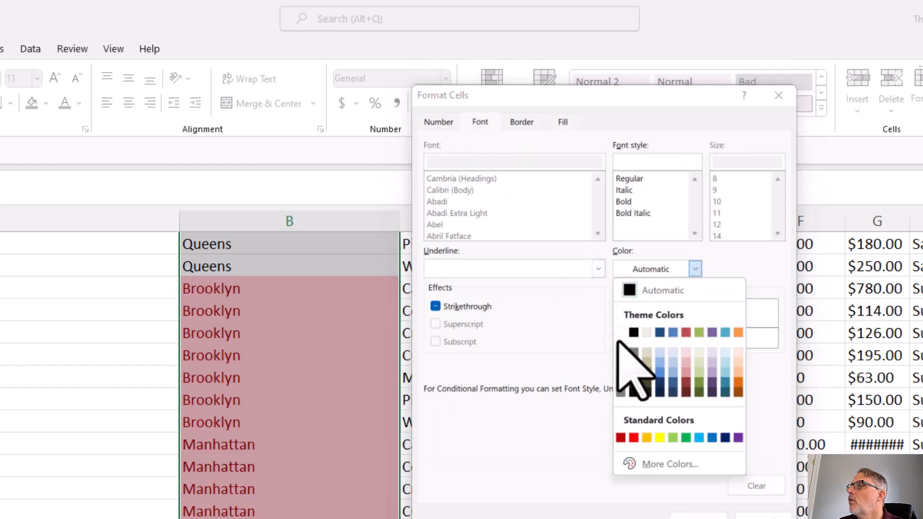
click(619, 336)
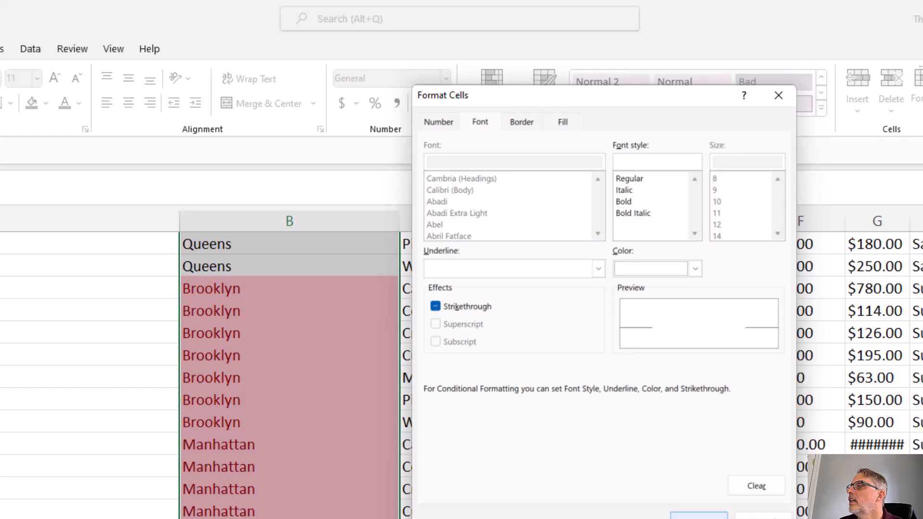
click(699, 517)
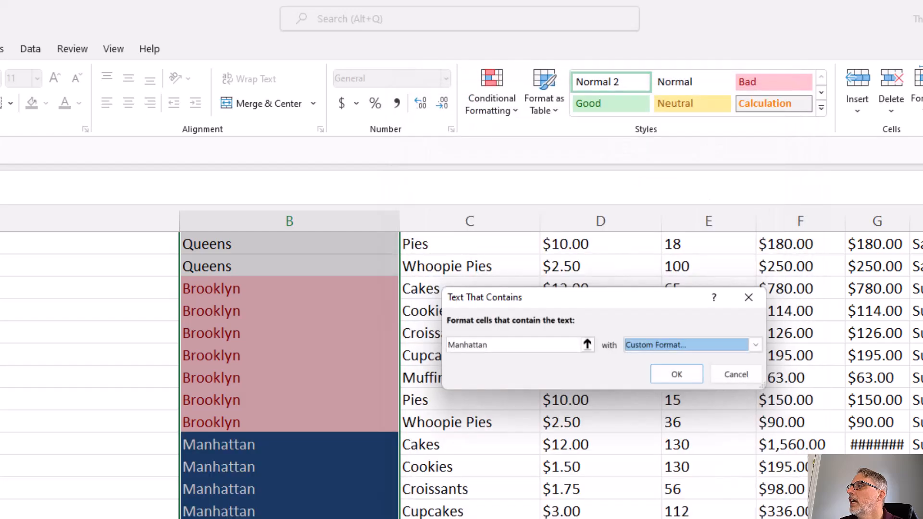
click(678, 375)
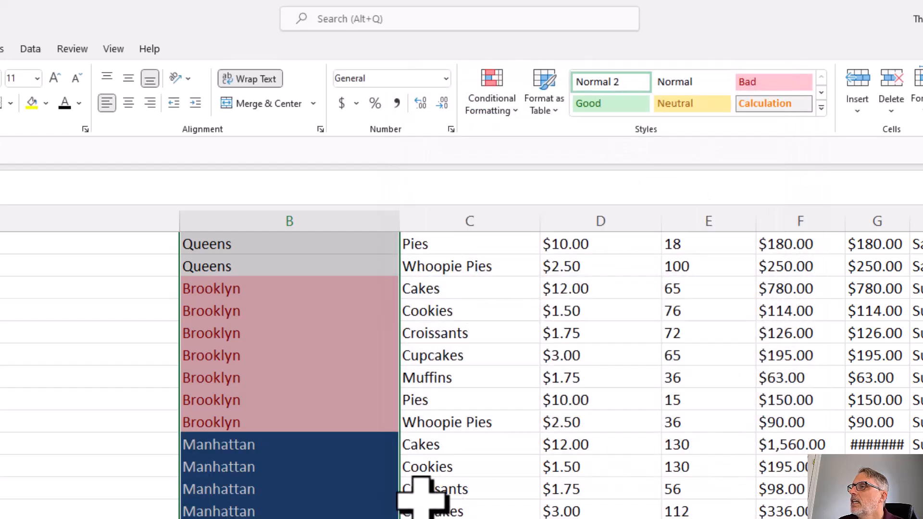
Review the Brooklyn, Manhattan and Queens cells throughout the Location column.
click(320, 488)
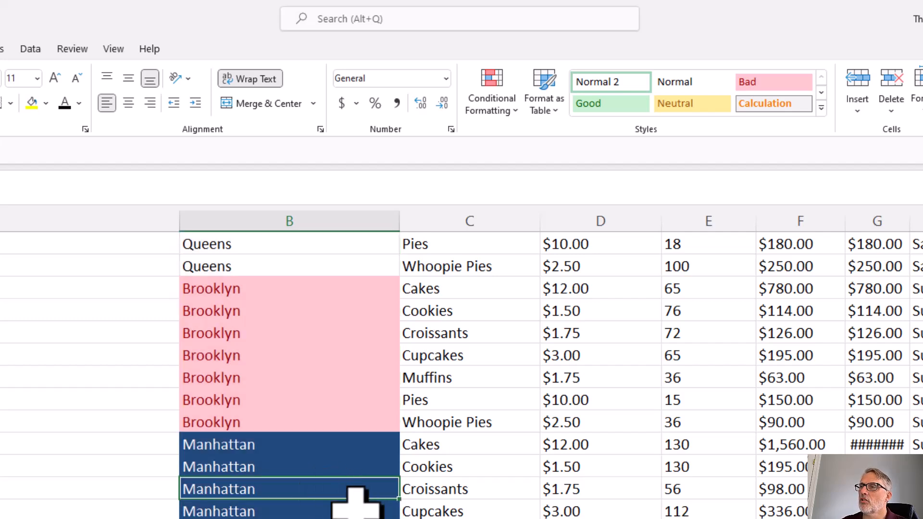
click(247, 334)
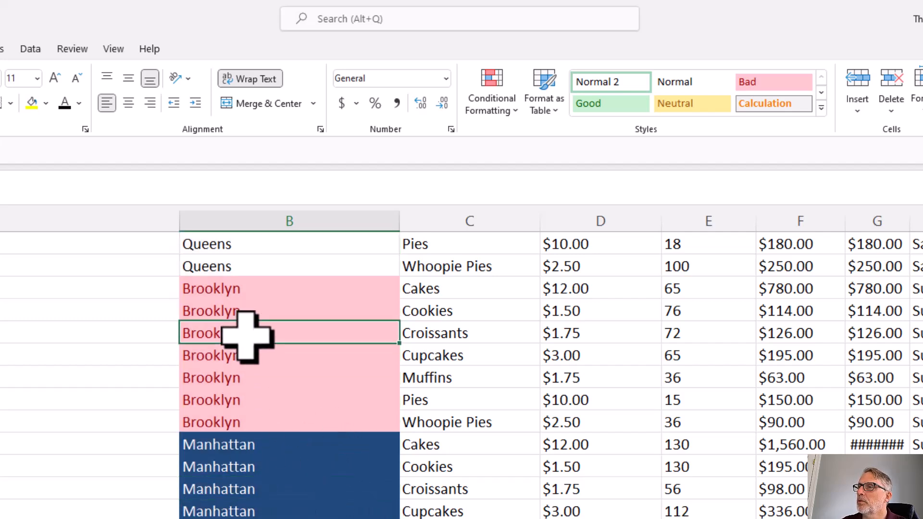
scroll(461, 374, down, 4)
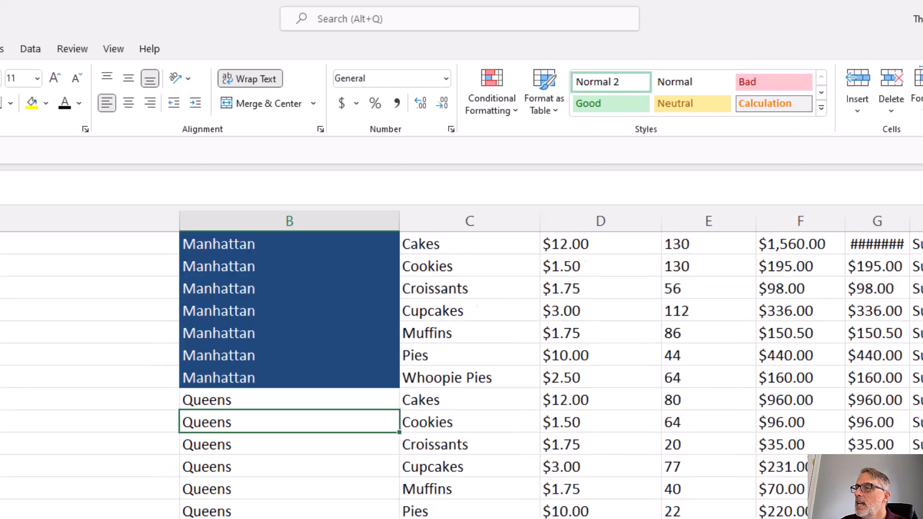
scroll(461, 375, up, 5)
scroll(462, 375, up, 10)
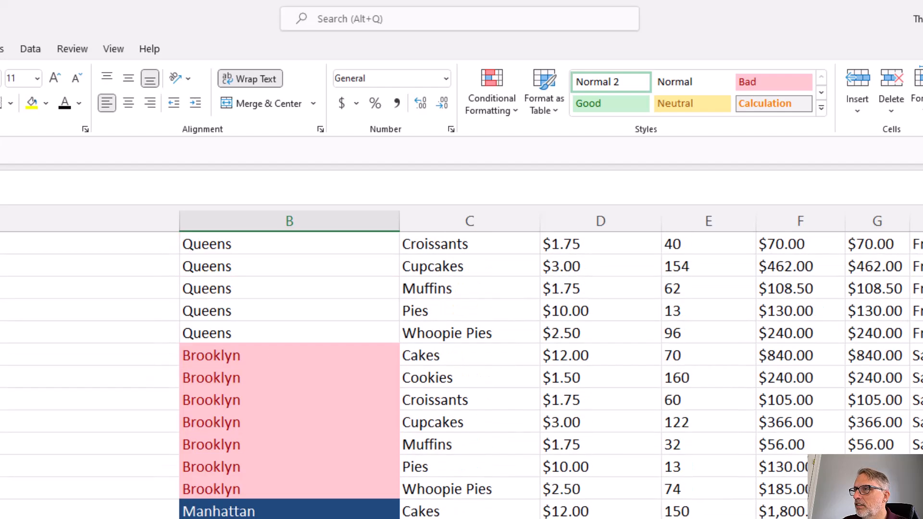
scroll(461, 375, up, 15)
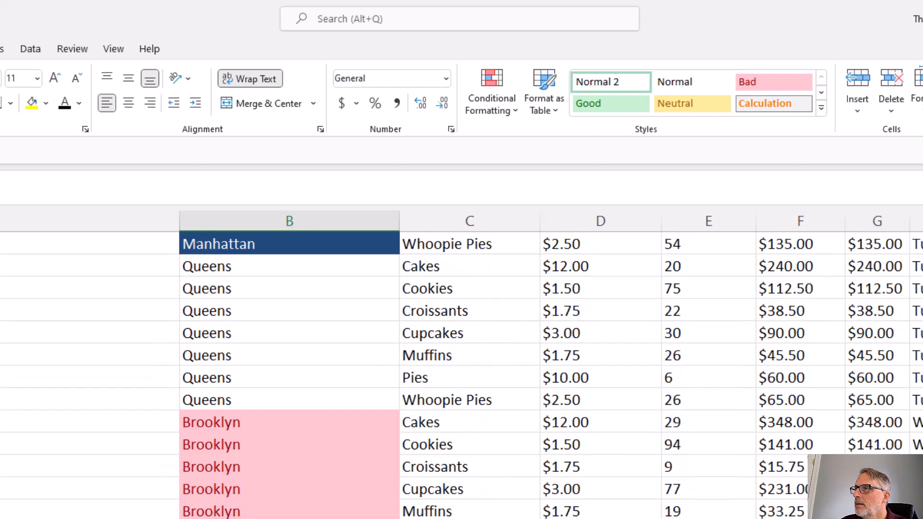
scroll(268, 487, up, 10)
Open the Conditional Formatting Rules Manager for the first Brooklyn cell and duplicate the "Brooklyn" rule.
click(277, 288)
click(490, 94)
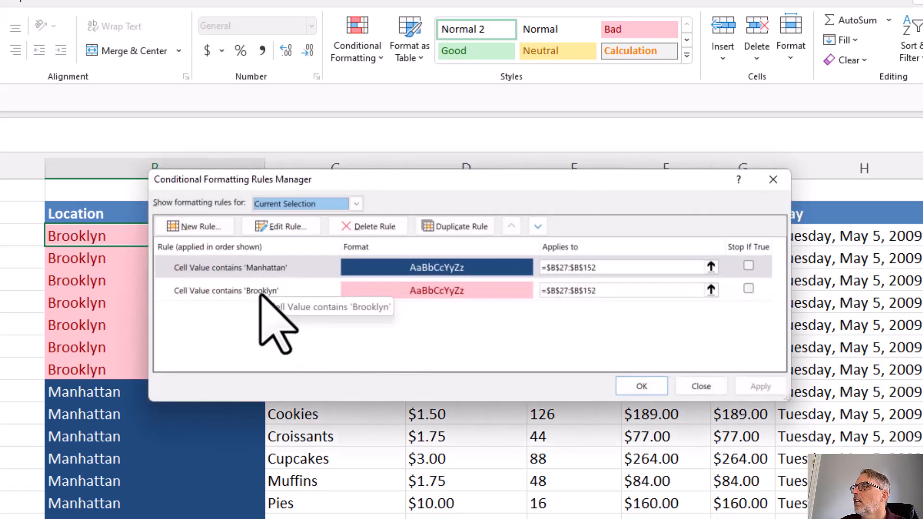
click(261, 294)
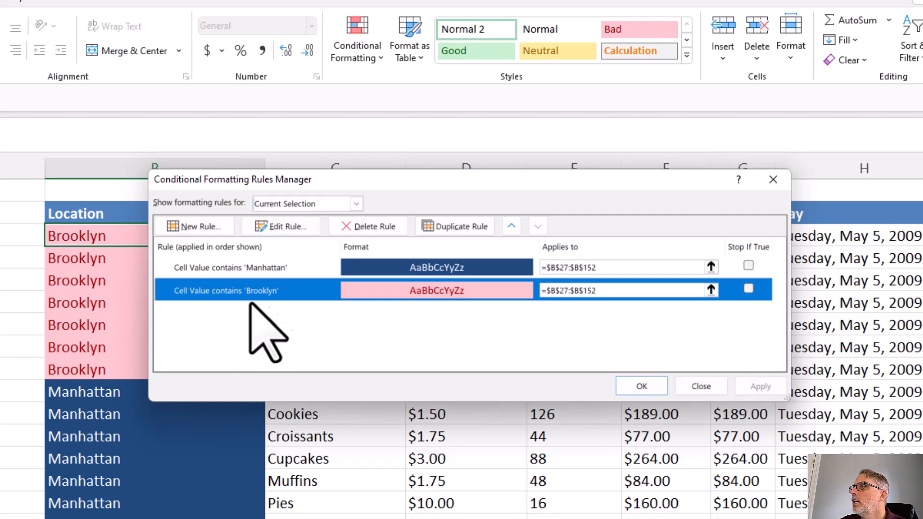
click(461, 250)
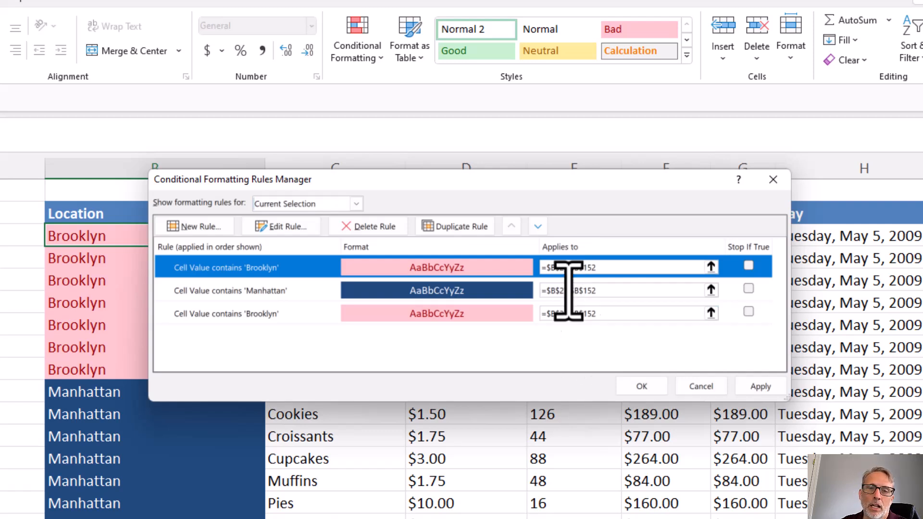
Edit the bottom "Brooklyn" rule to format cells containing "Queens" with a white font and orange fill.
click(278, 315)
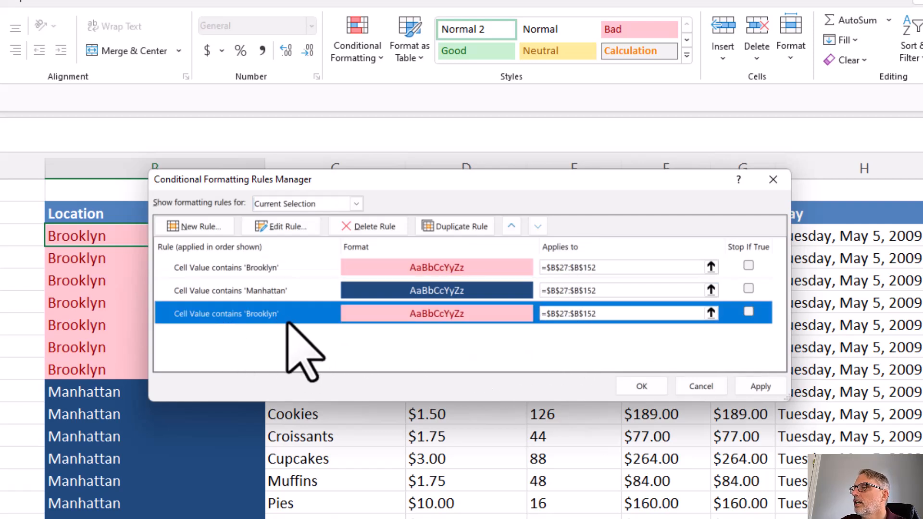
click(288, 228)
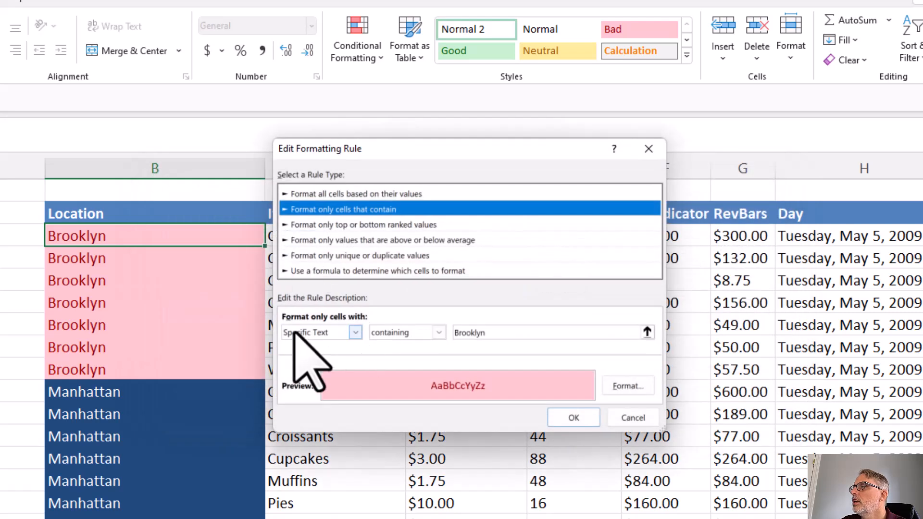
double_click(484, 337)
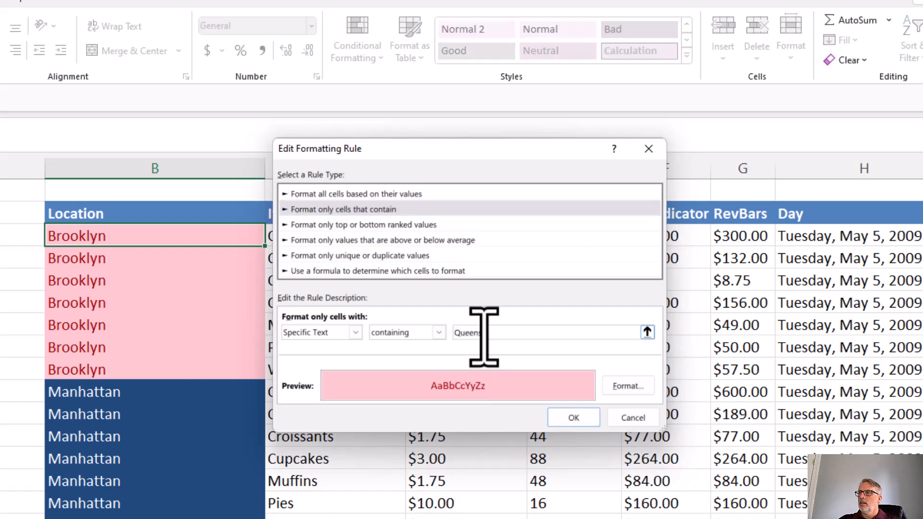
click(620, 389)
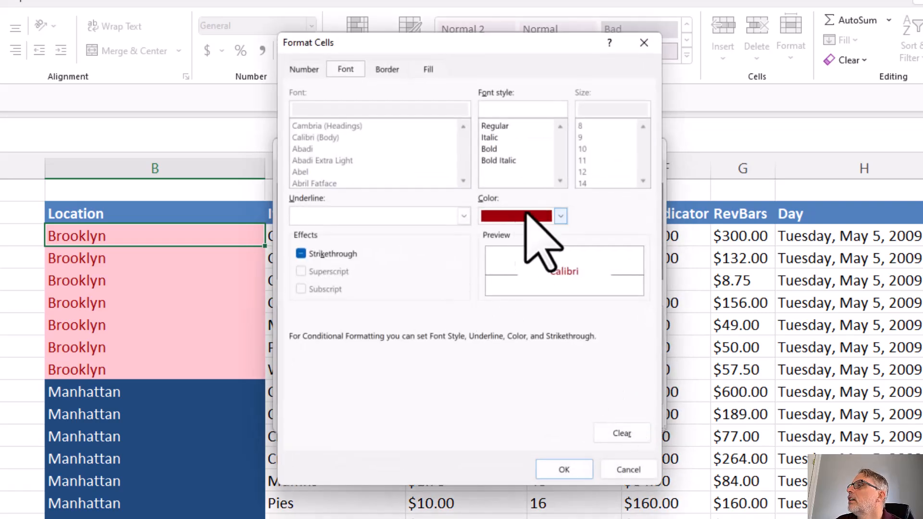
click(561, 215)
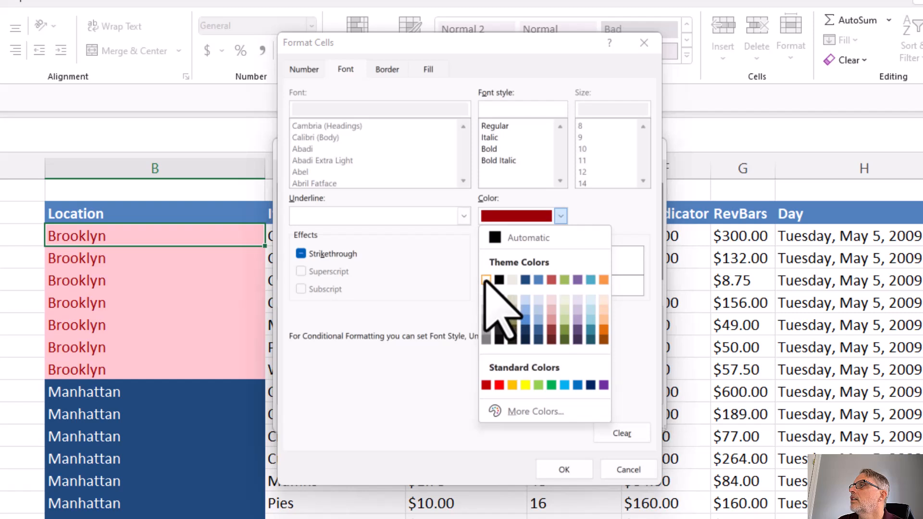
click(485, 279)
click(429, 69)
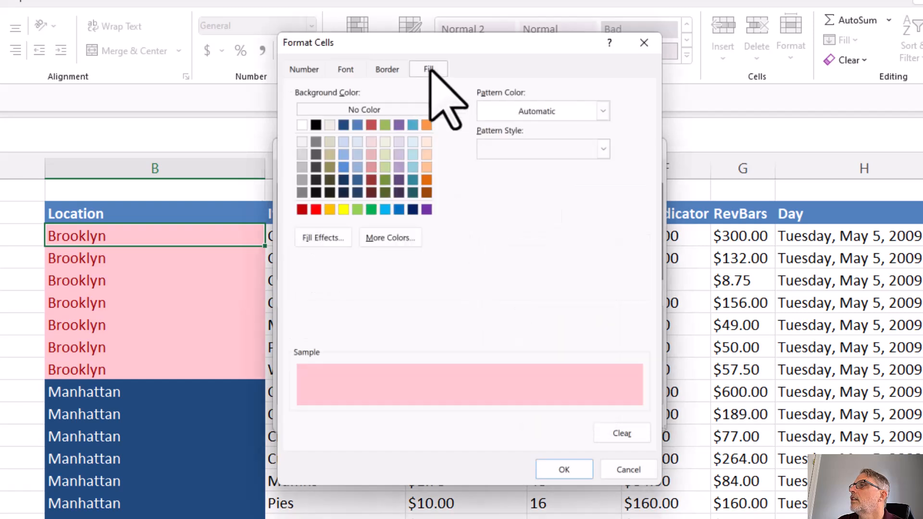
click(426, 124)
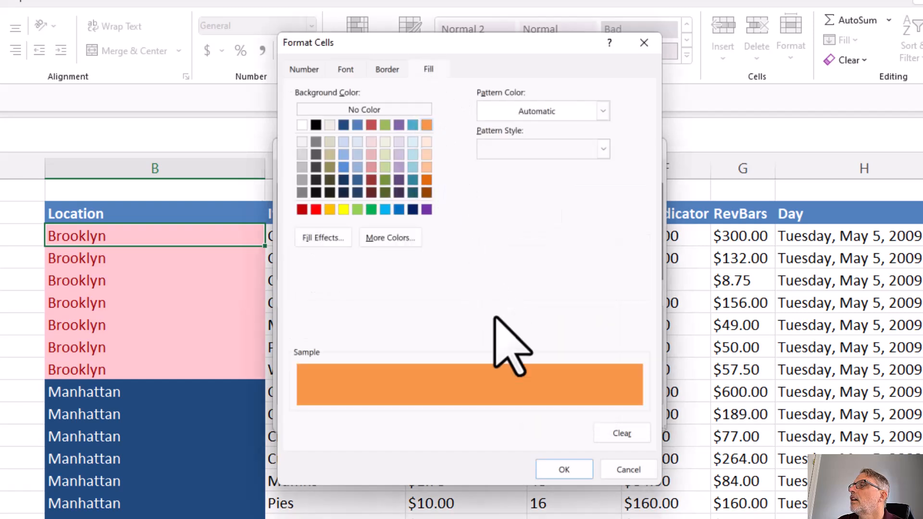
click(566, 469)
click(582, 418)
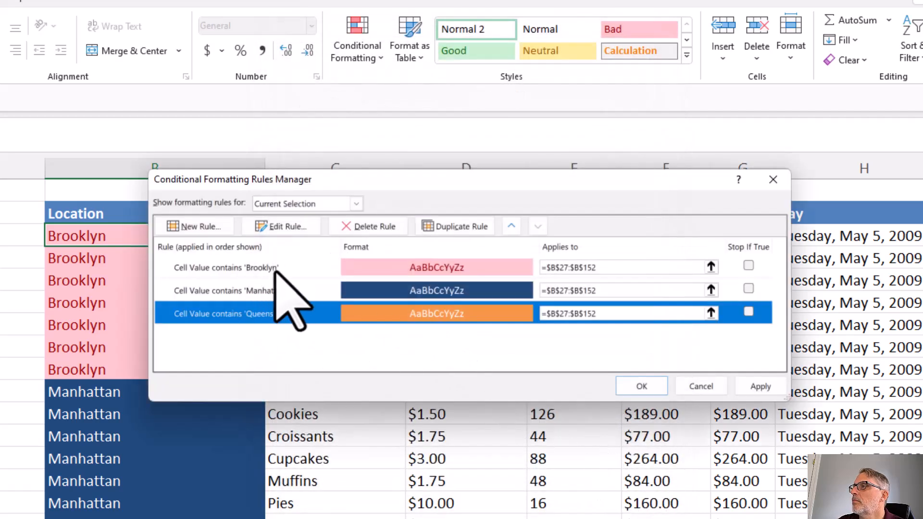
Edit the "Brooklyn" rule to use an aqua fill and white font, and apply the updated rules to the Location column.
click(298, 272)
click(291, 226)
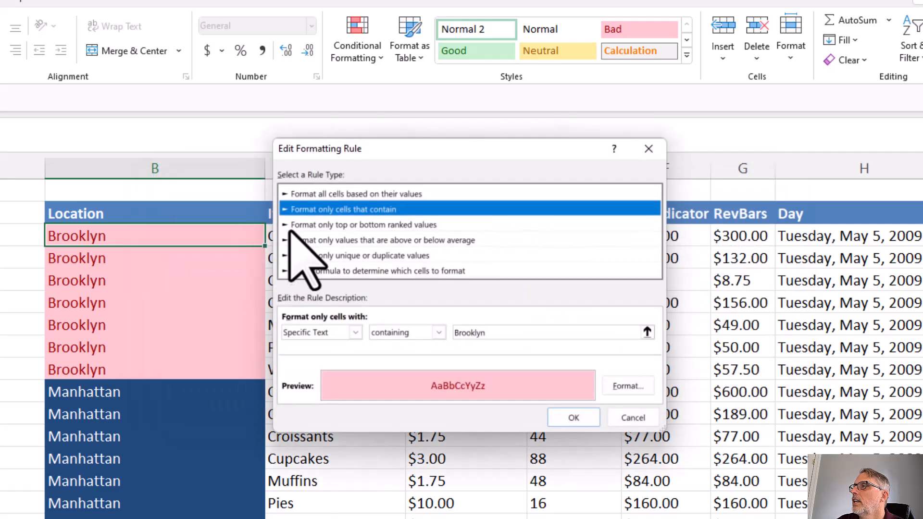
click(621, 388)
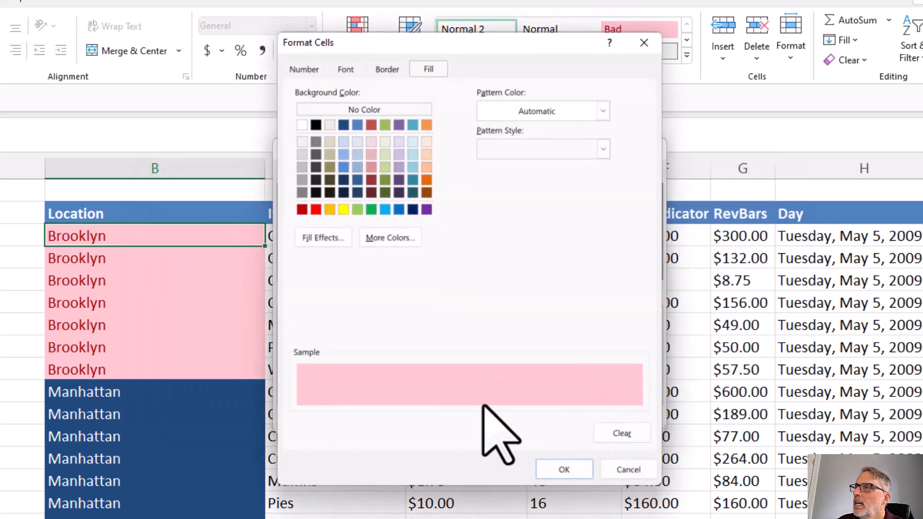
click(413, 125)
click(348, 71)
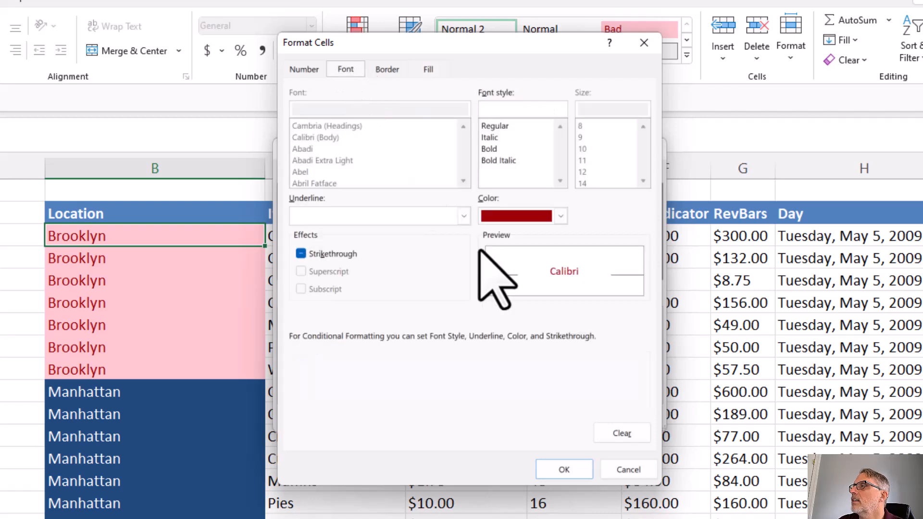
click(560, 216)
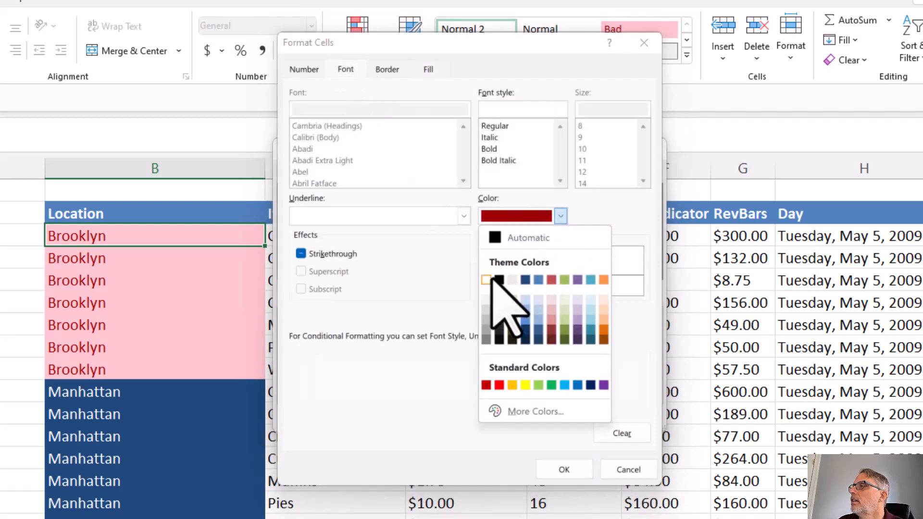
click(487, 280)
click(574, 474)
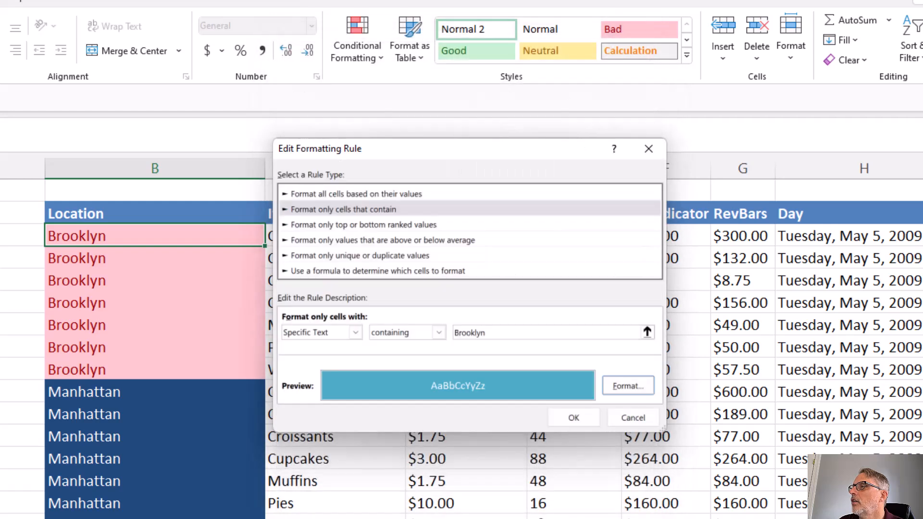
click(575, 416)
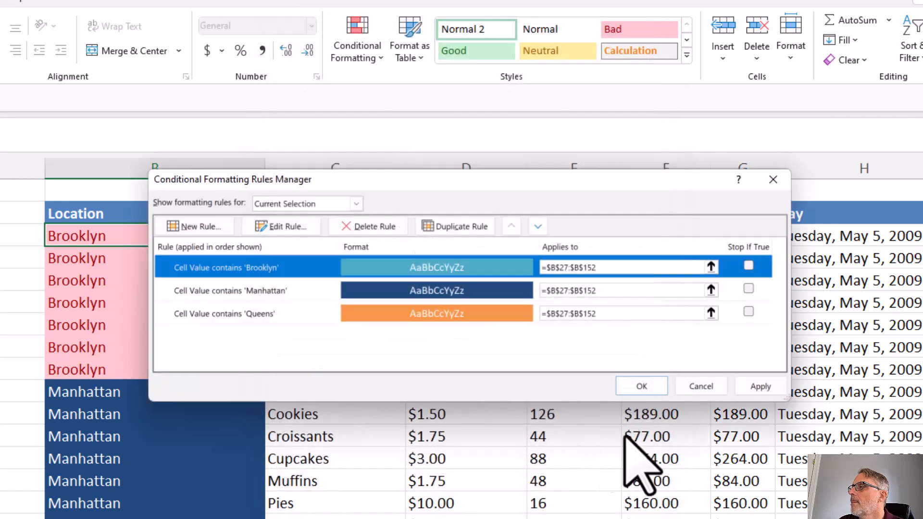
click(757, 388)
click(636, 387)
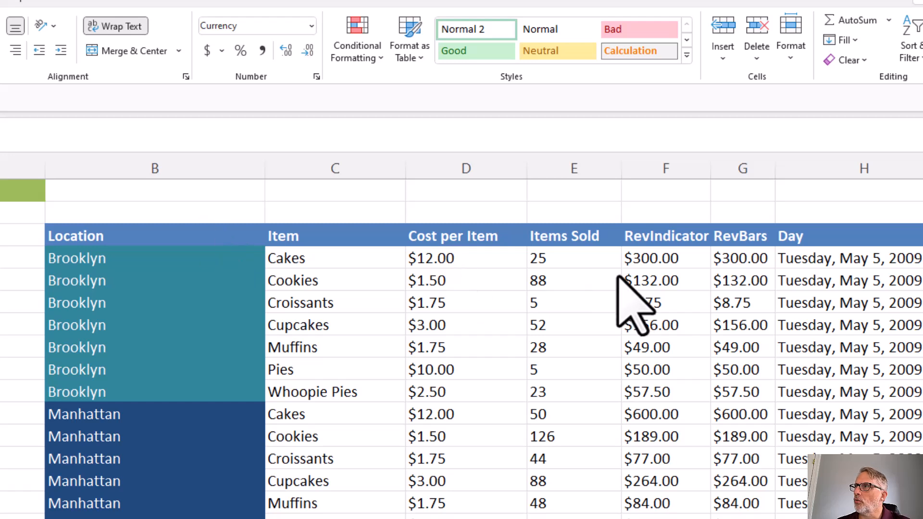
Apply the green, yellow and red circle icon set to all values in the RevIndicator column.
click(657, 255)
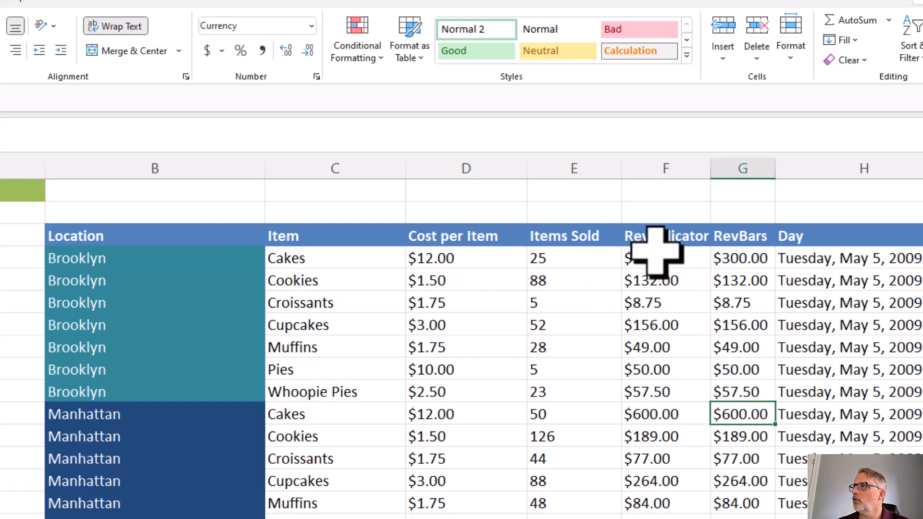
click(656, 253)
key(ctrl+shift+Down)
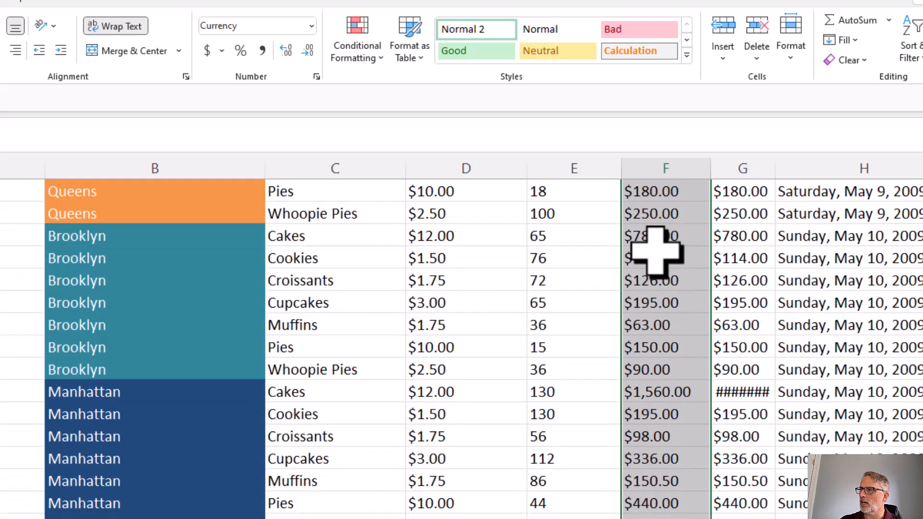
click(347, 56)
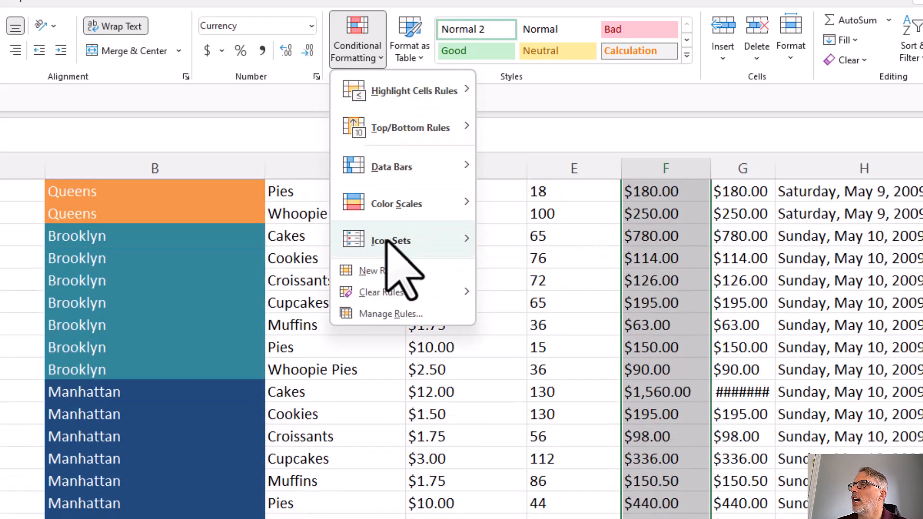
mouse_move(387, 240)
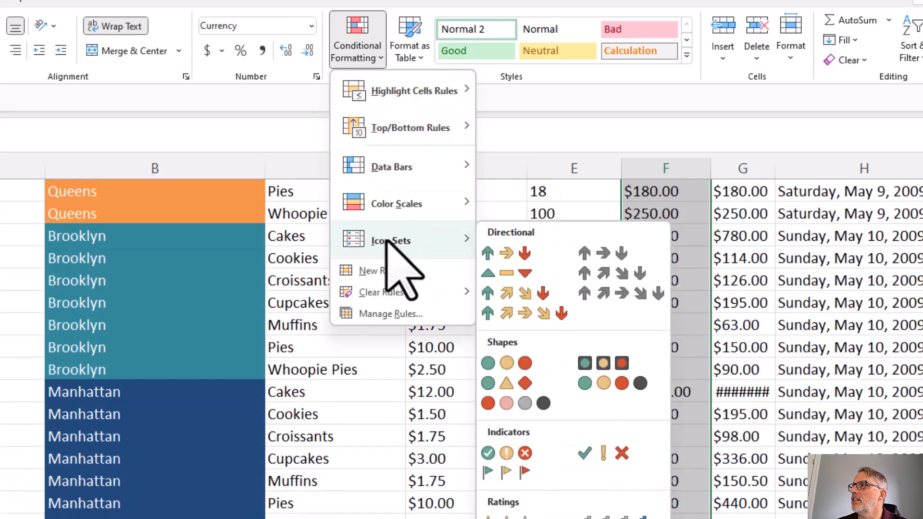
click(491, 362)
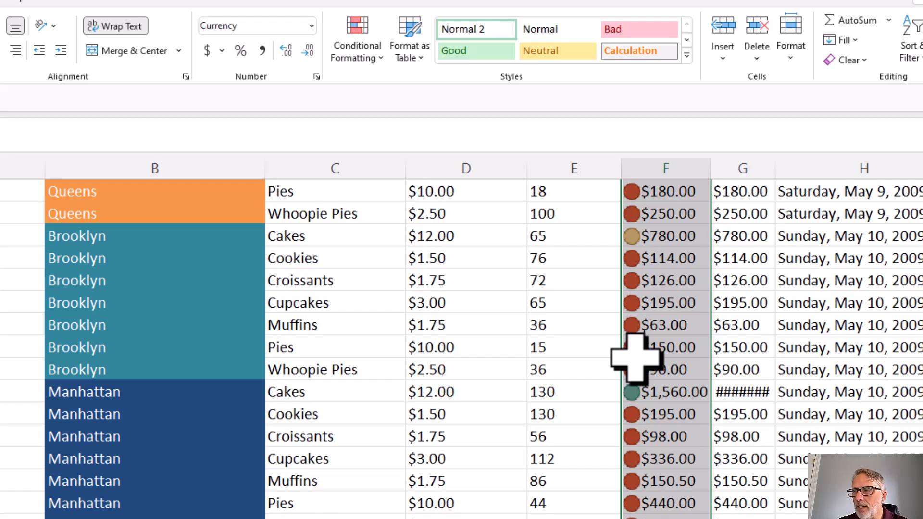
Edit the RevIndicator icon set rule so the green circle shows for values >= 90 of type Percentile.
click(358, 45)
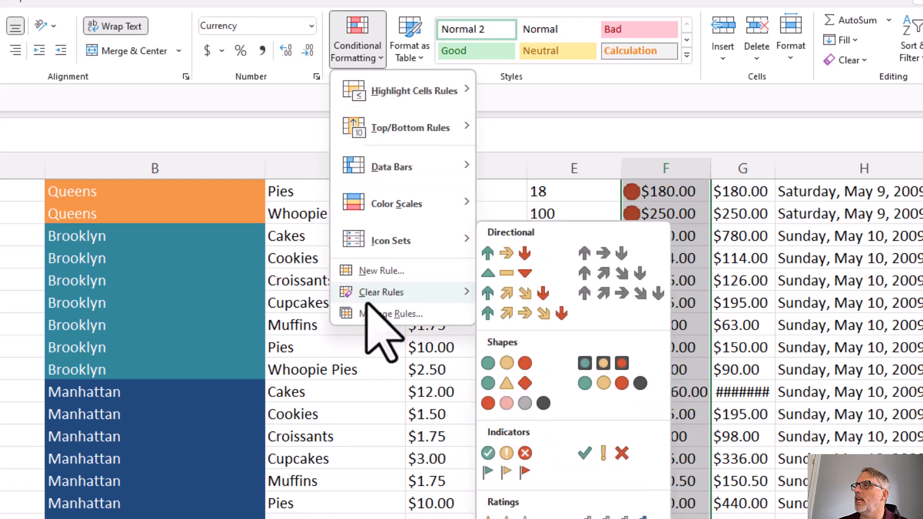
click(372, 314)
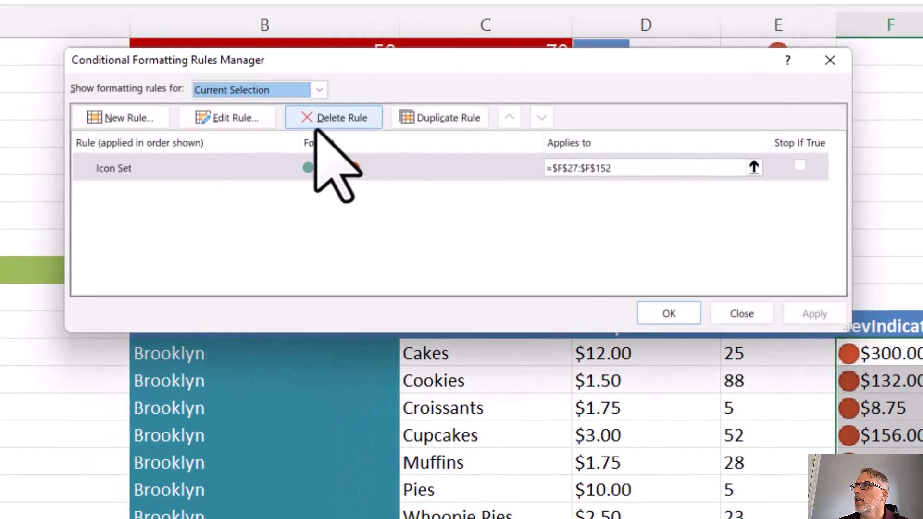
click(194, 269)
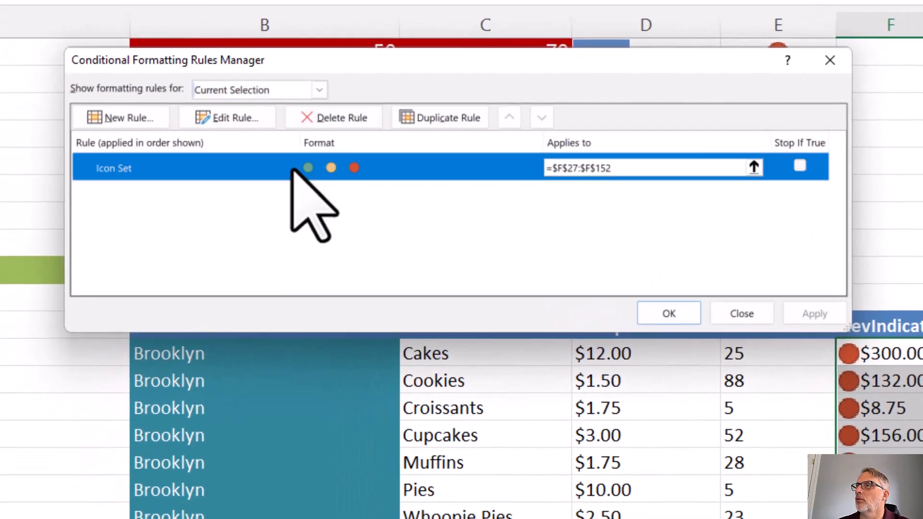
click(230, 118)
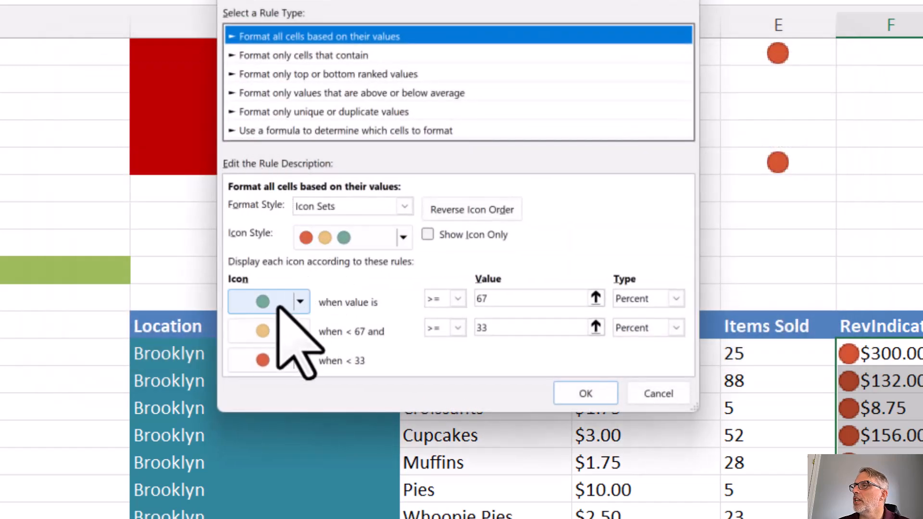
click(500, 299)
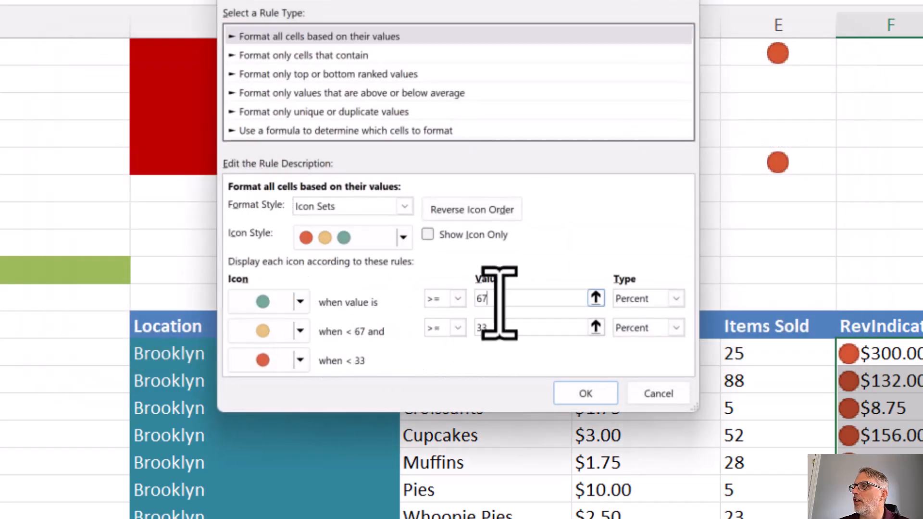
text(90)
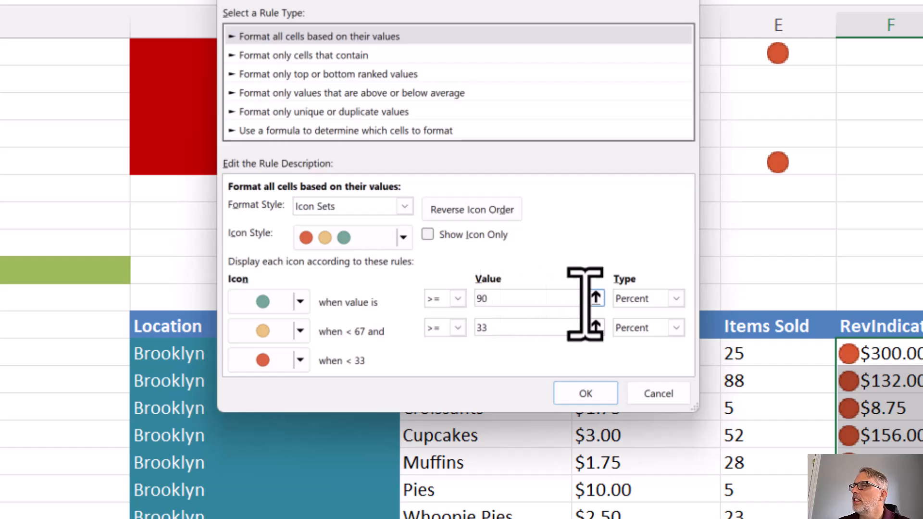
click(675, 298)
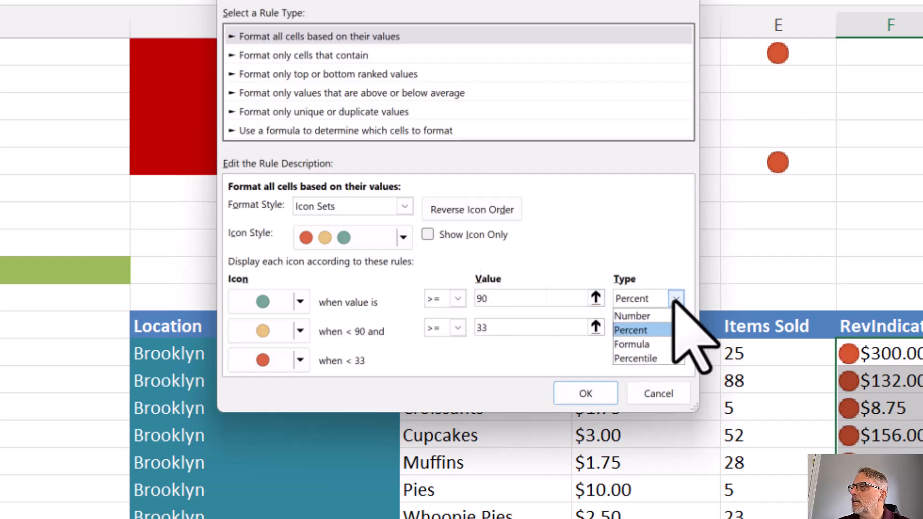
click(668, 356)
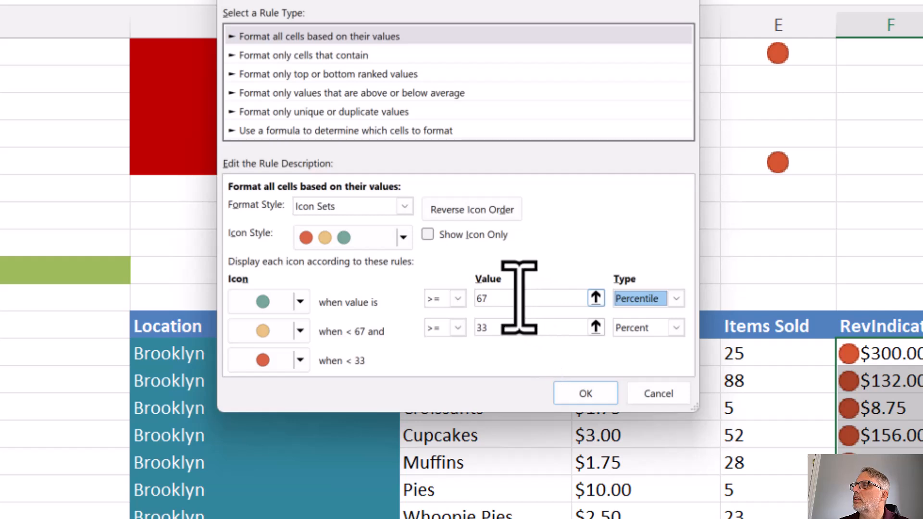
click(484, 299)
text(90)
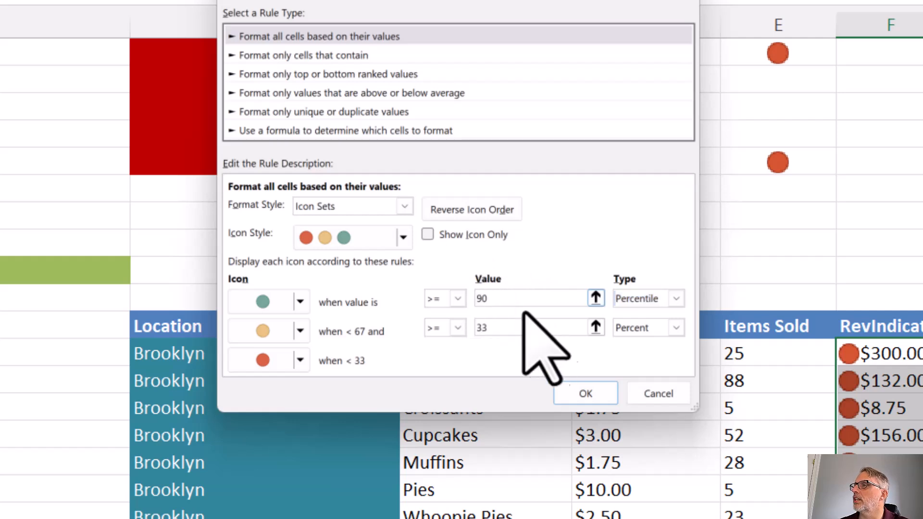
Set the yellow circle's threshold to > 10, keeping its type as Percent.
click(540, 328)
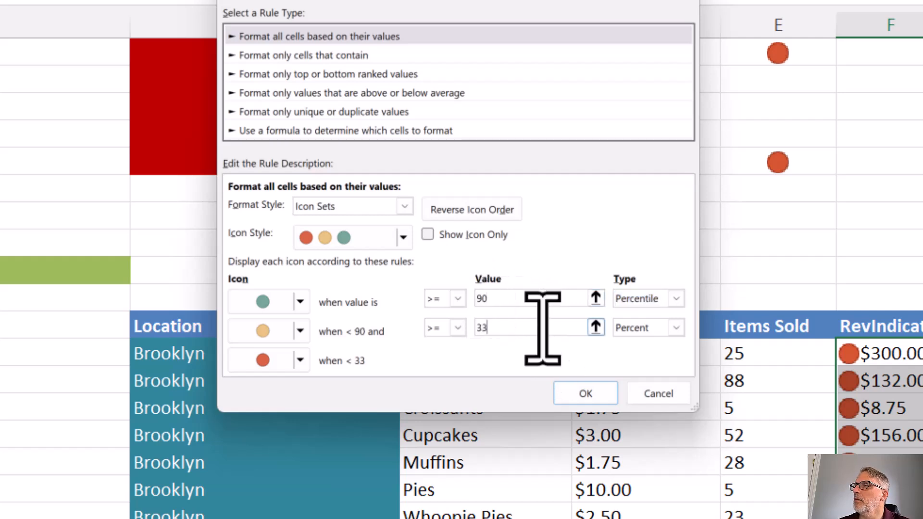
click(458, 328)
click(439, 358)
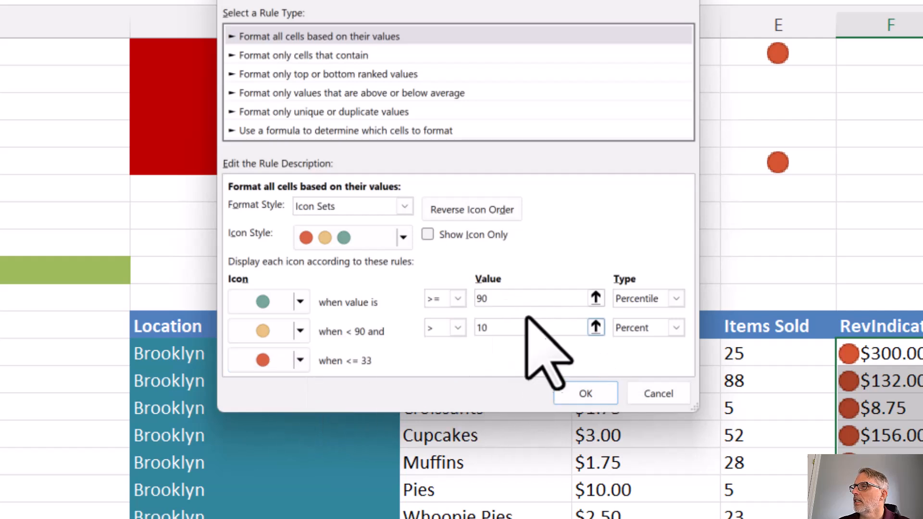
click(535, 299)
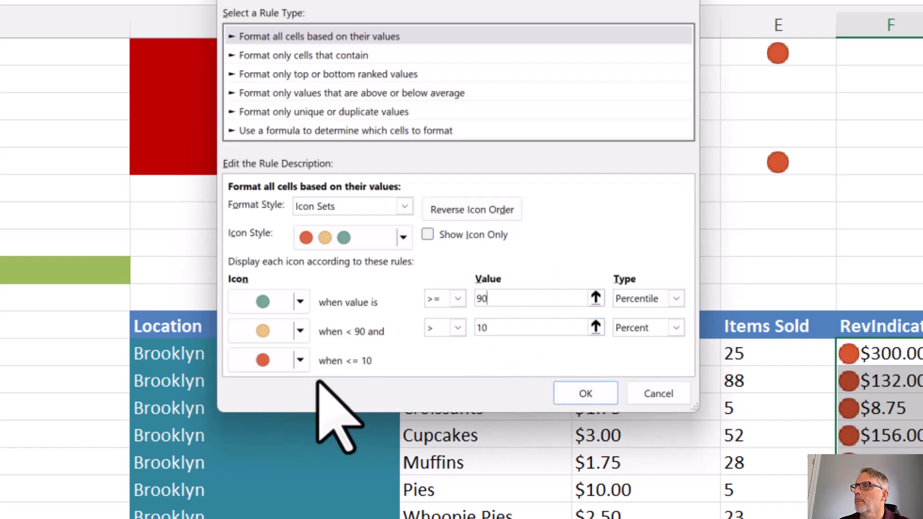
Replace the middle range's yellow circle with No Cell Icon and apply the edited icon set rule.
click(300, 330)
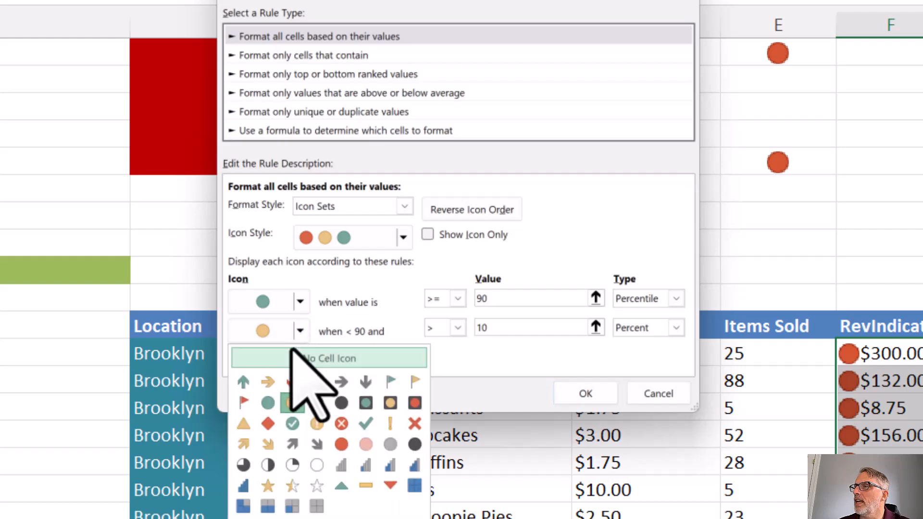
click(292, 354)
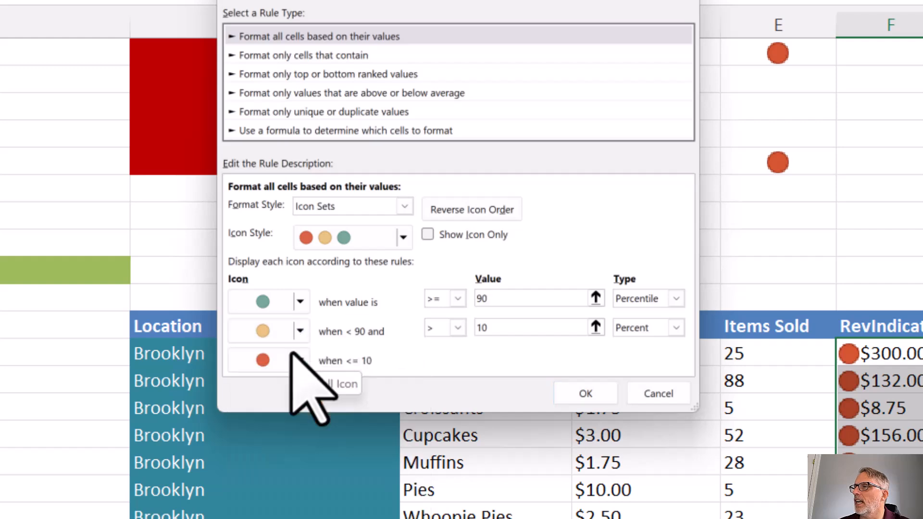
click(594, 392)
click(801, 313)
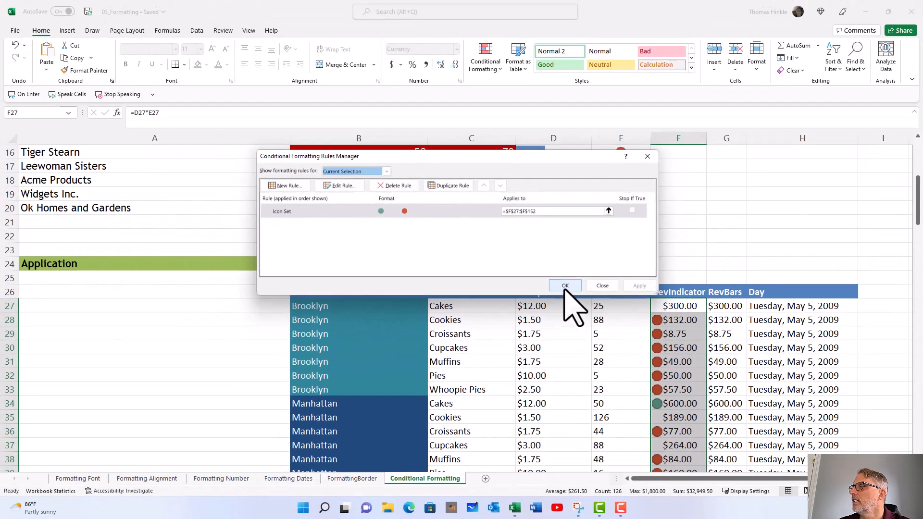
click(565, 285)
Review the green and red revenue icons throughout the RevIndicator column.
scroll(596, 331, down, 9)
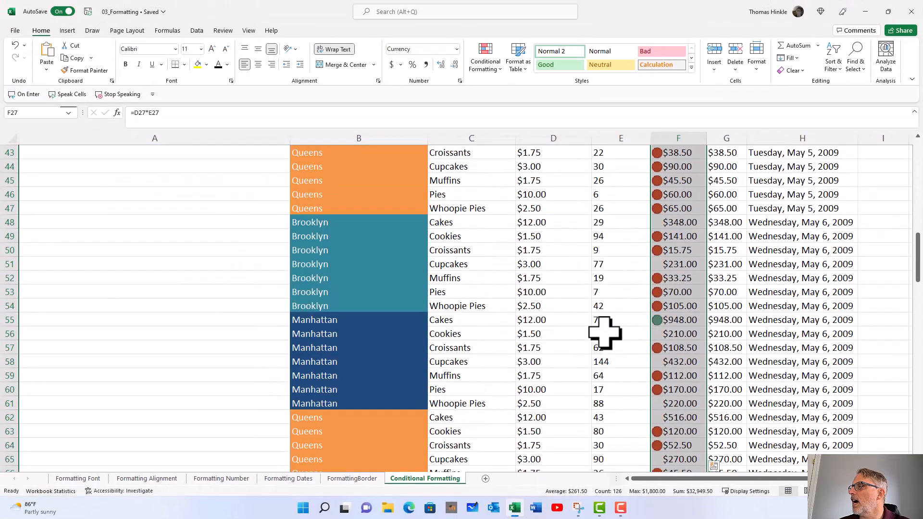
scroll(604, 331, down, 14)
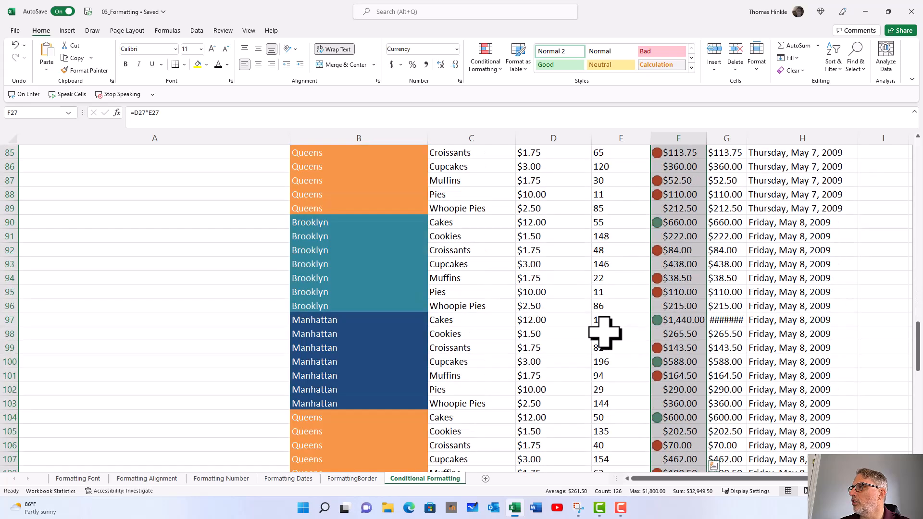
click(660, 361)
scroll(669, 364, down, 4)
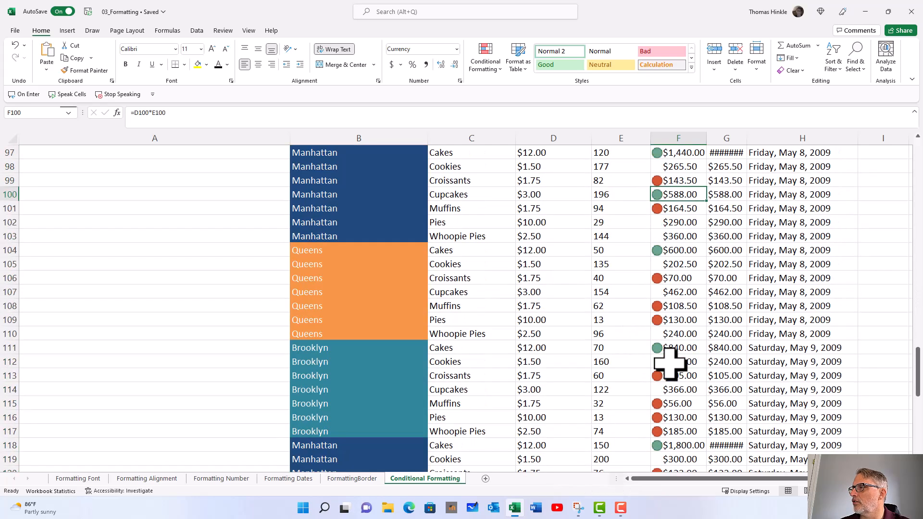
scroll(669, 364, up, 20)
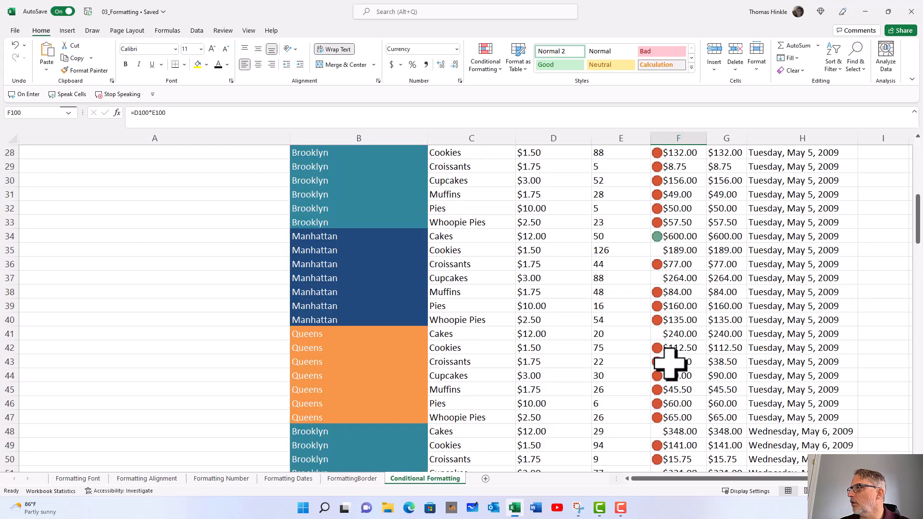
scroll(669, 364, up, 6)
scroll(680, 354, down, 5)
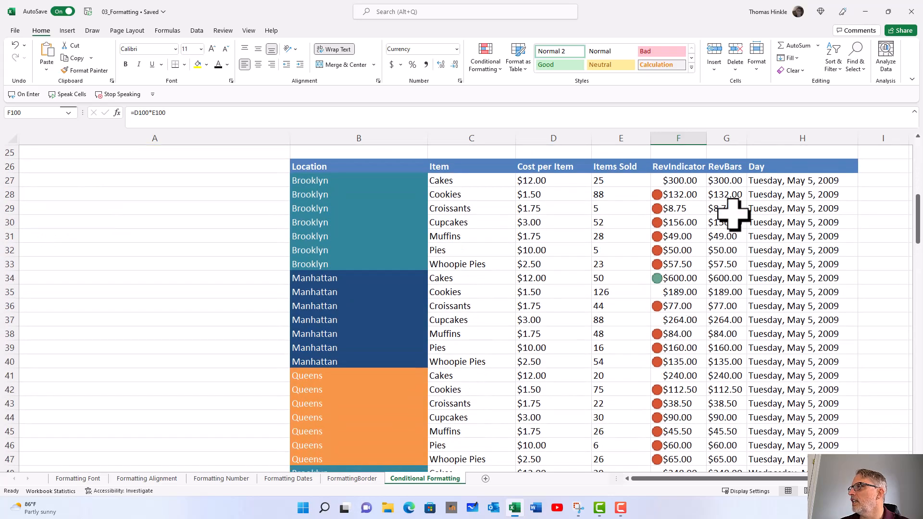
Apply solid fill blue data bars to the RevBars values from G27 down to G152.
click(718, 182)
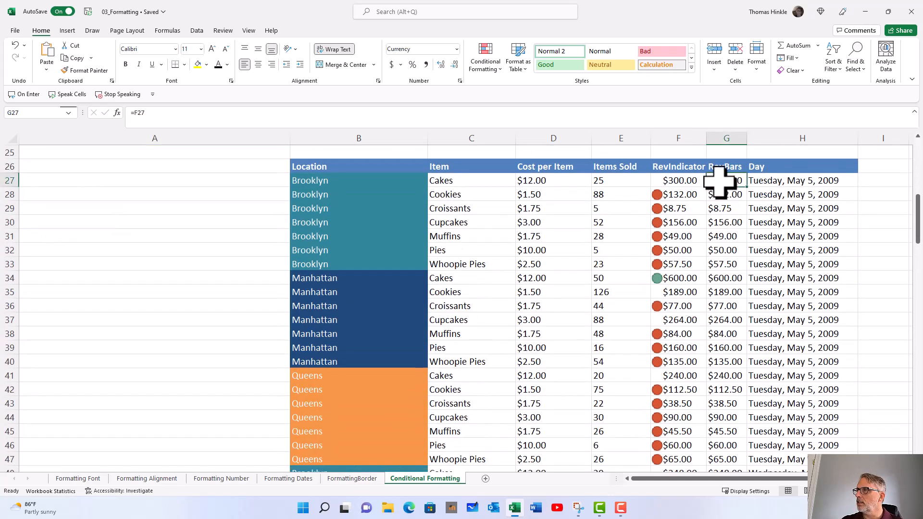
key(ctrl+shift+Down)
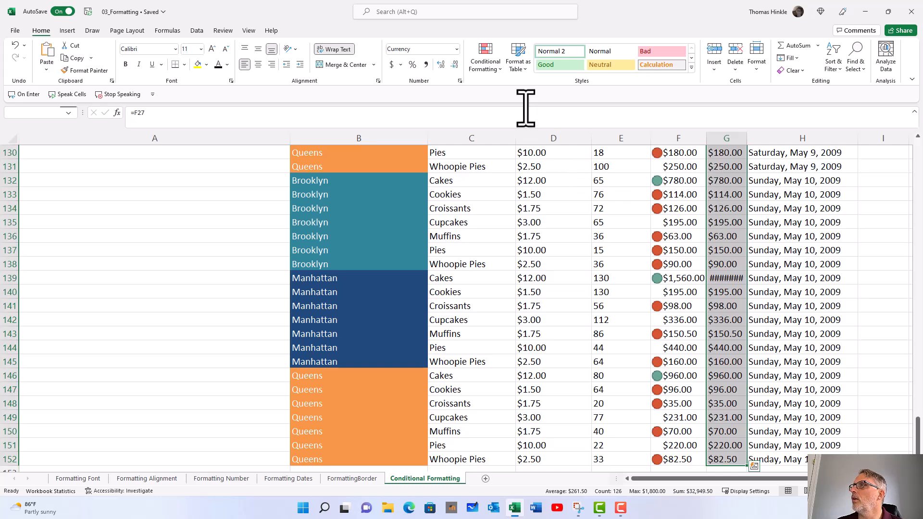
click(492, 70)
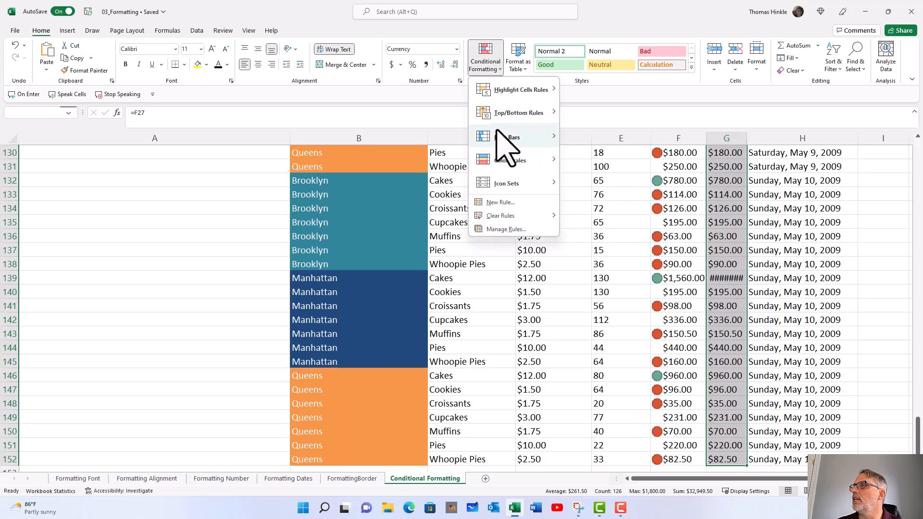
mouse_move(500, 144)
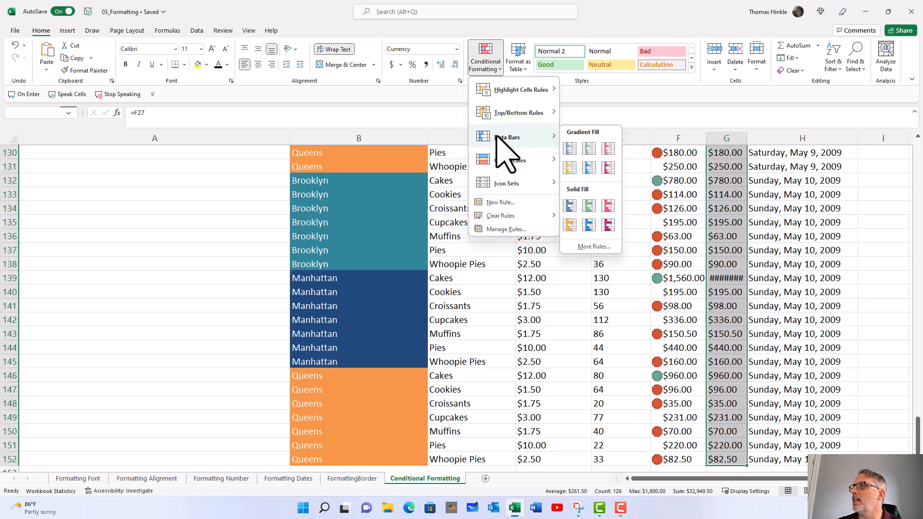
click(571, 206)
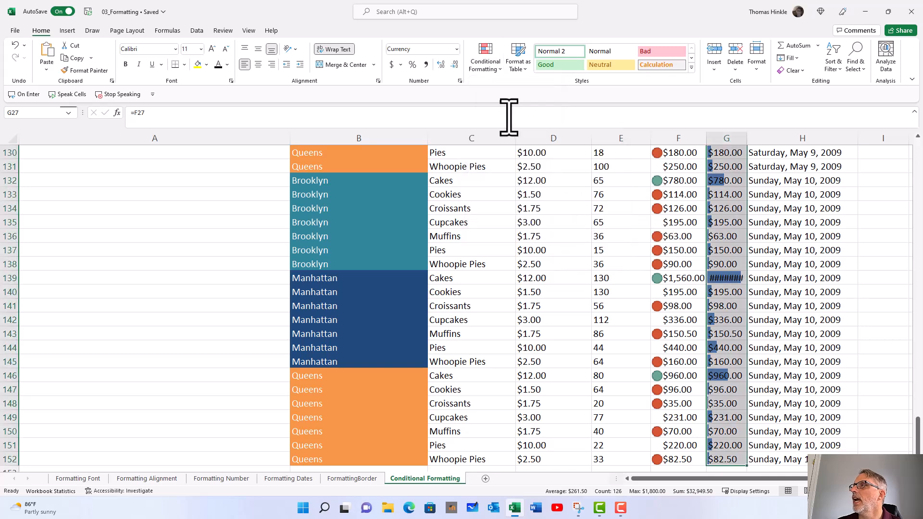
Edit the RevBars data bar rule to show the bar only, and apply the change.
click(481, 67)
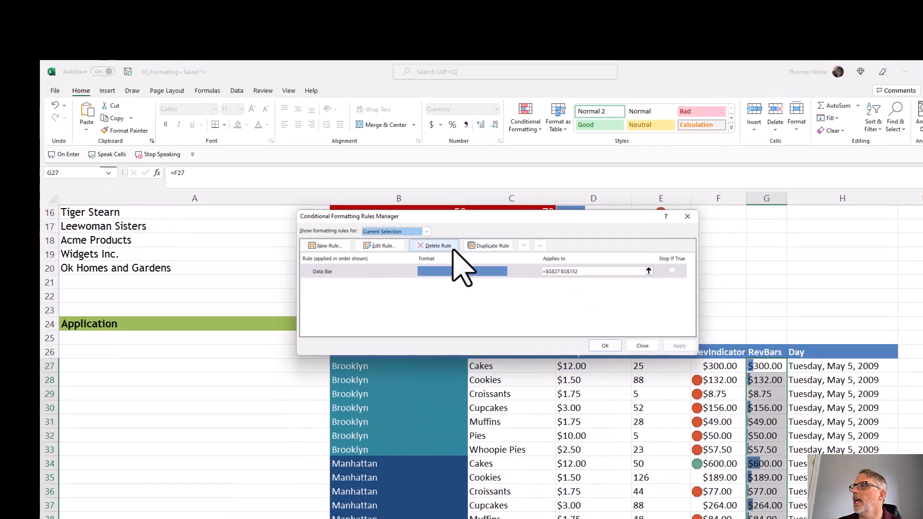
click(399, 271)
click(381, 246)
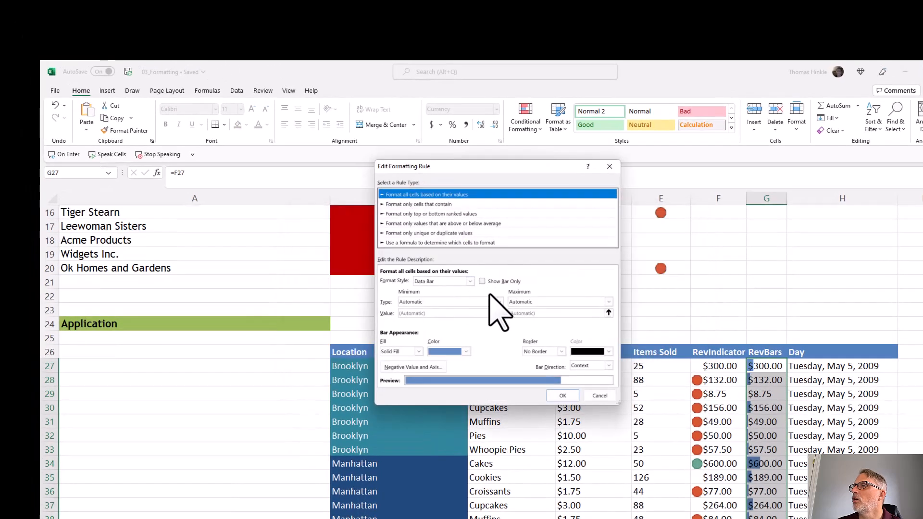
click(481, 281)
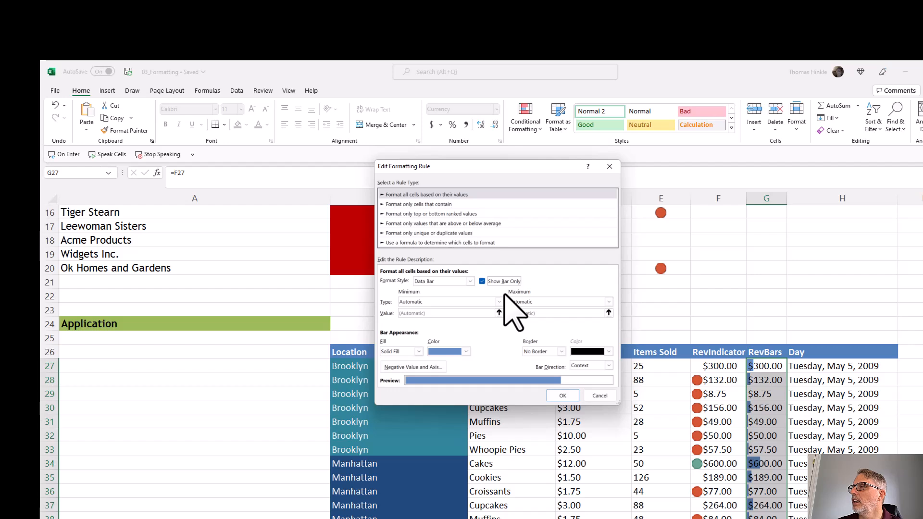
click(562, 395)
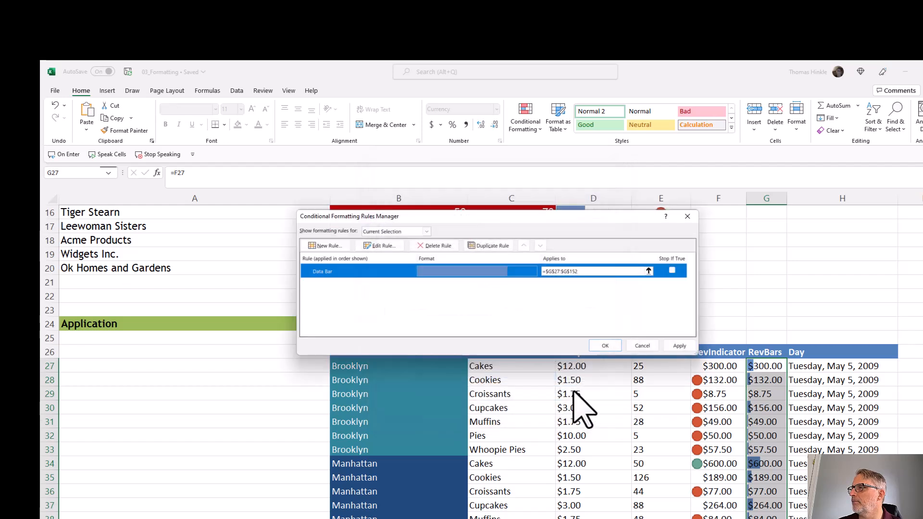
click(678, 346)
click(605, 346)
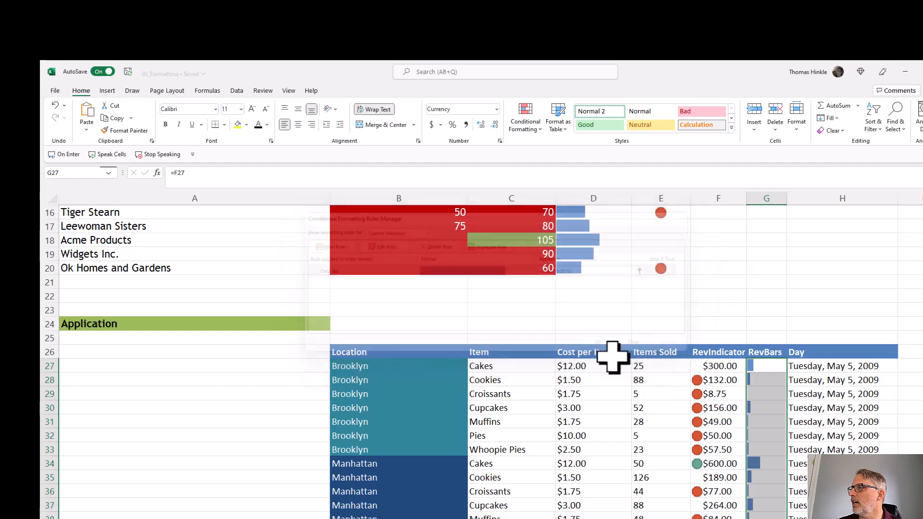
Review the data bars throughout the RevBars column against the RevIndicator amounts.
click(659, 426)
scroll(777, 438, down, 11)
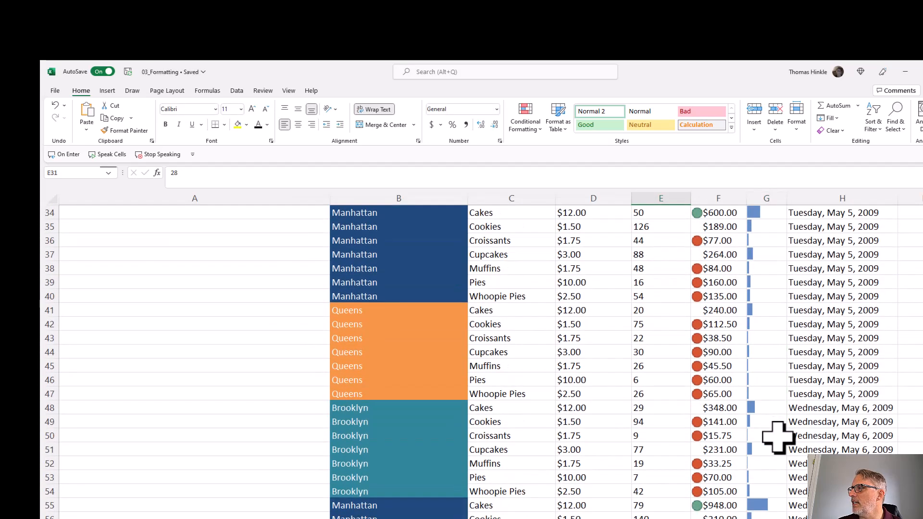
scroll(777, 438, down, 9)
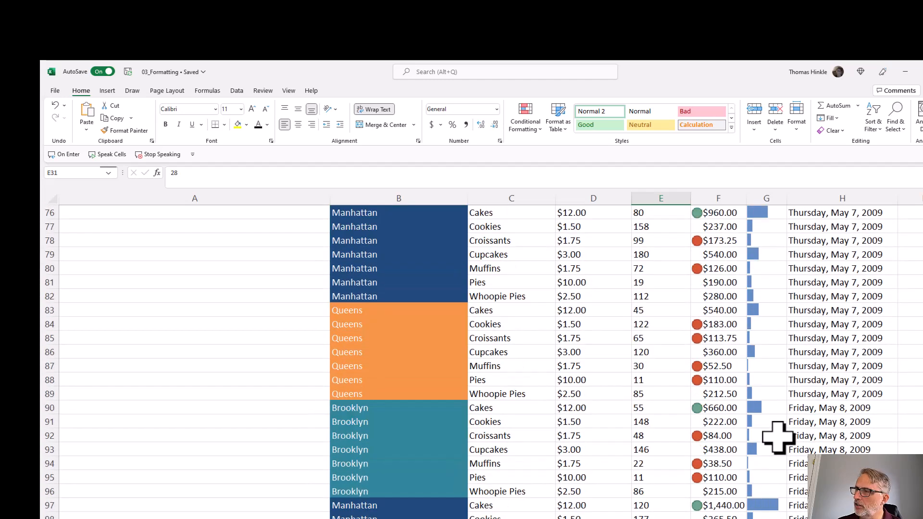
scroll(777, 438, down, 3)
scroll(777, 438, down, 3)
scroll(777, 437, up, 20)
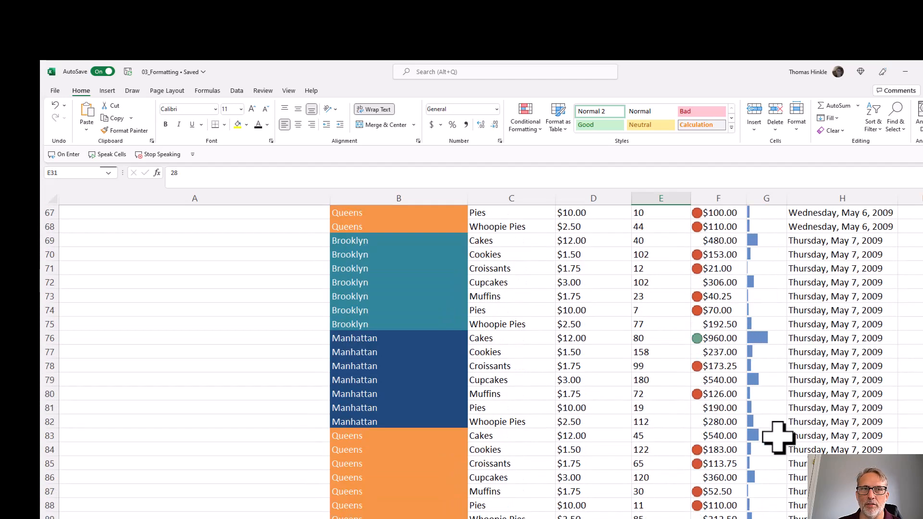